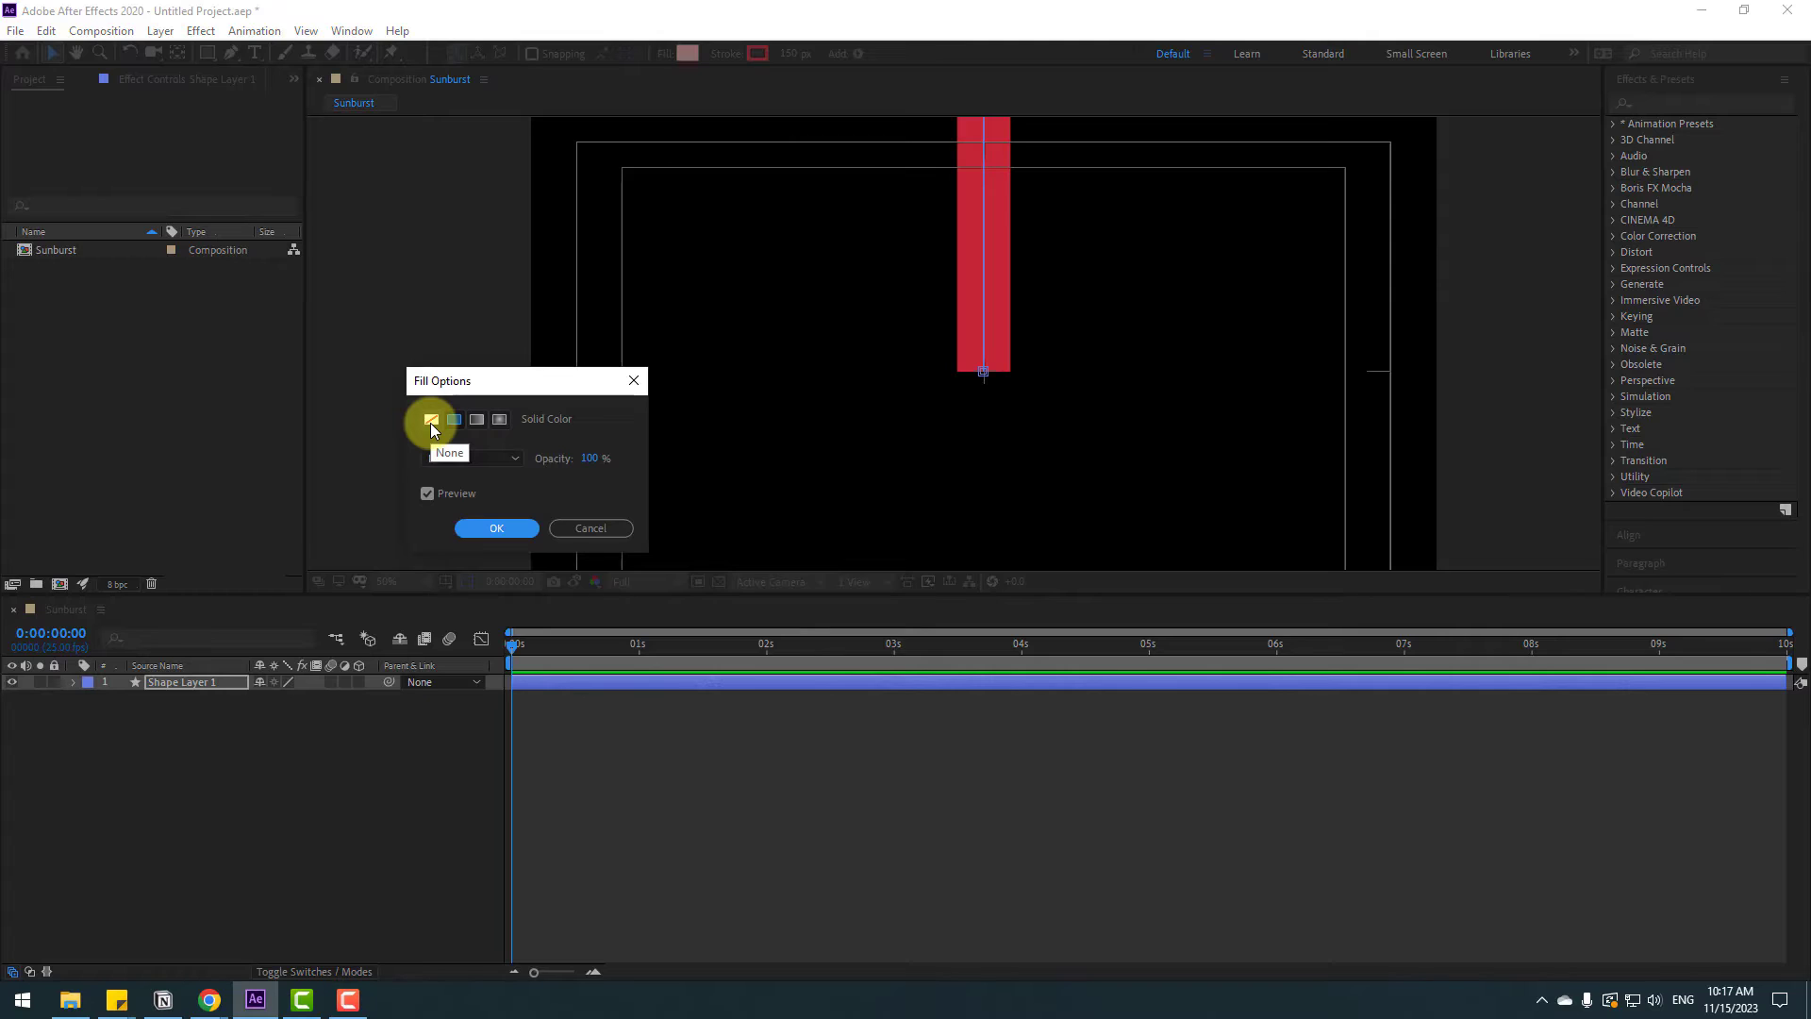
Set the shape's fill to None and its stroke width to 200 px
left_click(430, 420)
left_click(479, 530)
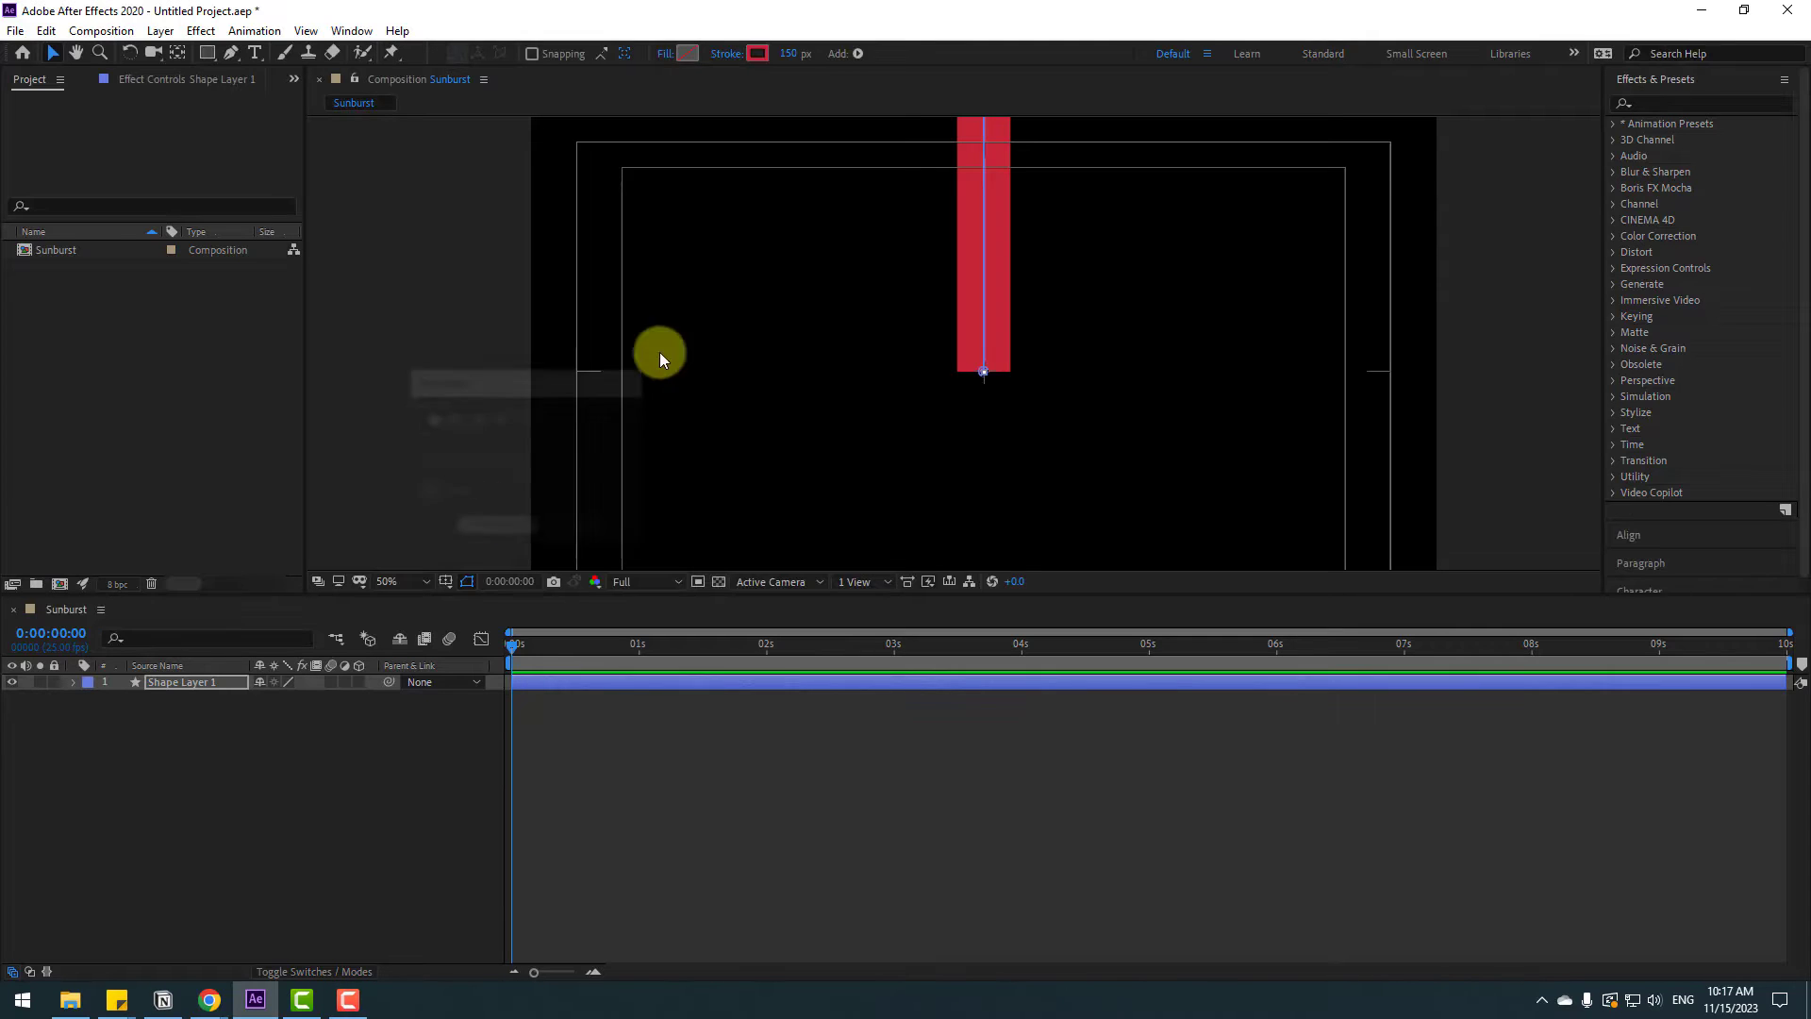
left_click(783, 53)
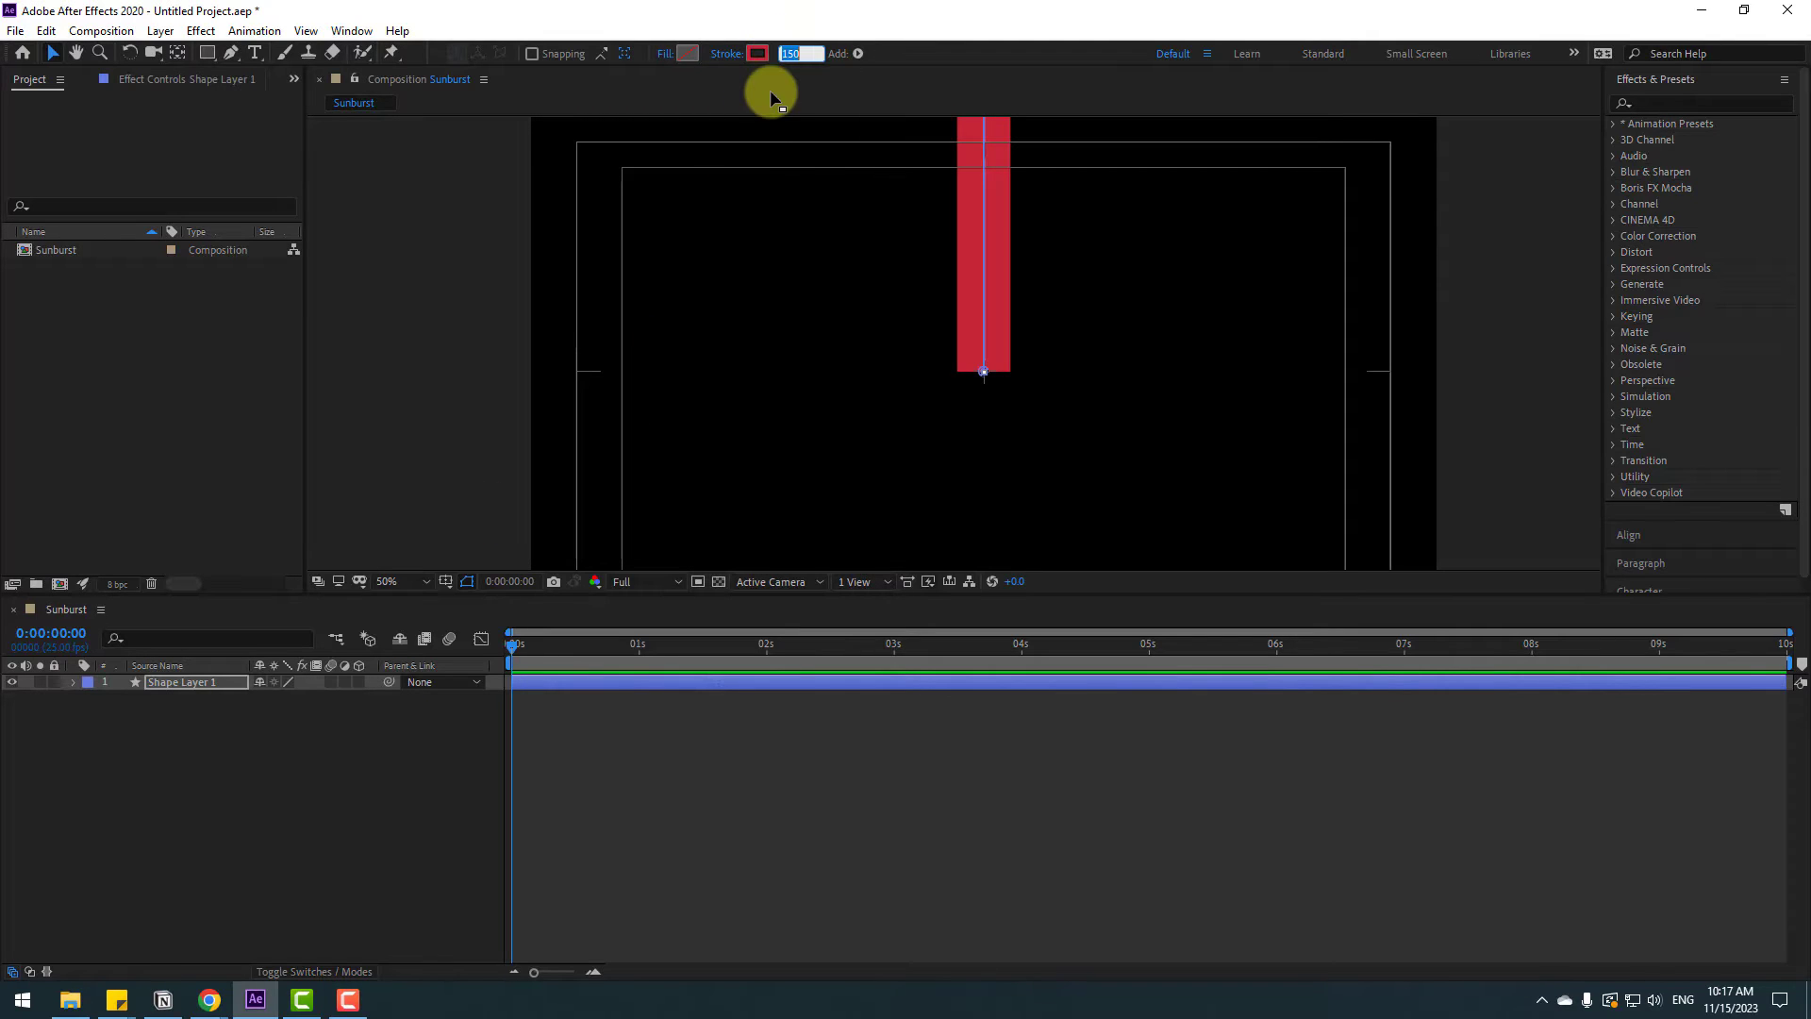
type("200")
key("Return")
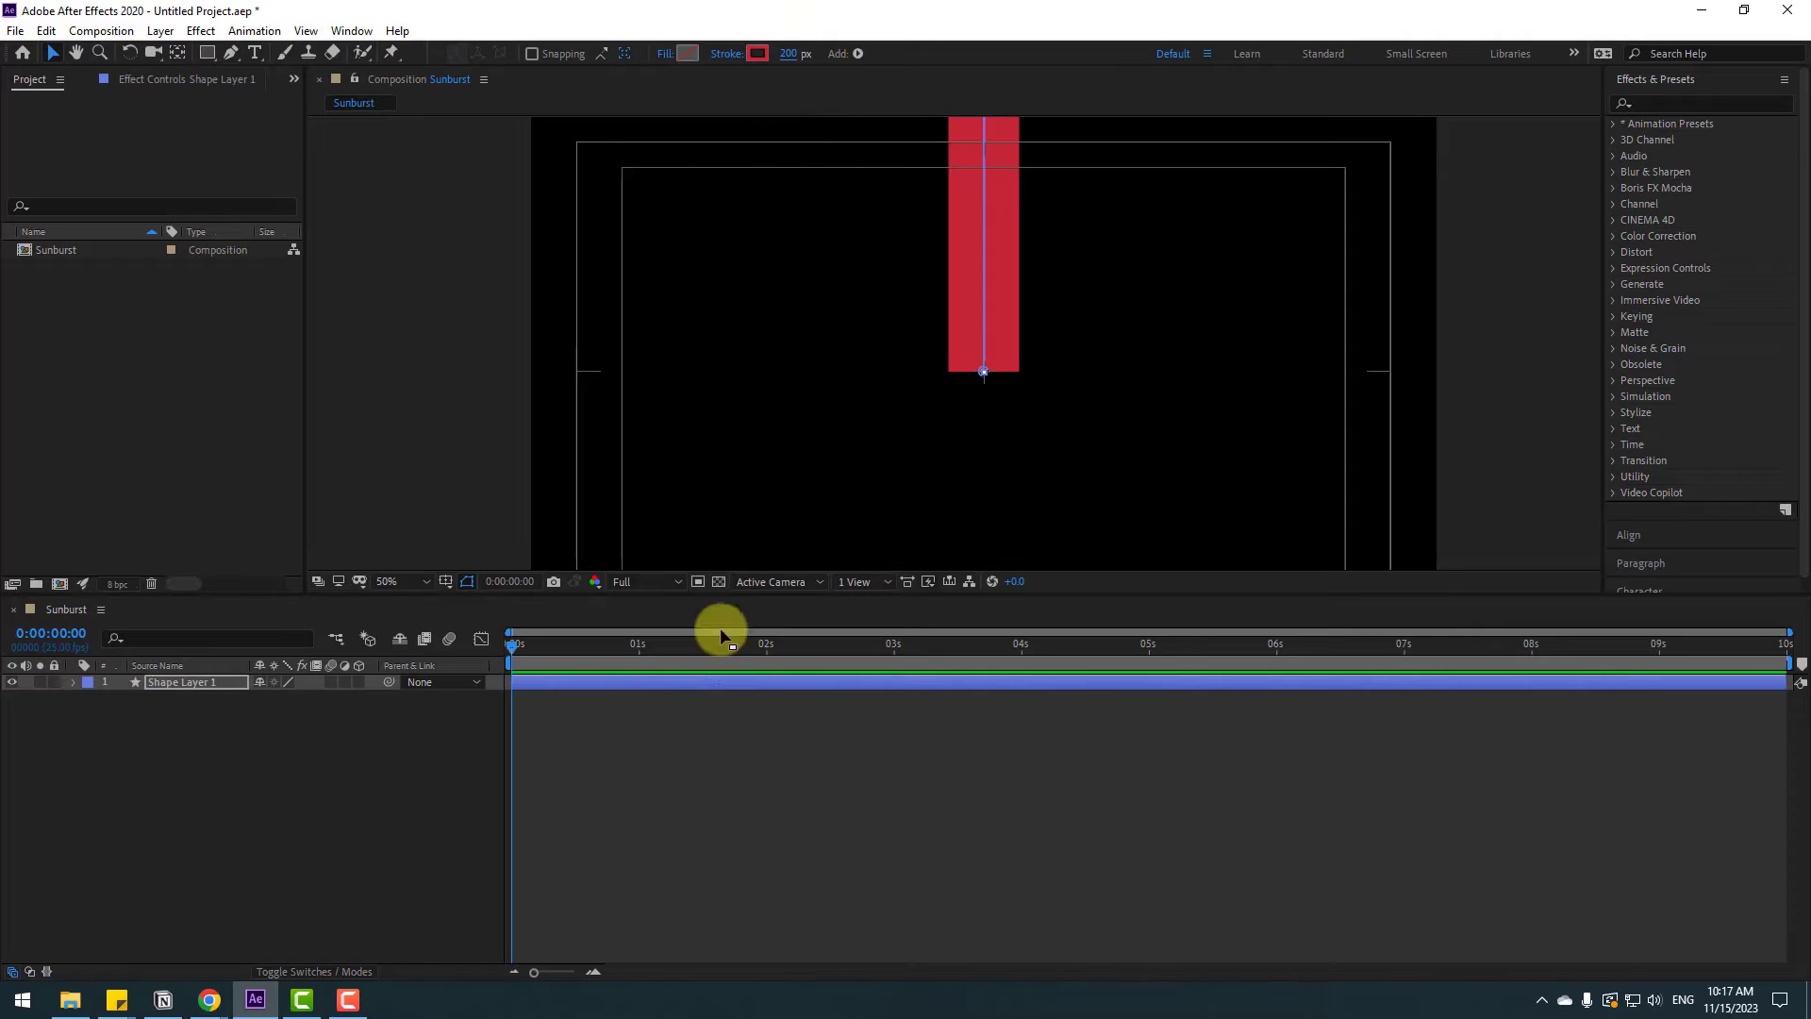
Set the stroke's Taper Start Length to 100% so the bar tapers to a point
left_click(74, 681)
left_click(91, 700)
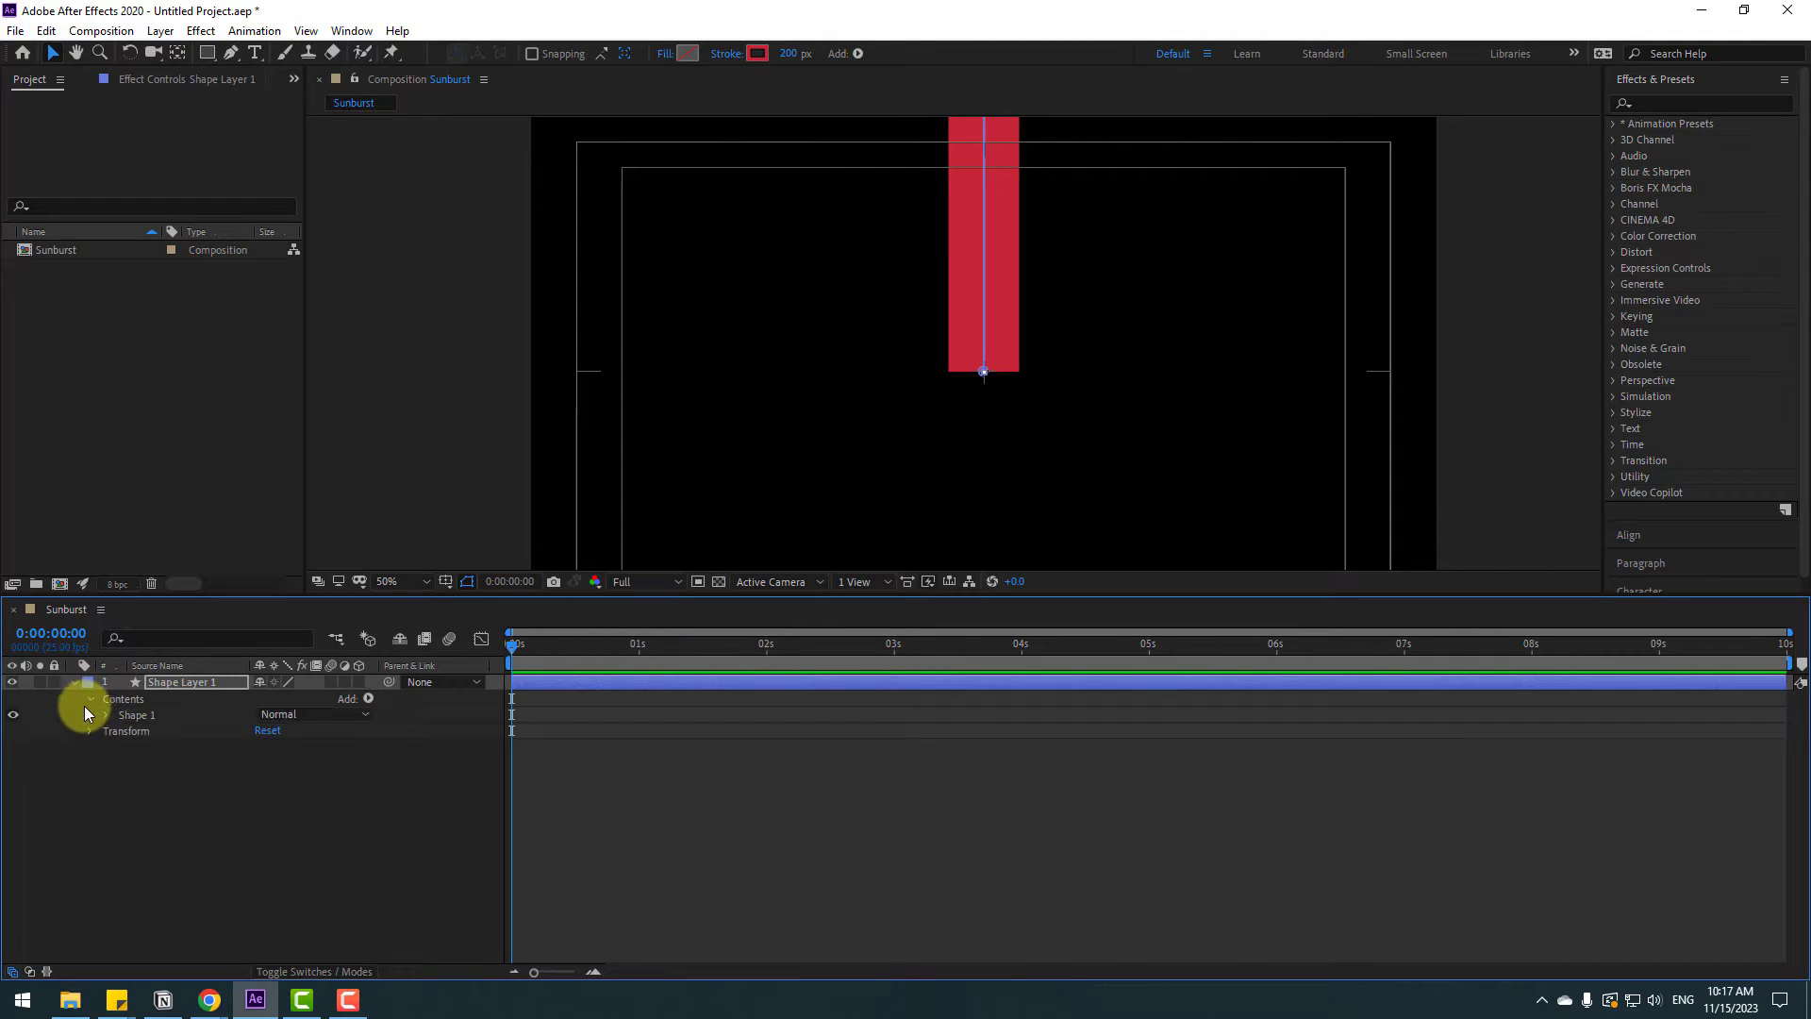
left_click(106, 715)
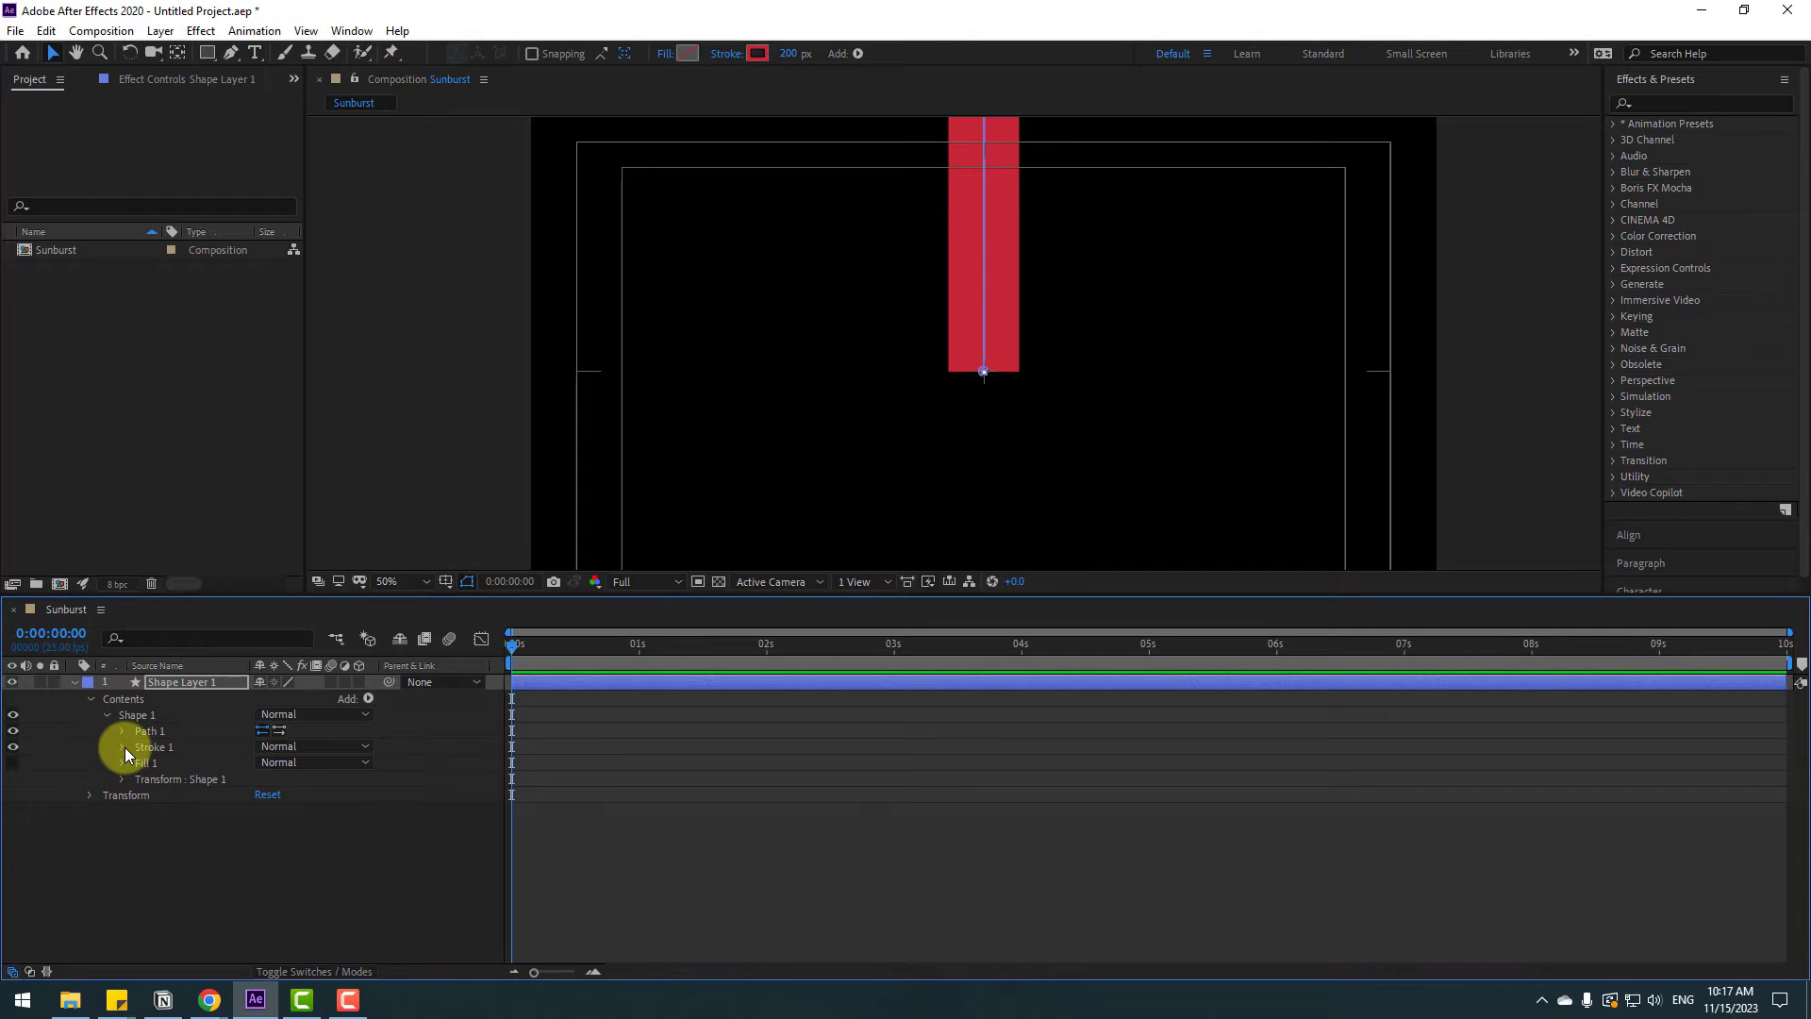
left_click(121, 747)
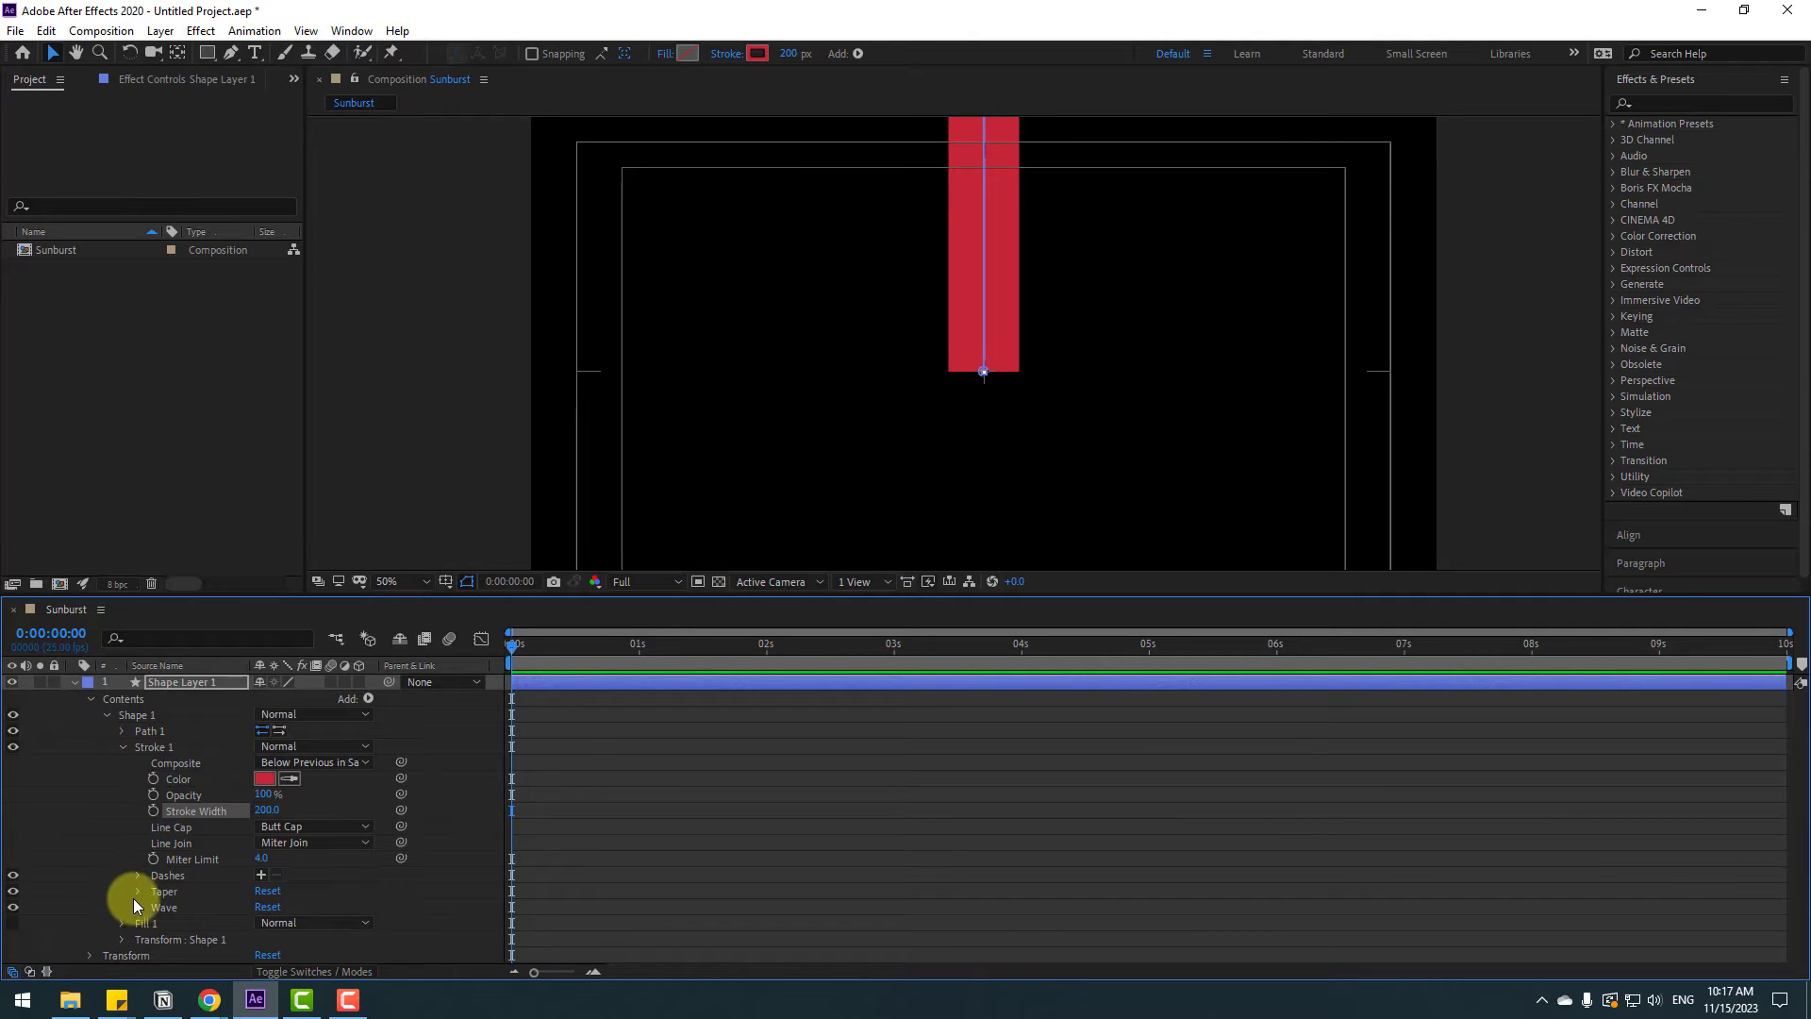
left_click(137, 891)
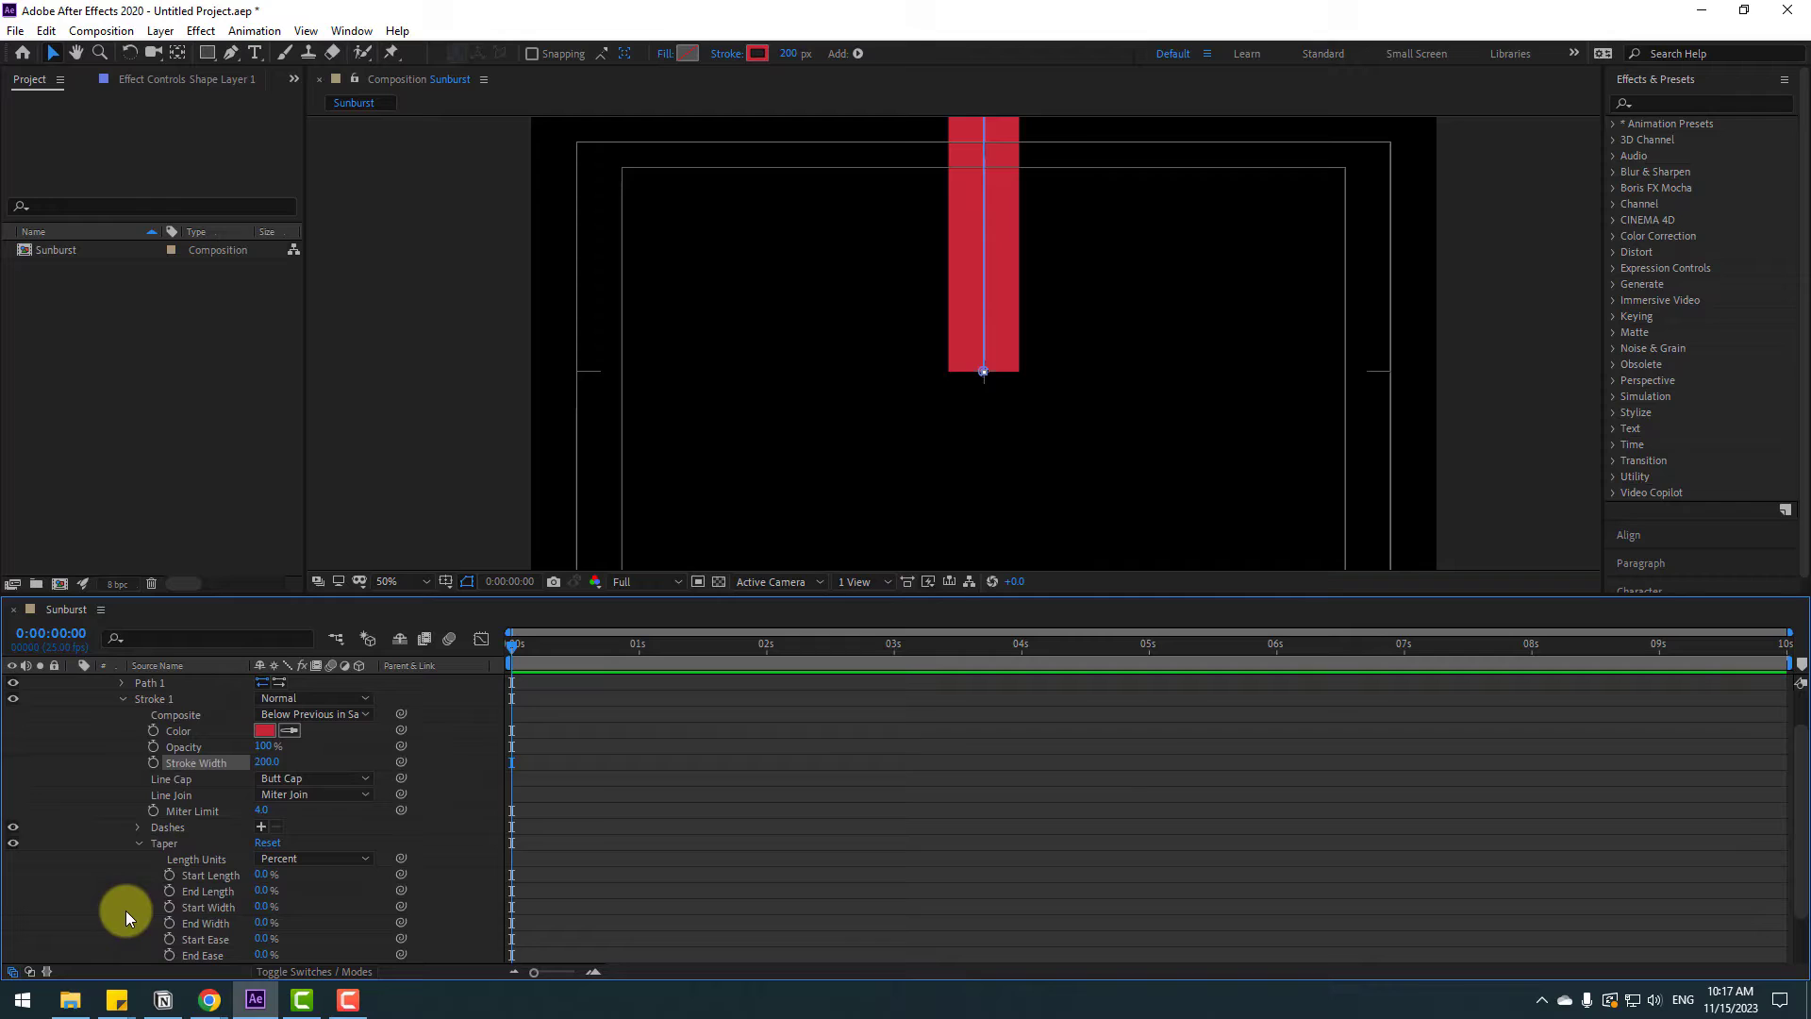
left_click(264, 874)
type("100")
key("Return")
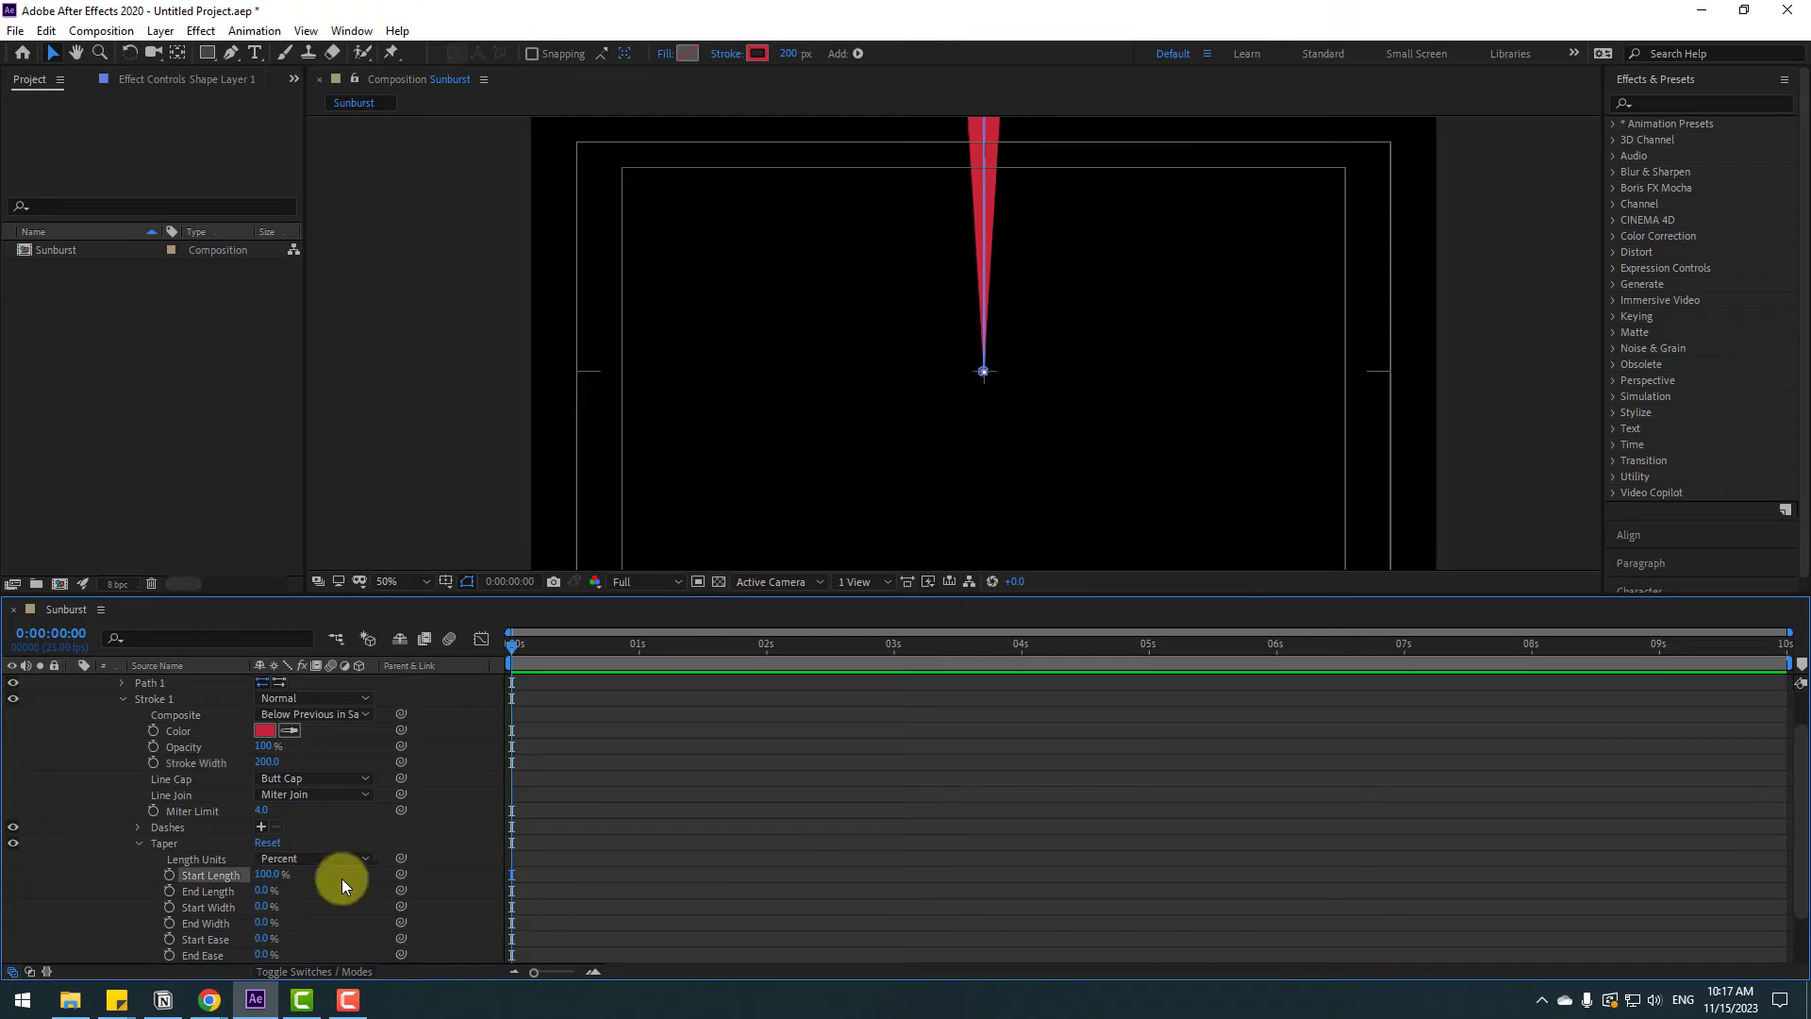
Move the shape layer's anchor point to the tapered tip of the stroke with the Pan Behind tool
left_click(737, 880)
scroll(140, 799, "up", 3)
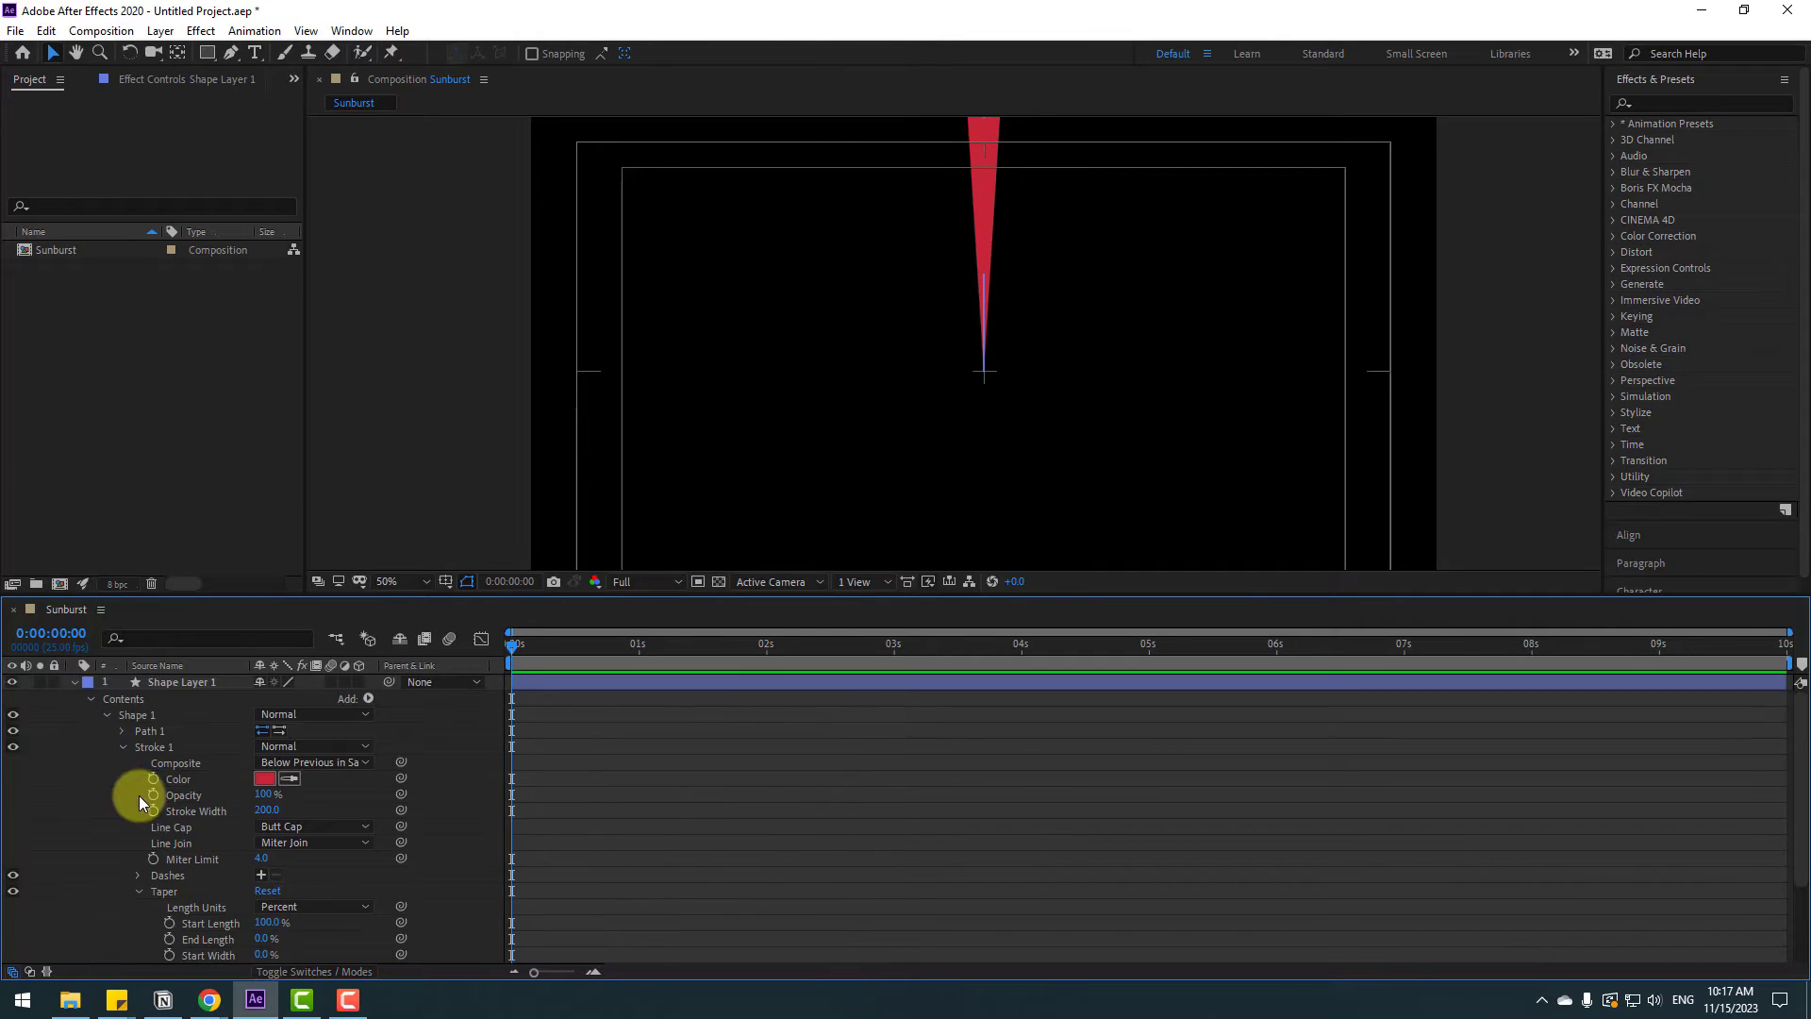
left_click(170, 684)
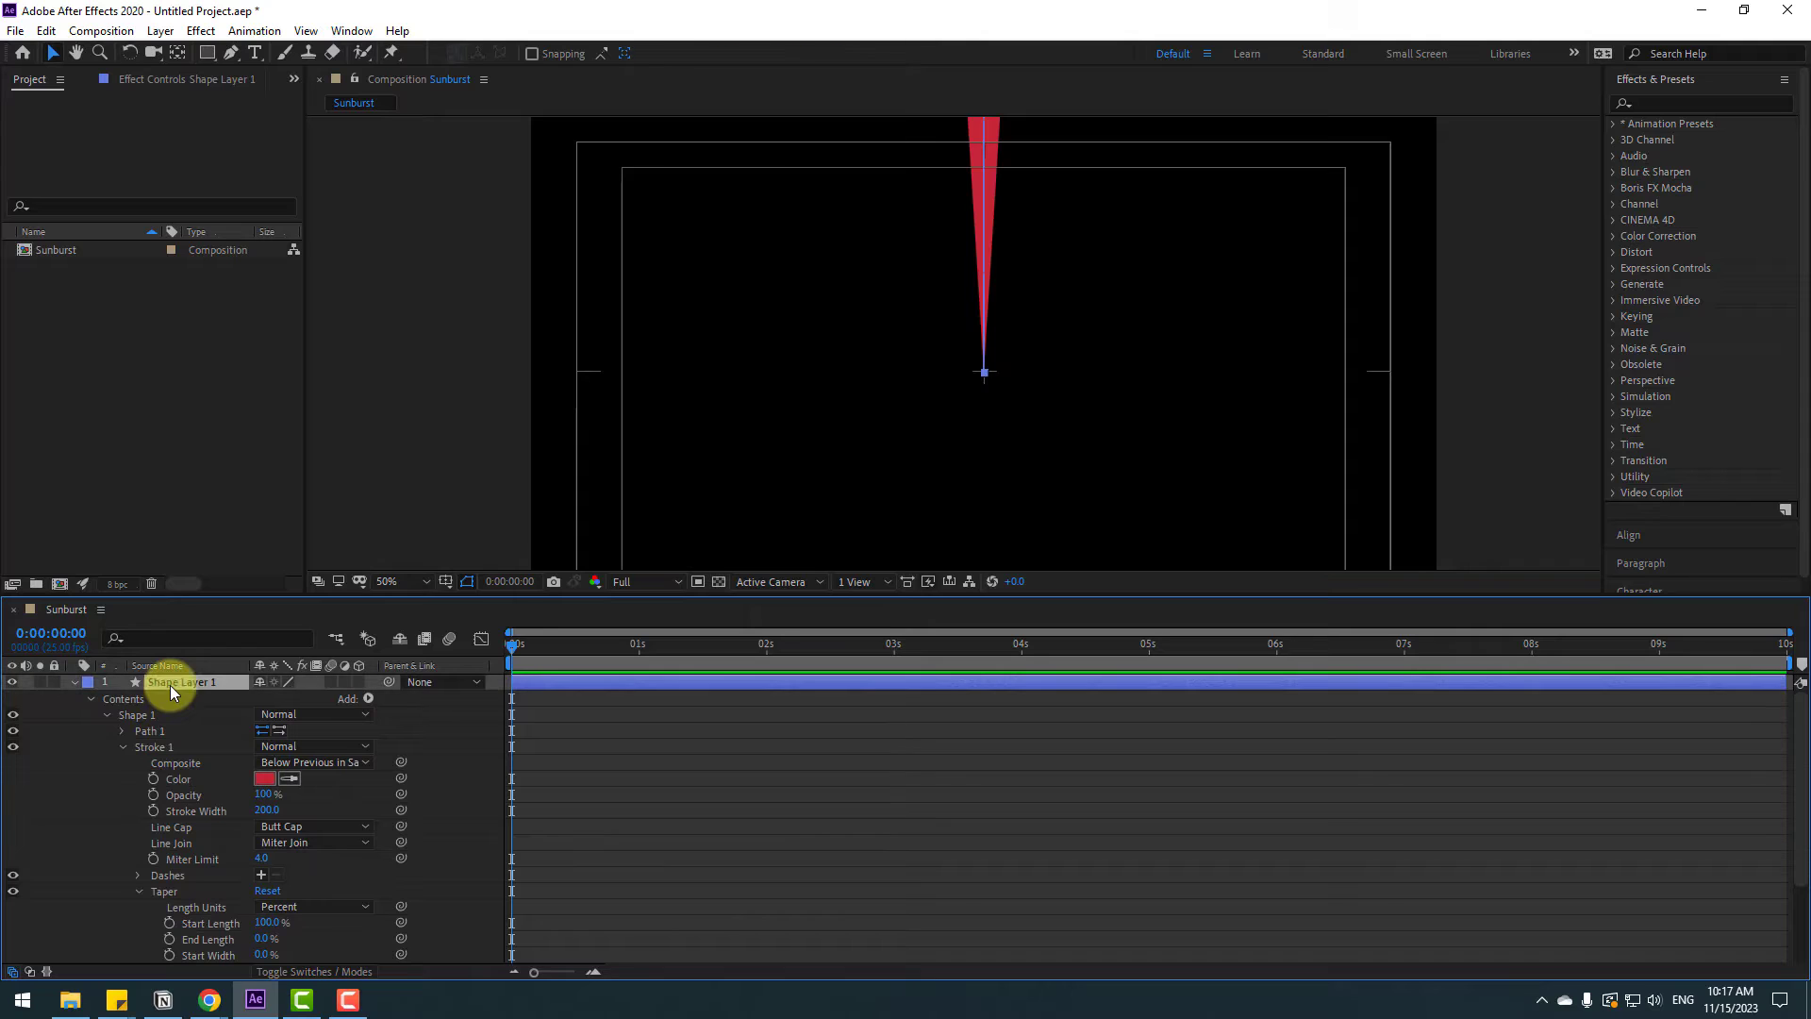
left_click(176, 58)
key("space")
left_click_drag(1136, 225, 1088, 408)
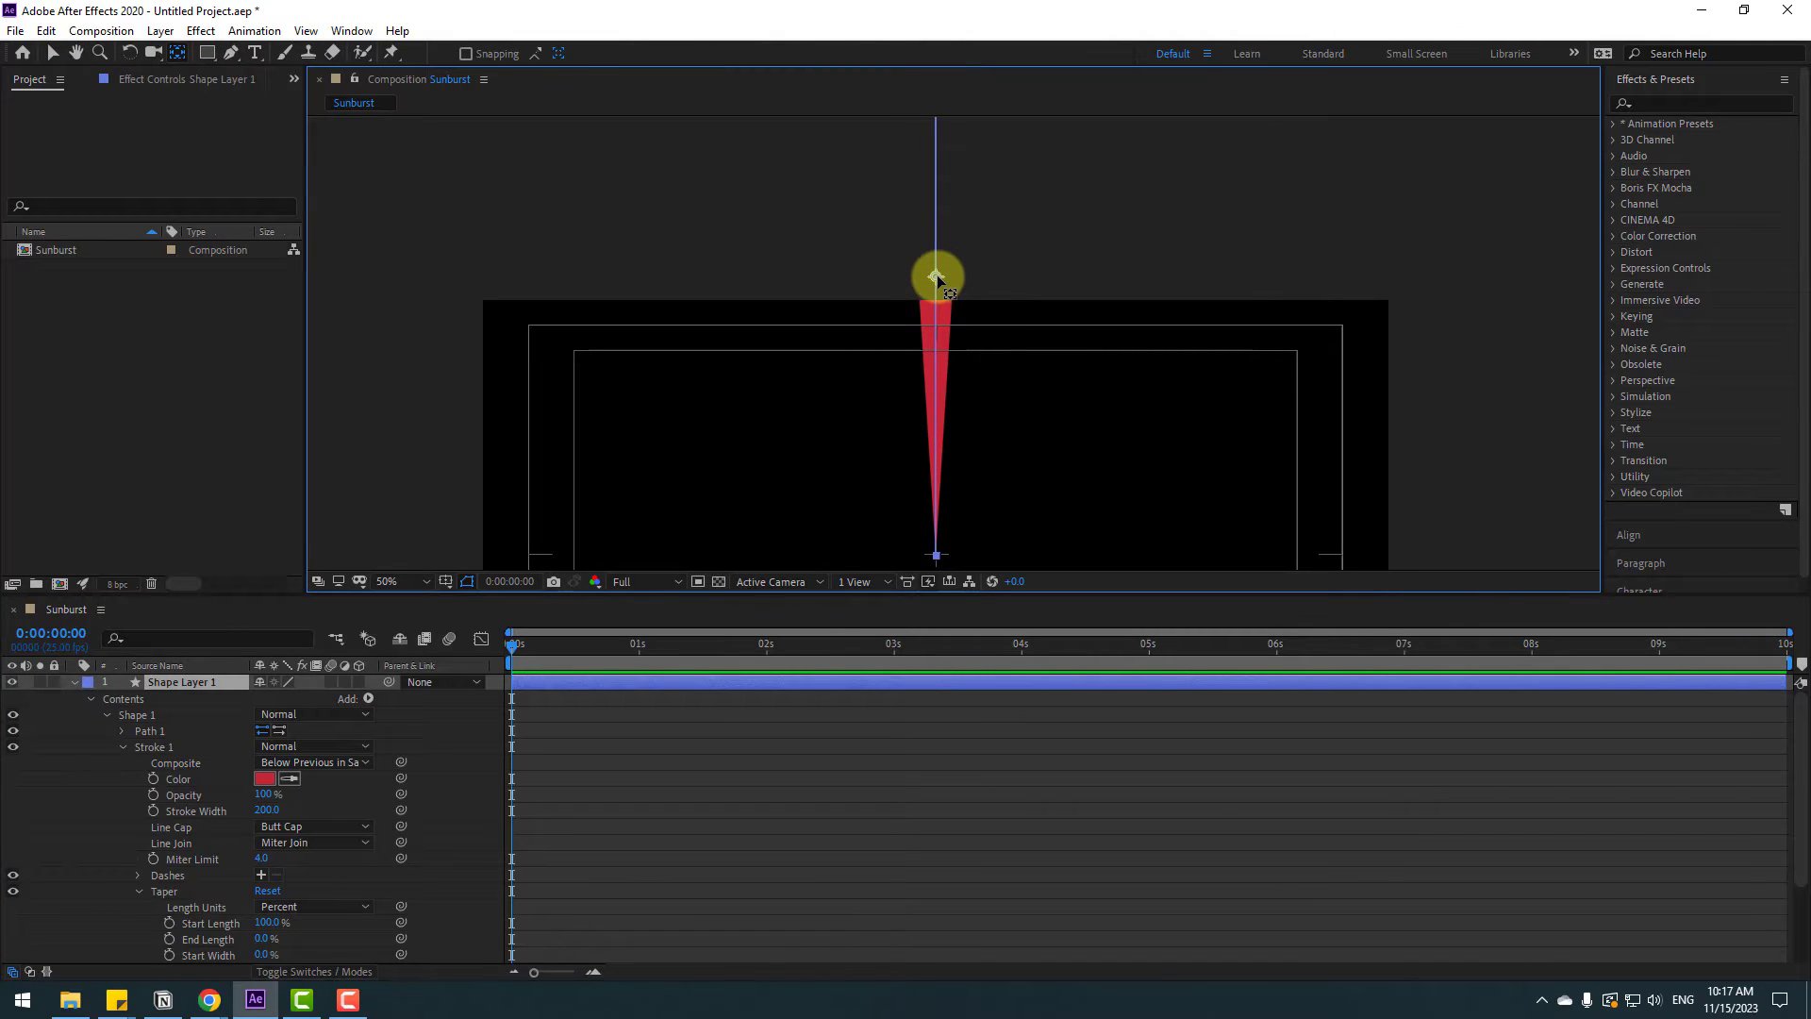
left_click_drag(936, 276, 952, 549)
scroll(901, 375, "up", 10)
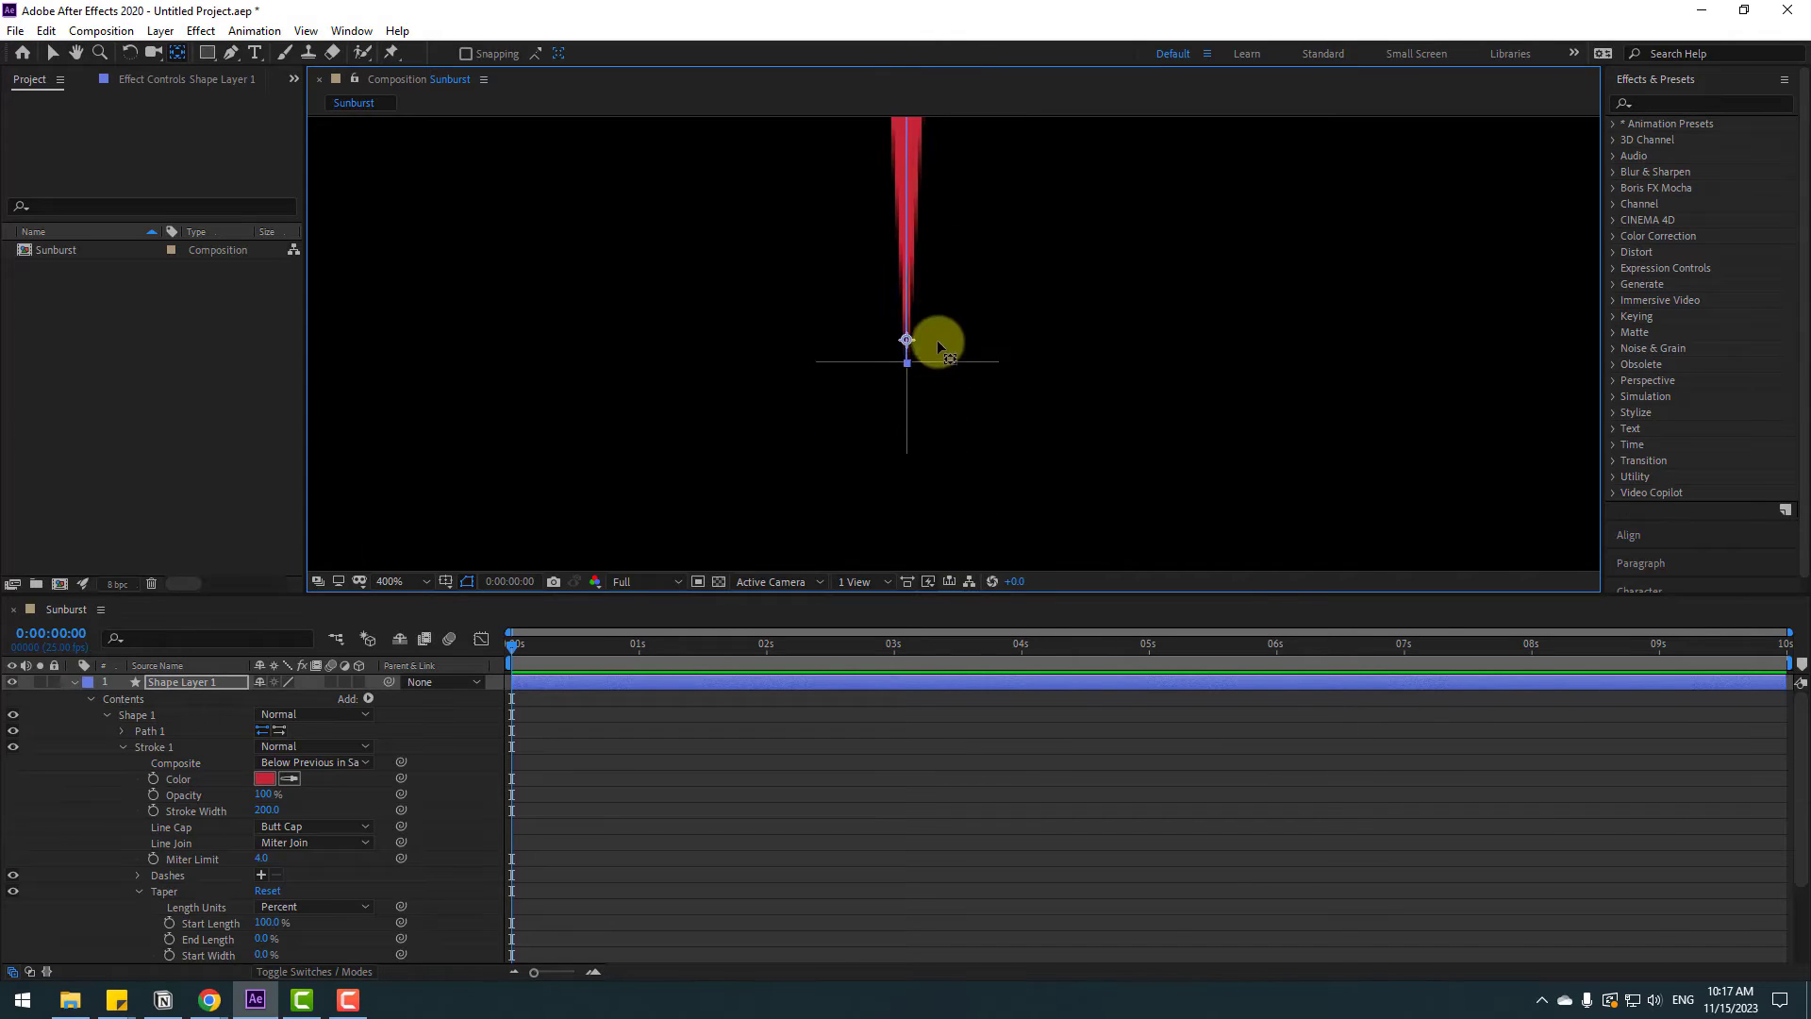
left_click_drag(771, 314, 769, 402)
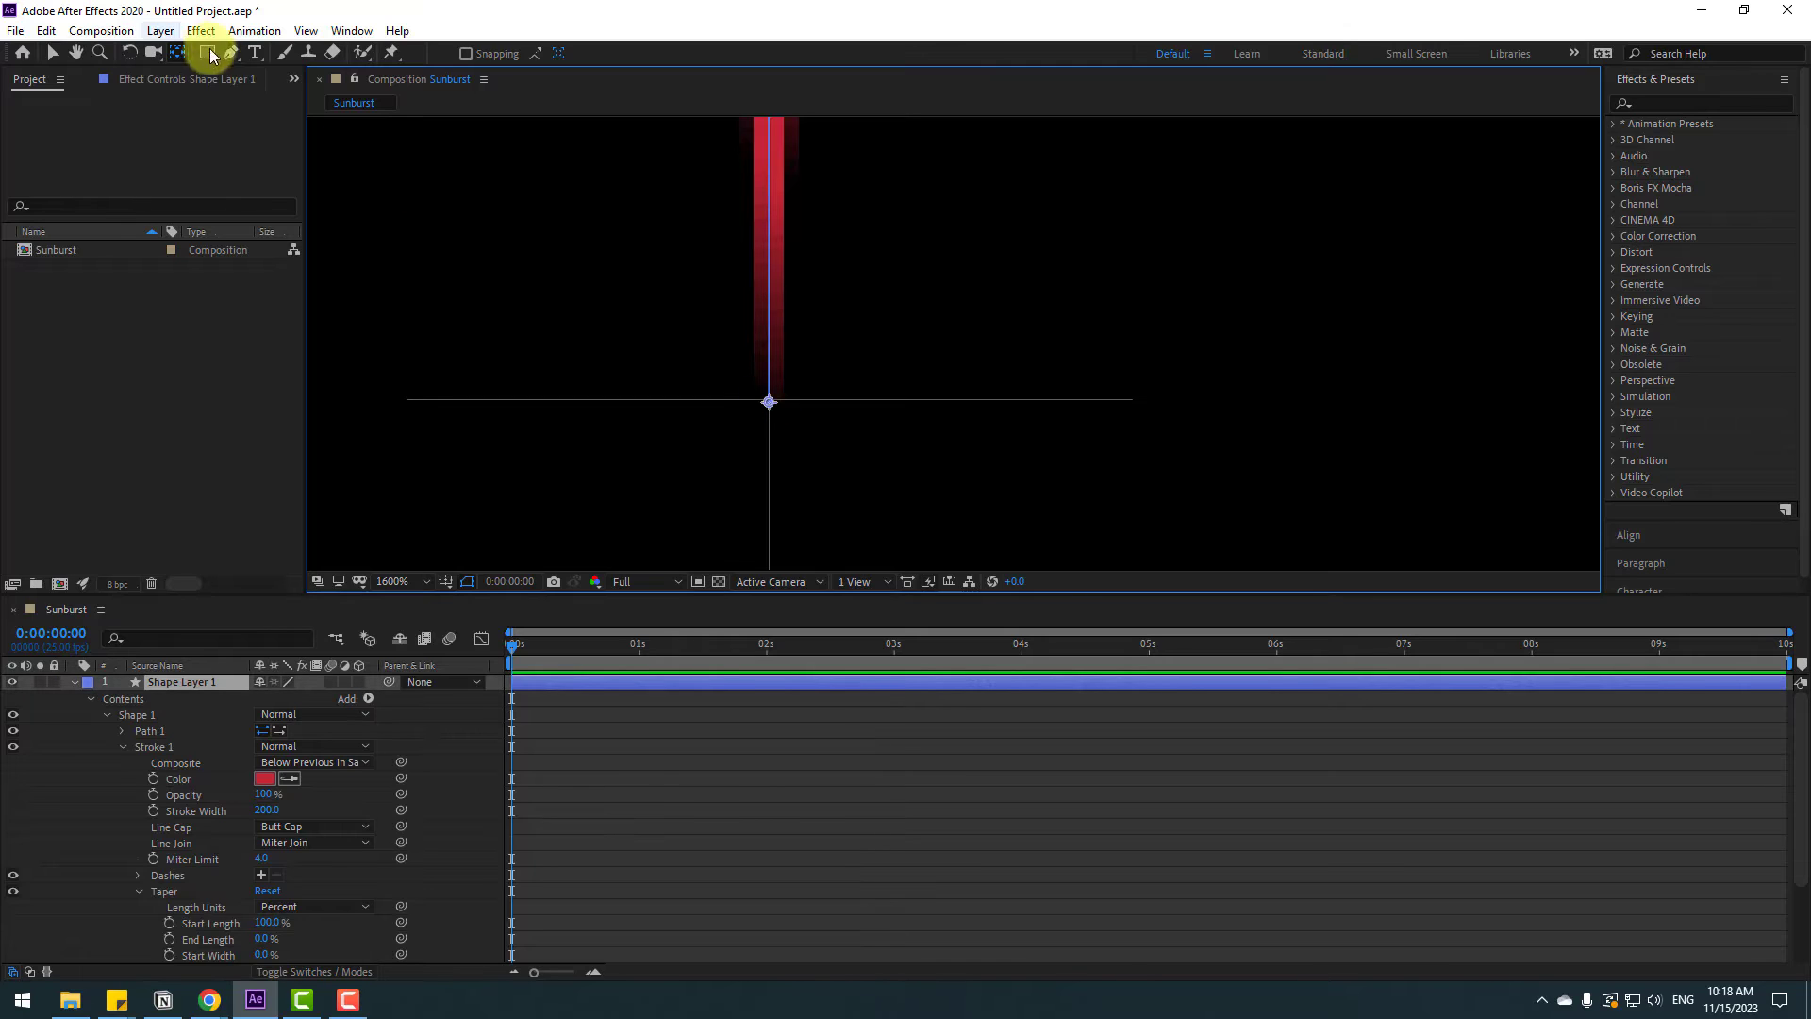
left_click(52, 53)
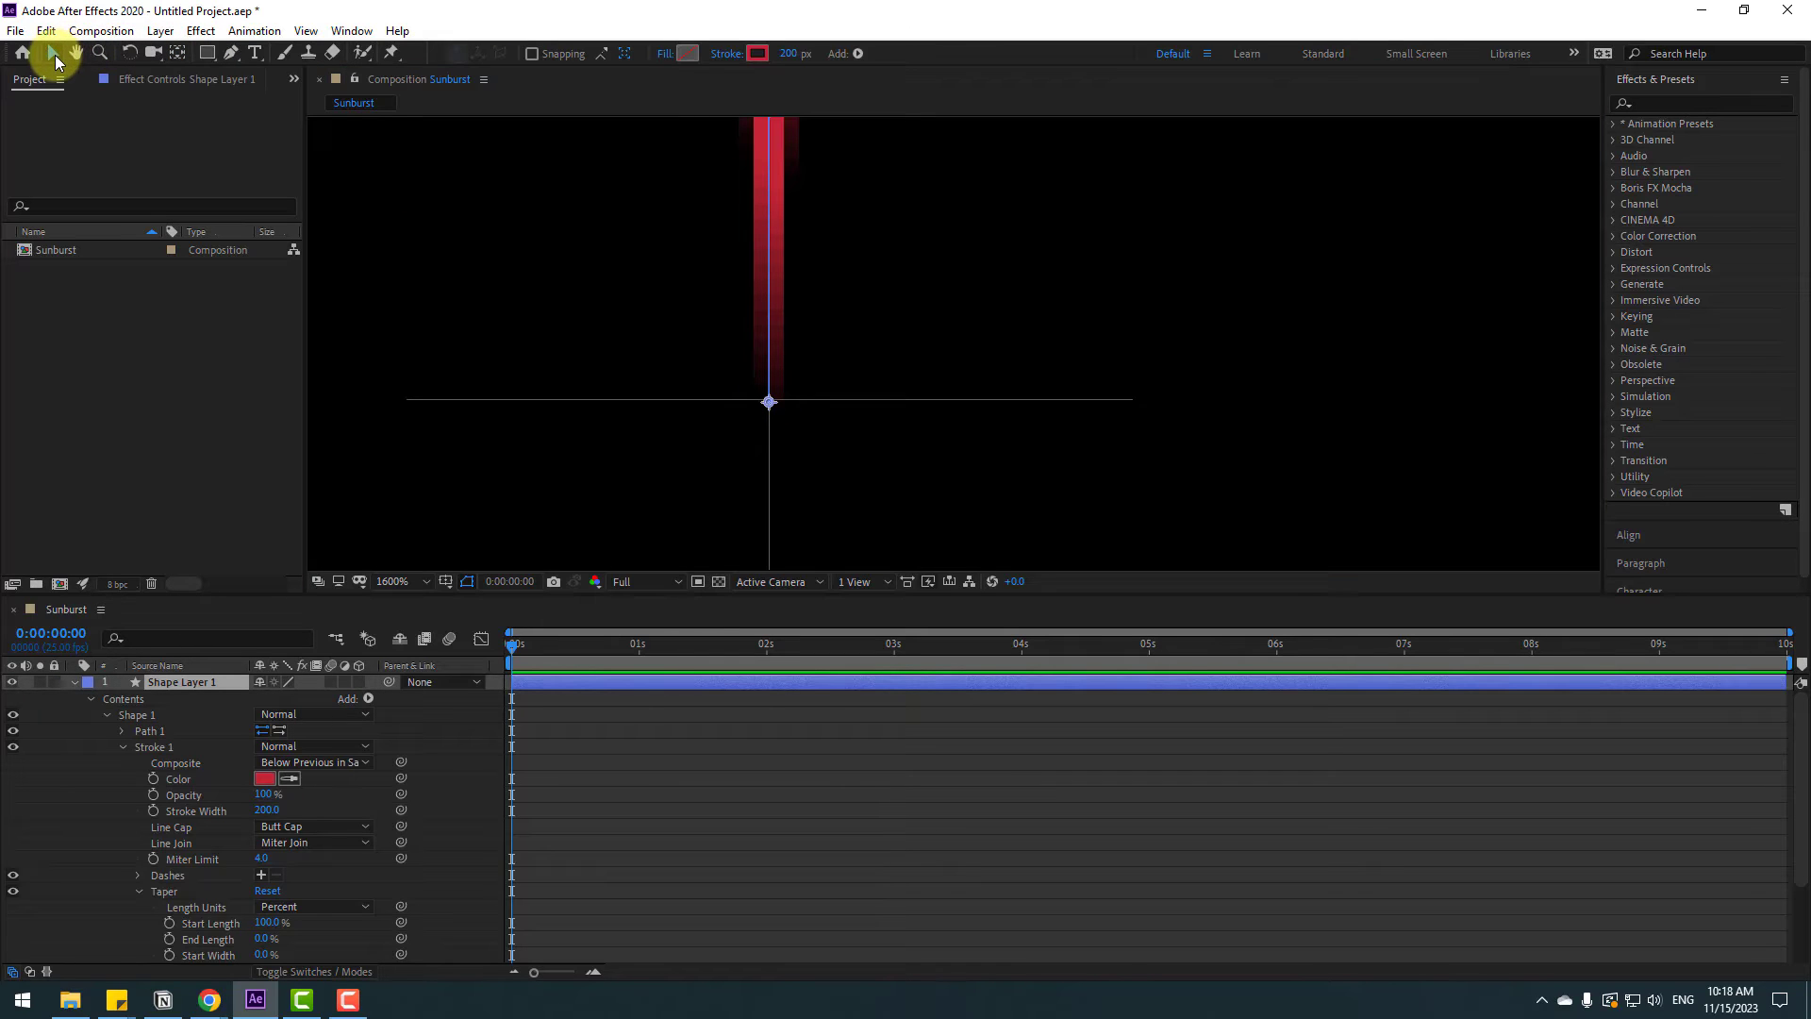
Add a Repeater to the shape layer's contents
left_click(71, 684)
scroll(647, 368, "down", 1)
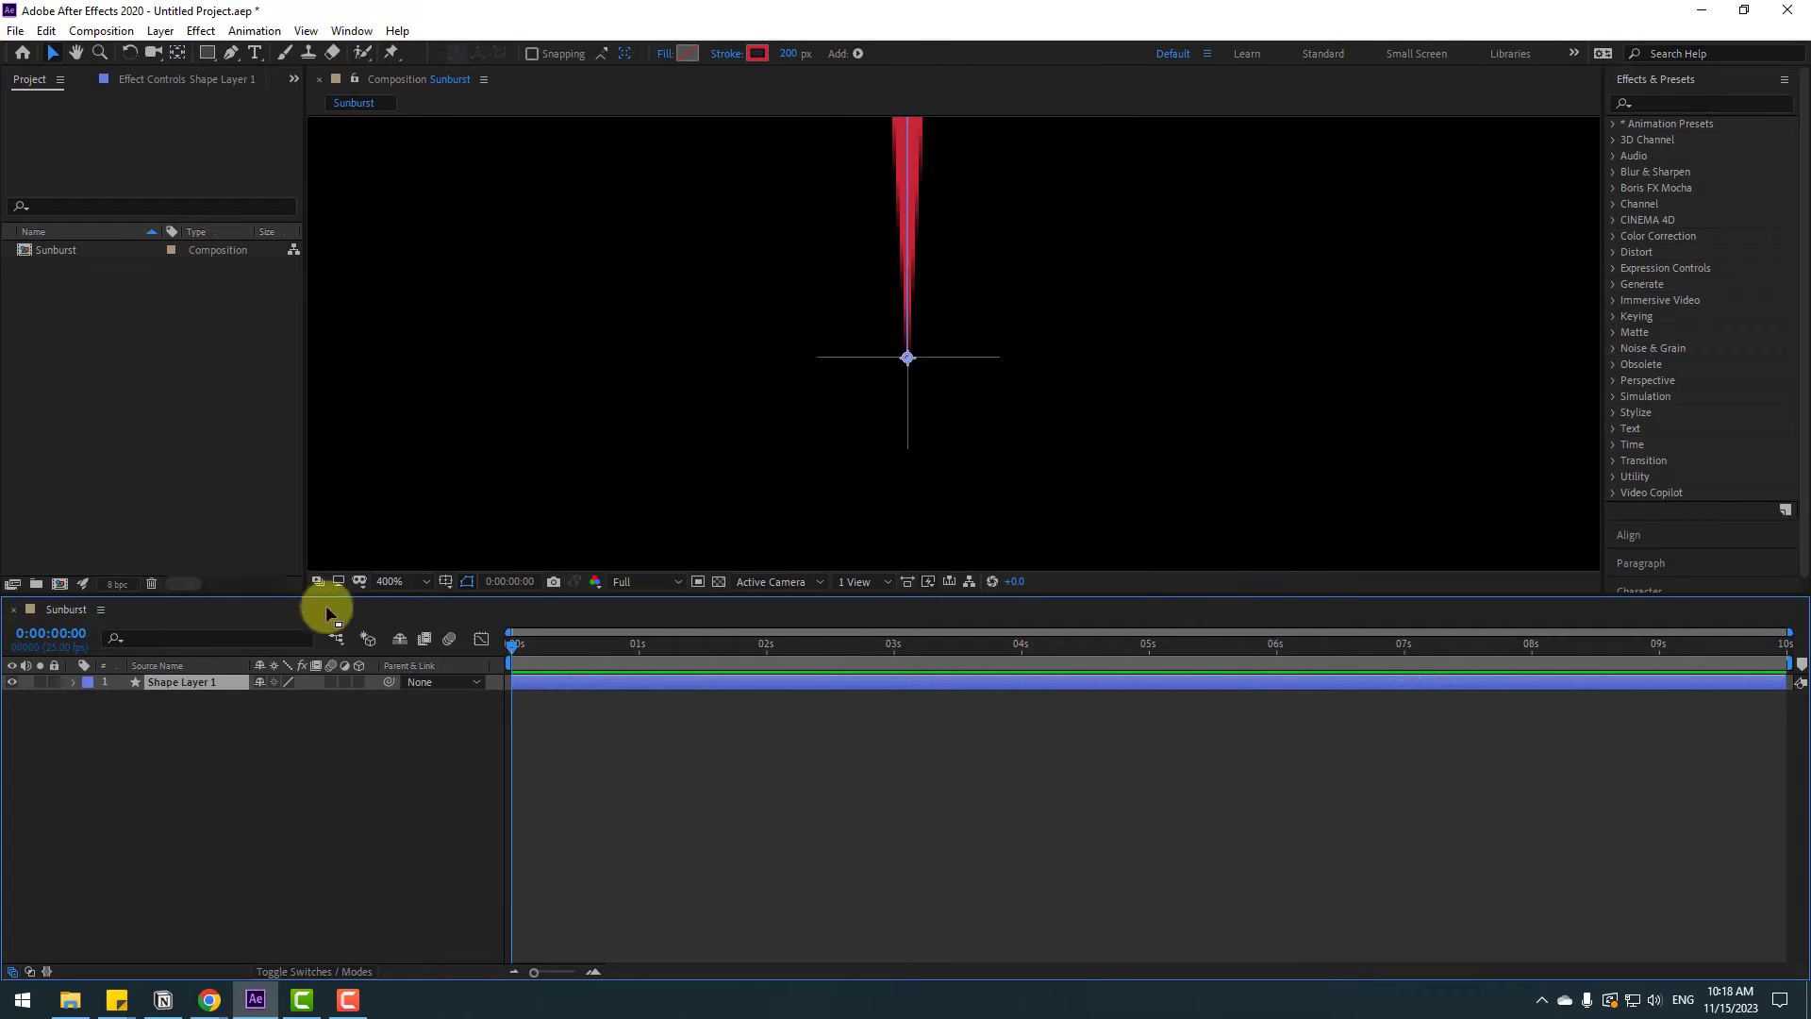
left_click(400, 583)
left_click(440, 622)
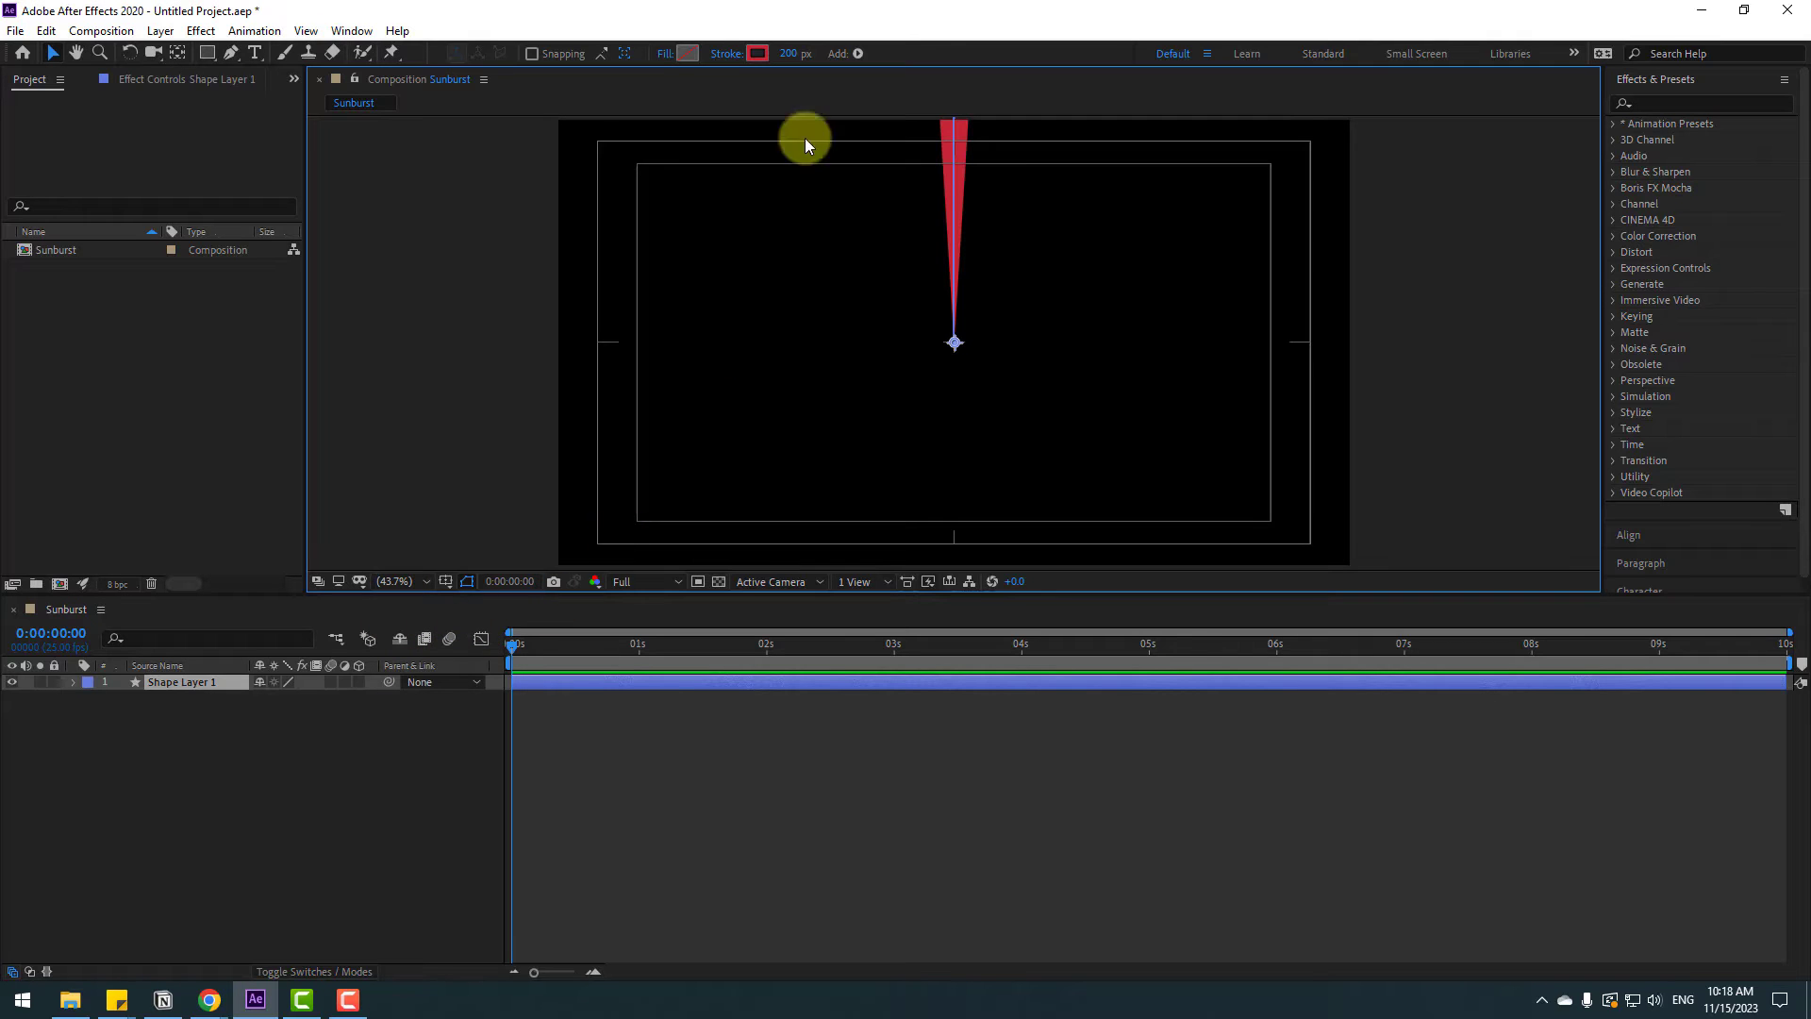
left_click(858, 53)
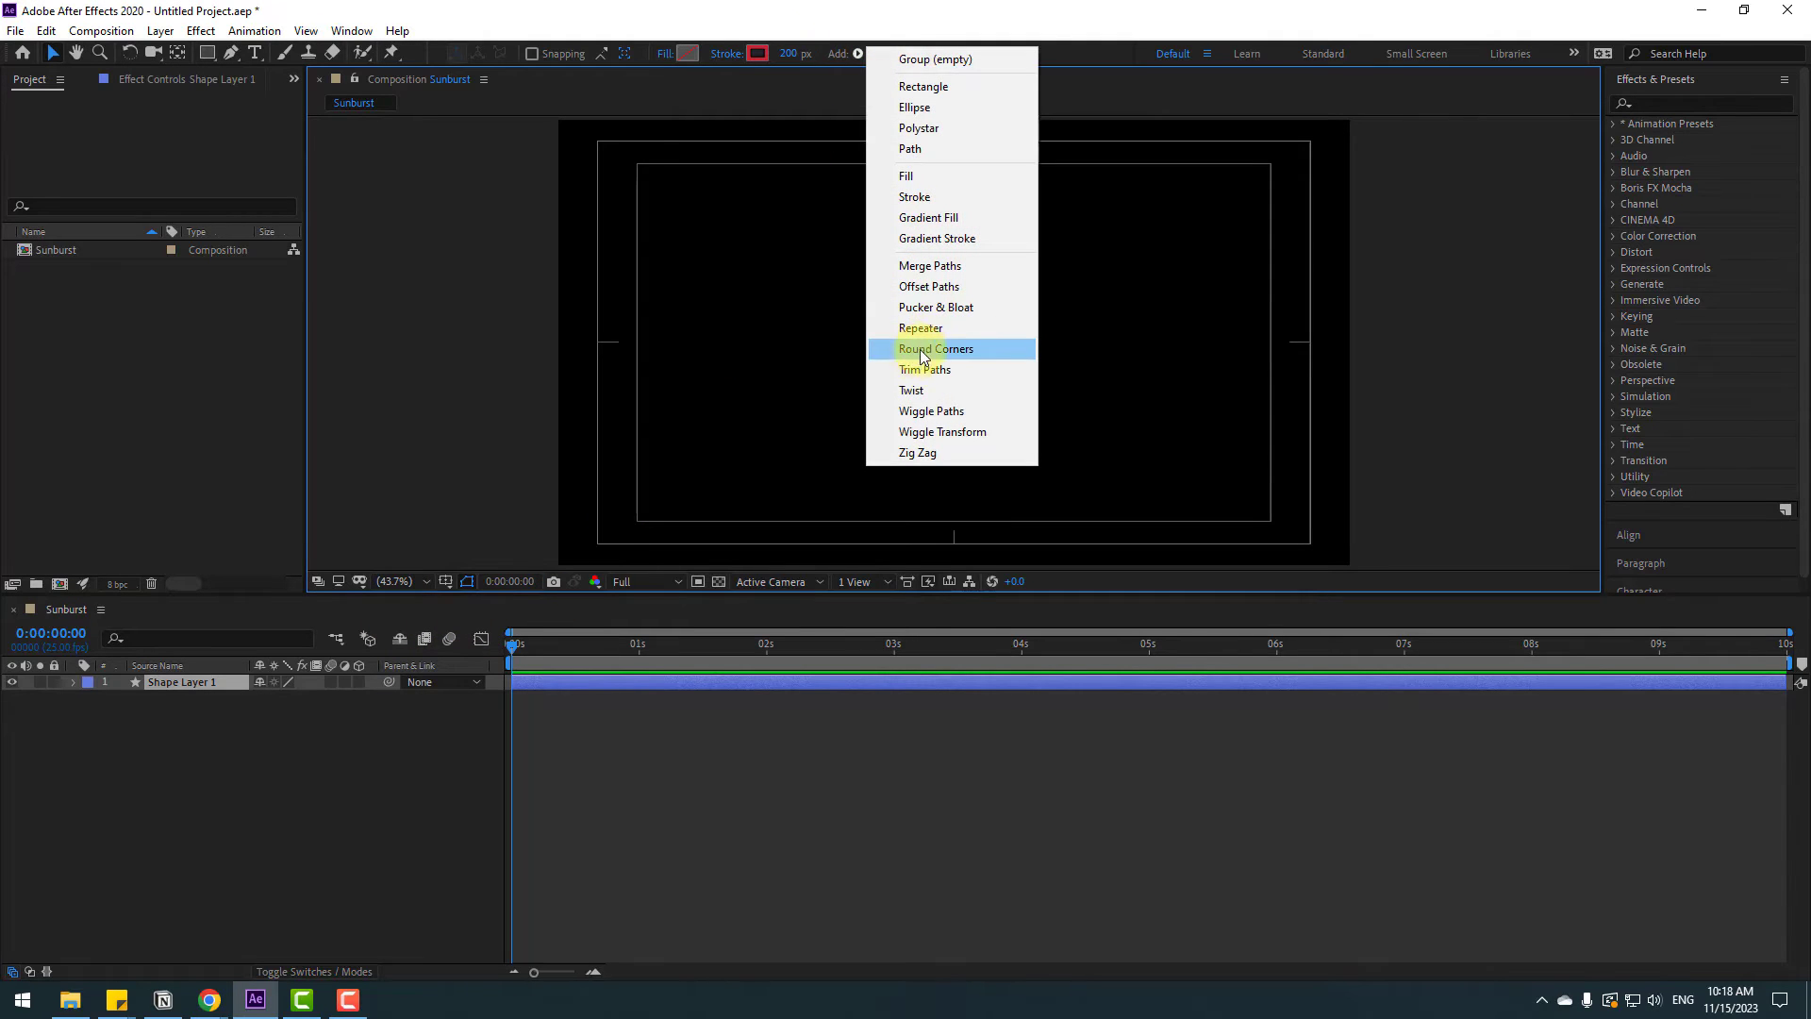
left_click(957, 330)
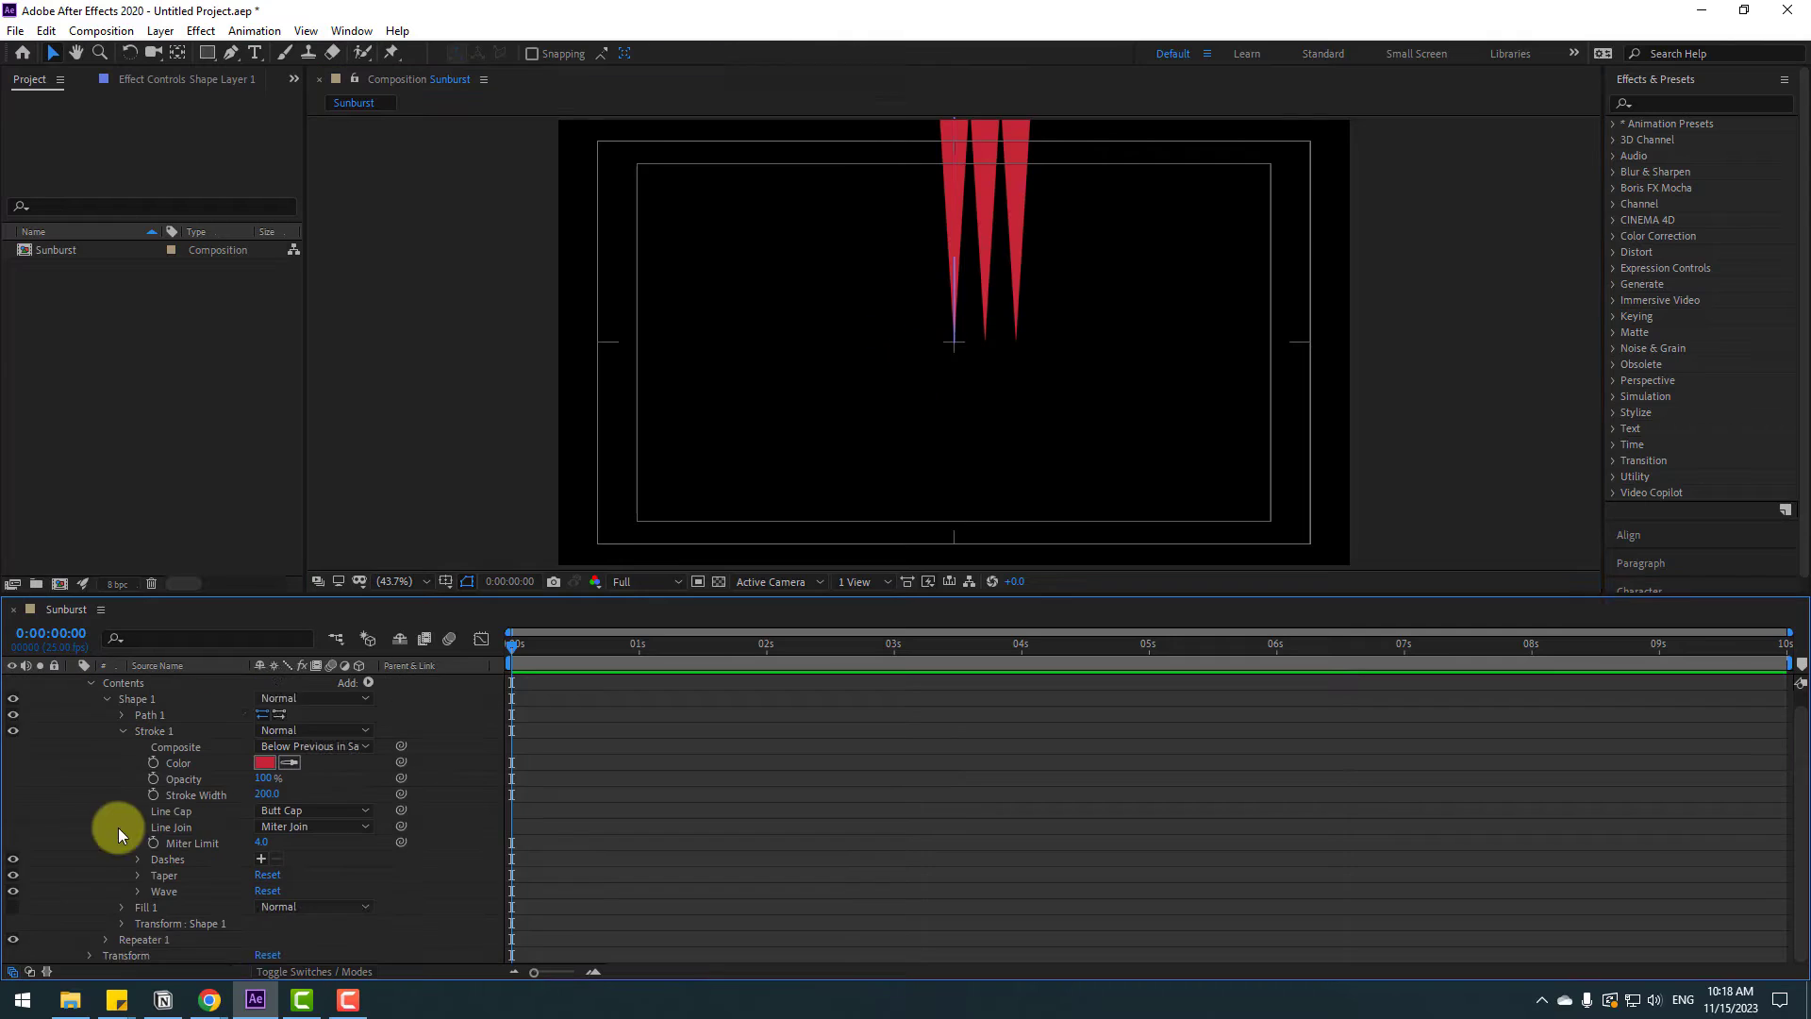
Set the Repeater's copies to 11
left_click(105, 940)
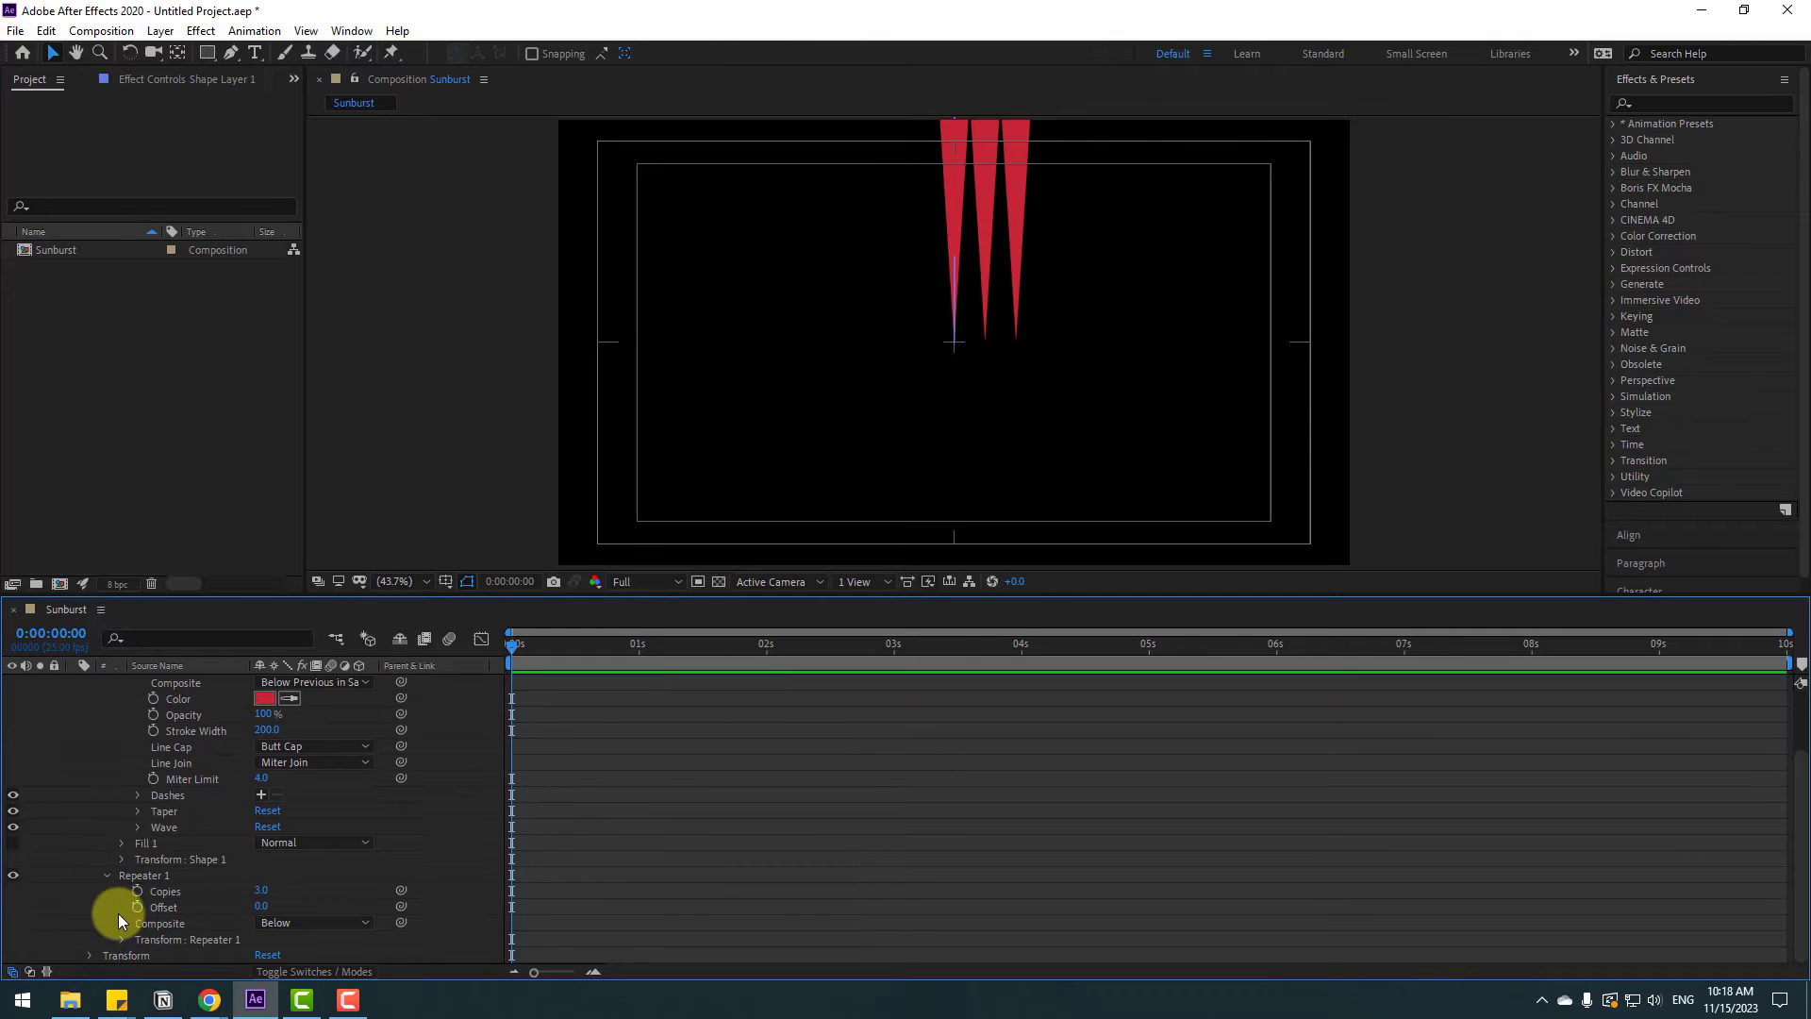
left_click(244, 893)
type("11")
key("Return")
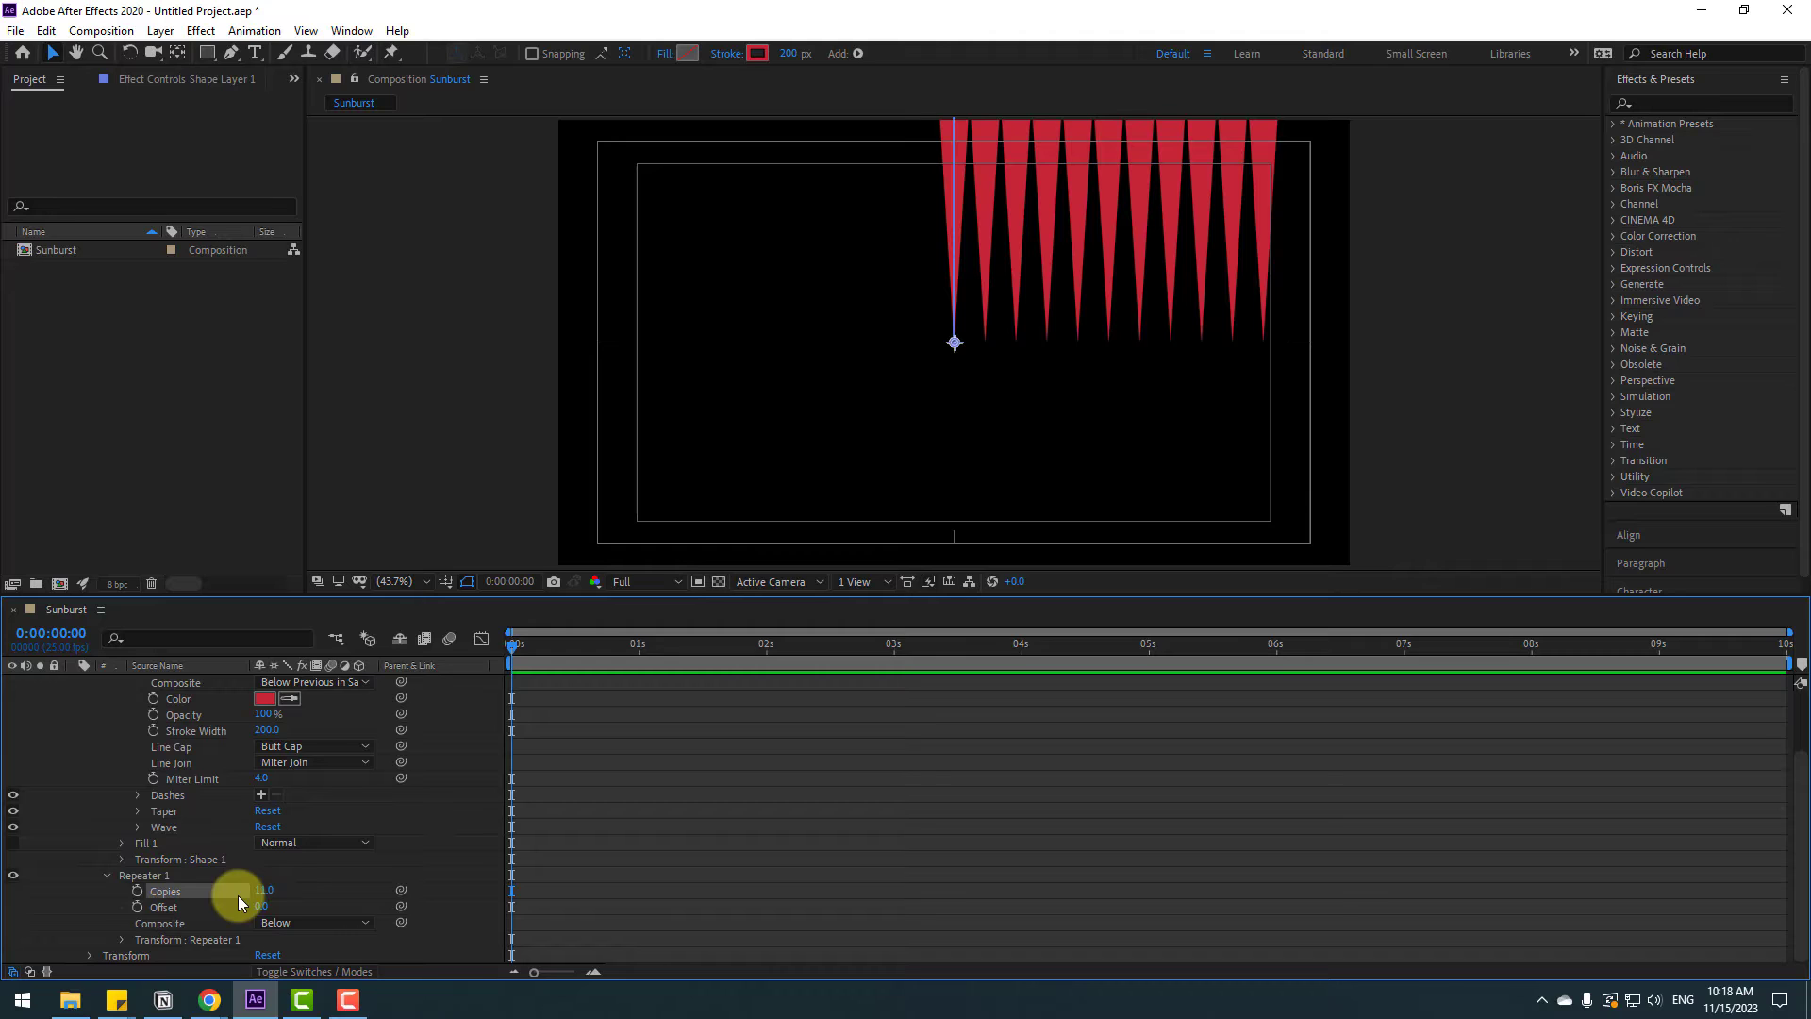
Set the Repeater transform position to 0 and increase its rotation so the copies fan into a full sunburst
left_click(122, 941)
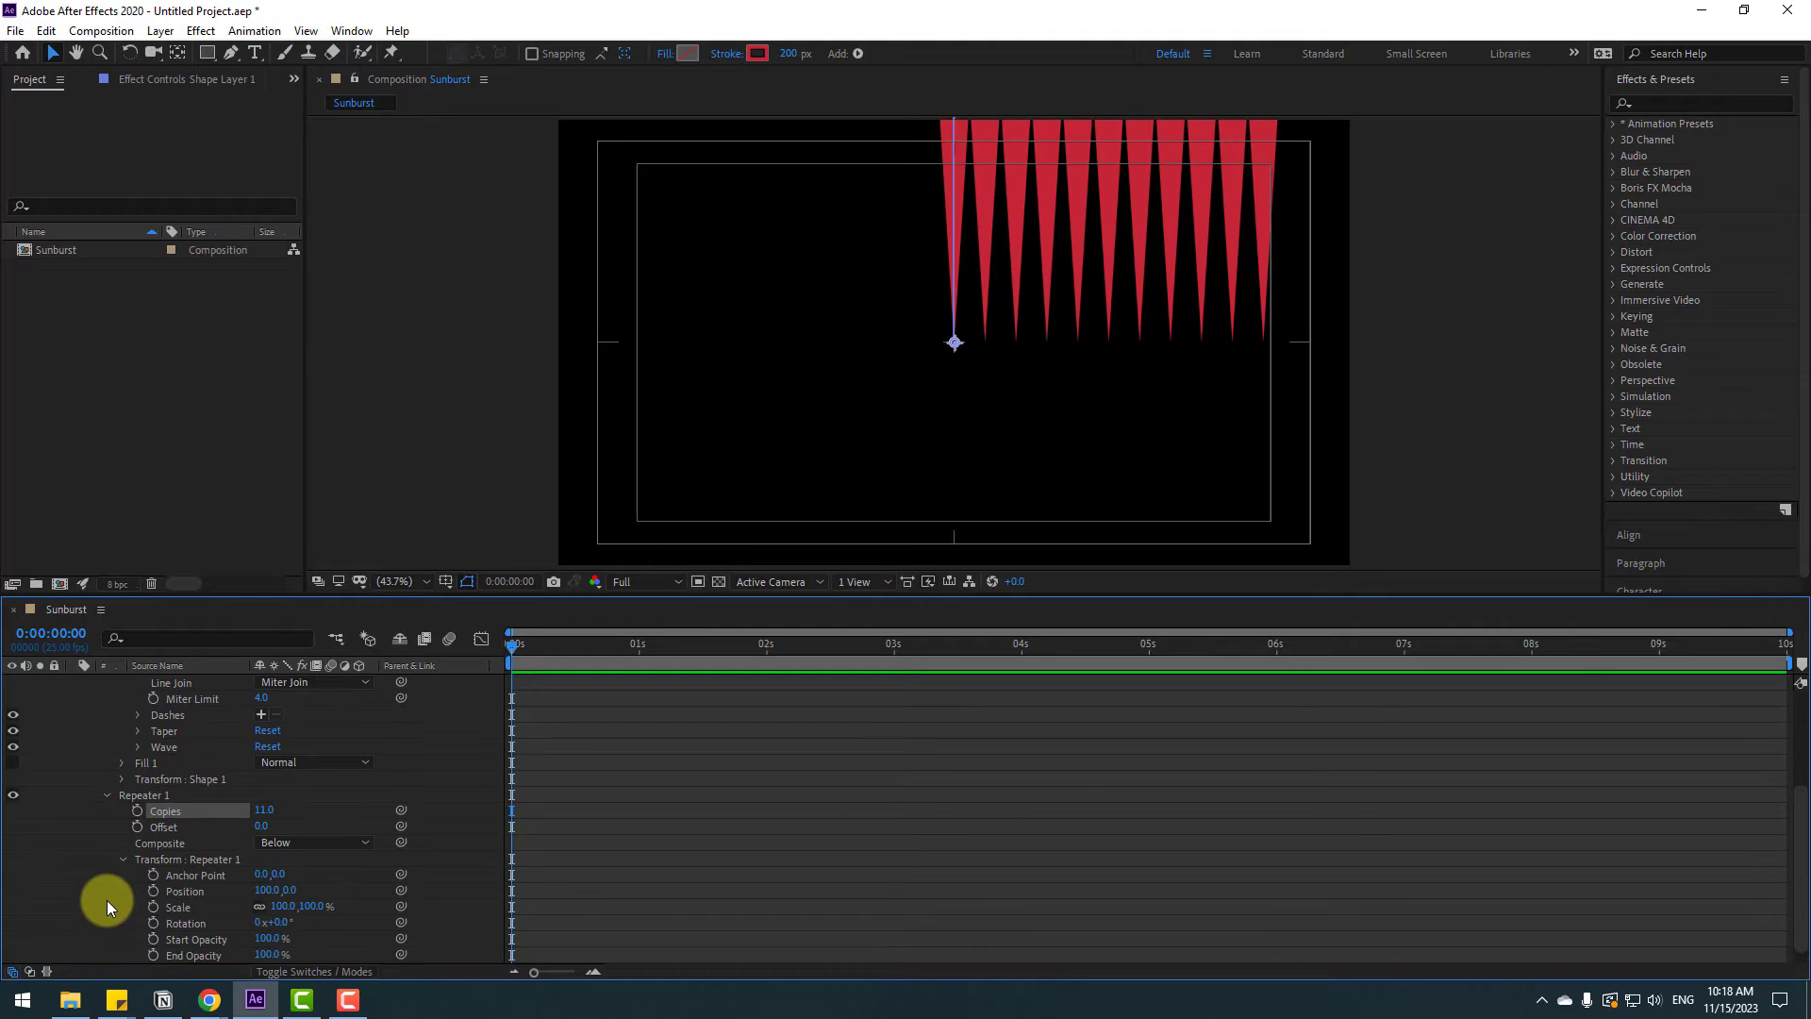
left_click(257, 876)
type("0")
key("Return")
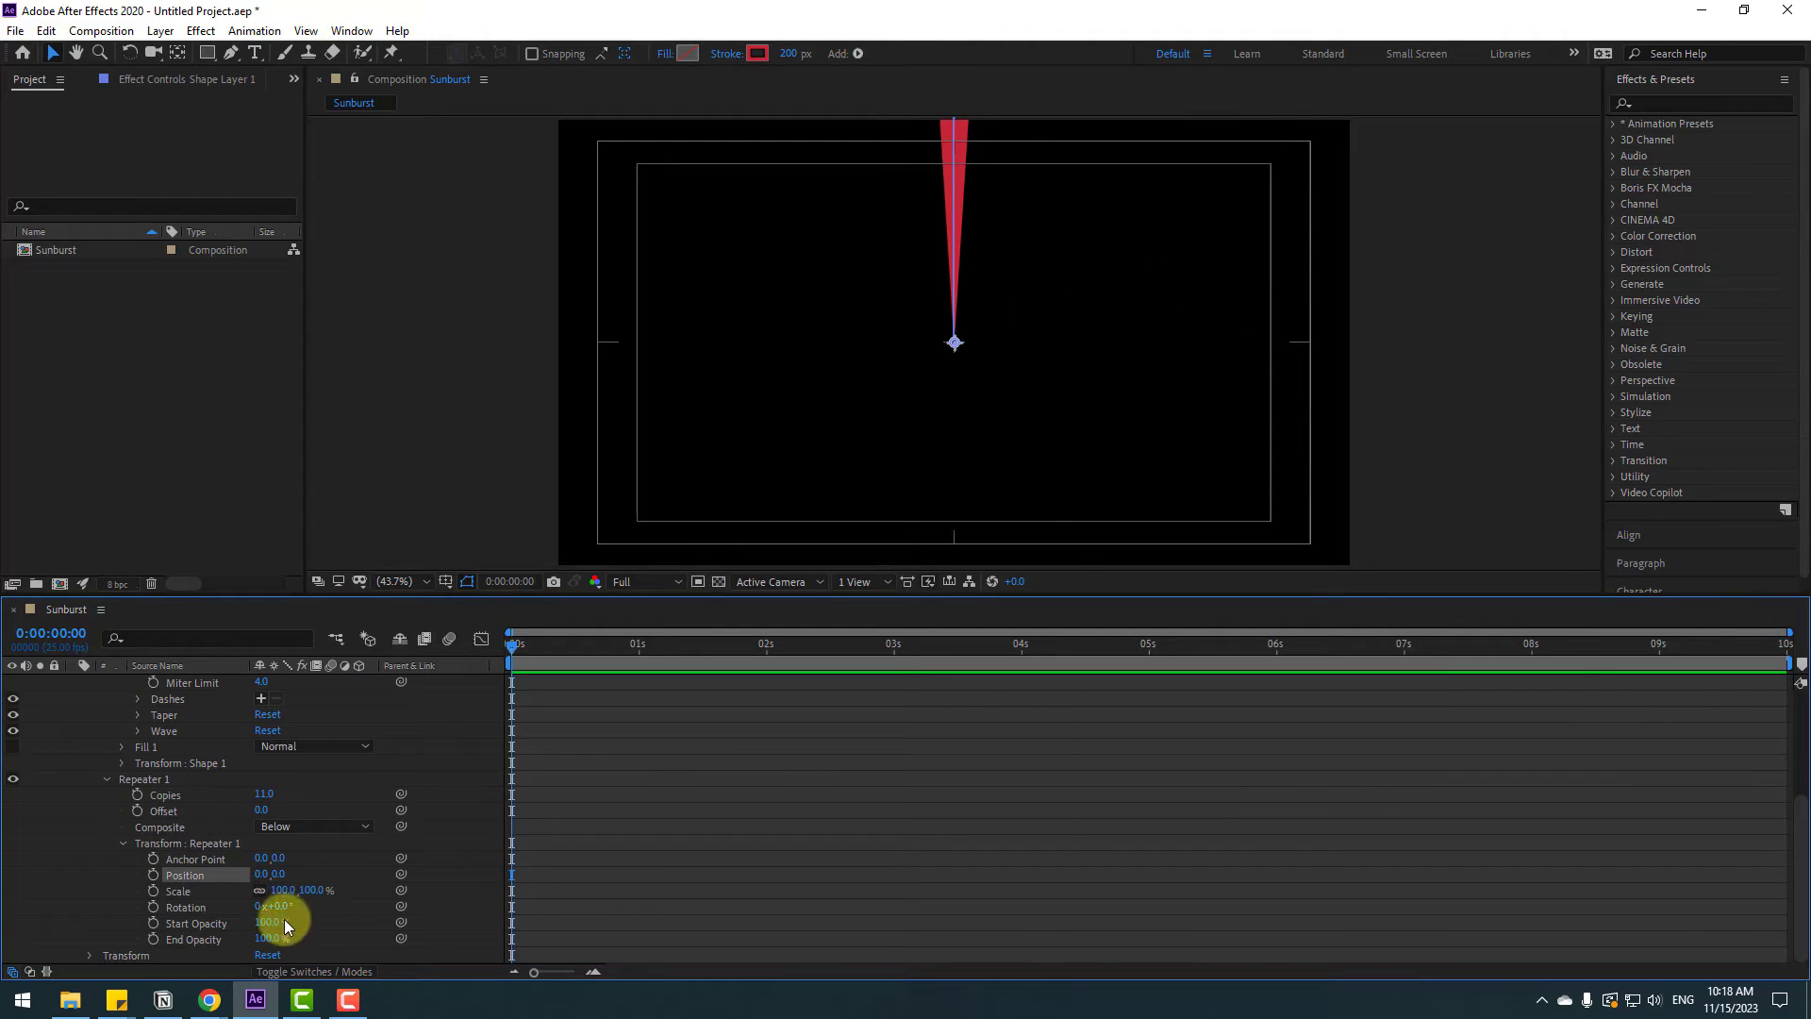
left_click_drag(274, 906, 312, 909)
left_click(885, 912)
scroll(885, 911, "up", 4)
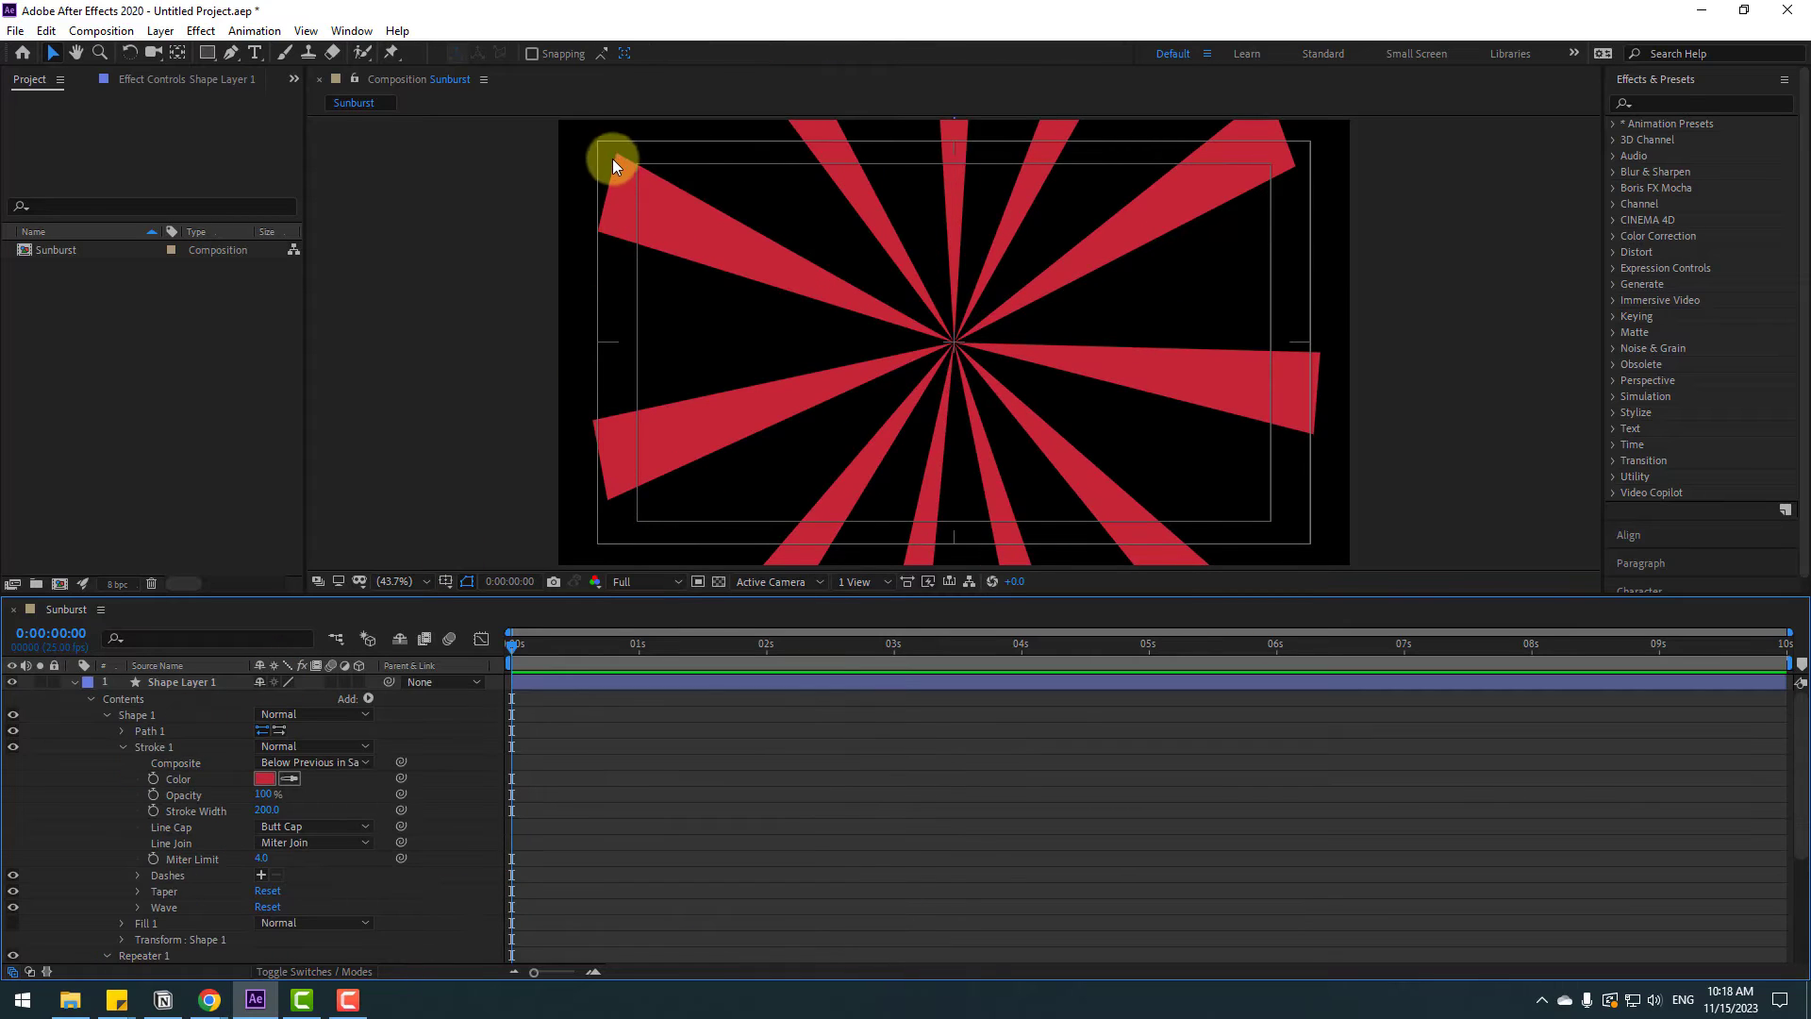
Lengthen the path by moving its top vertex further upward
left_click(174, 682)
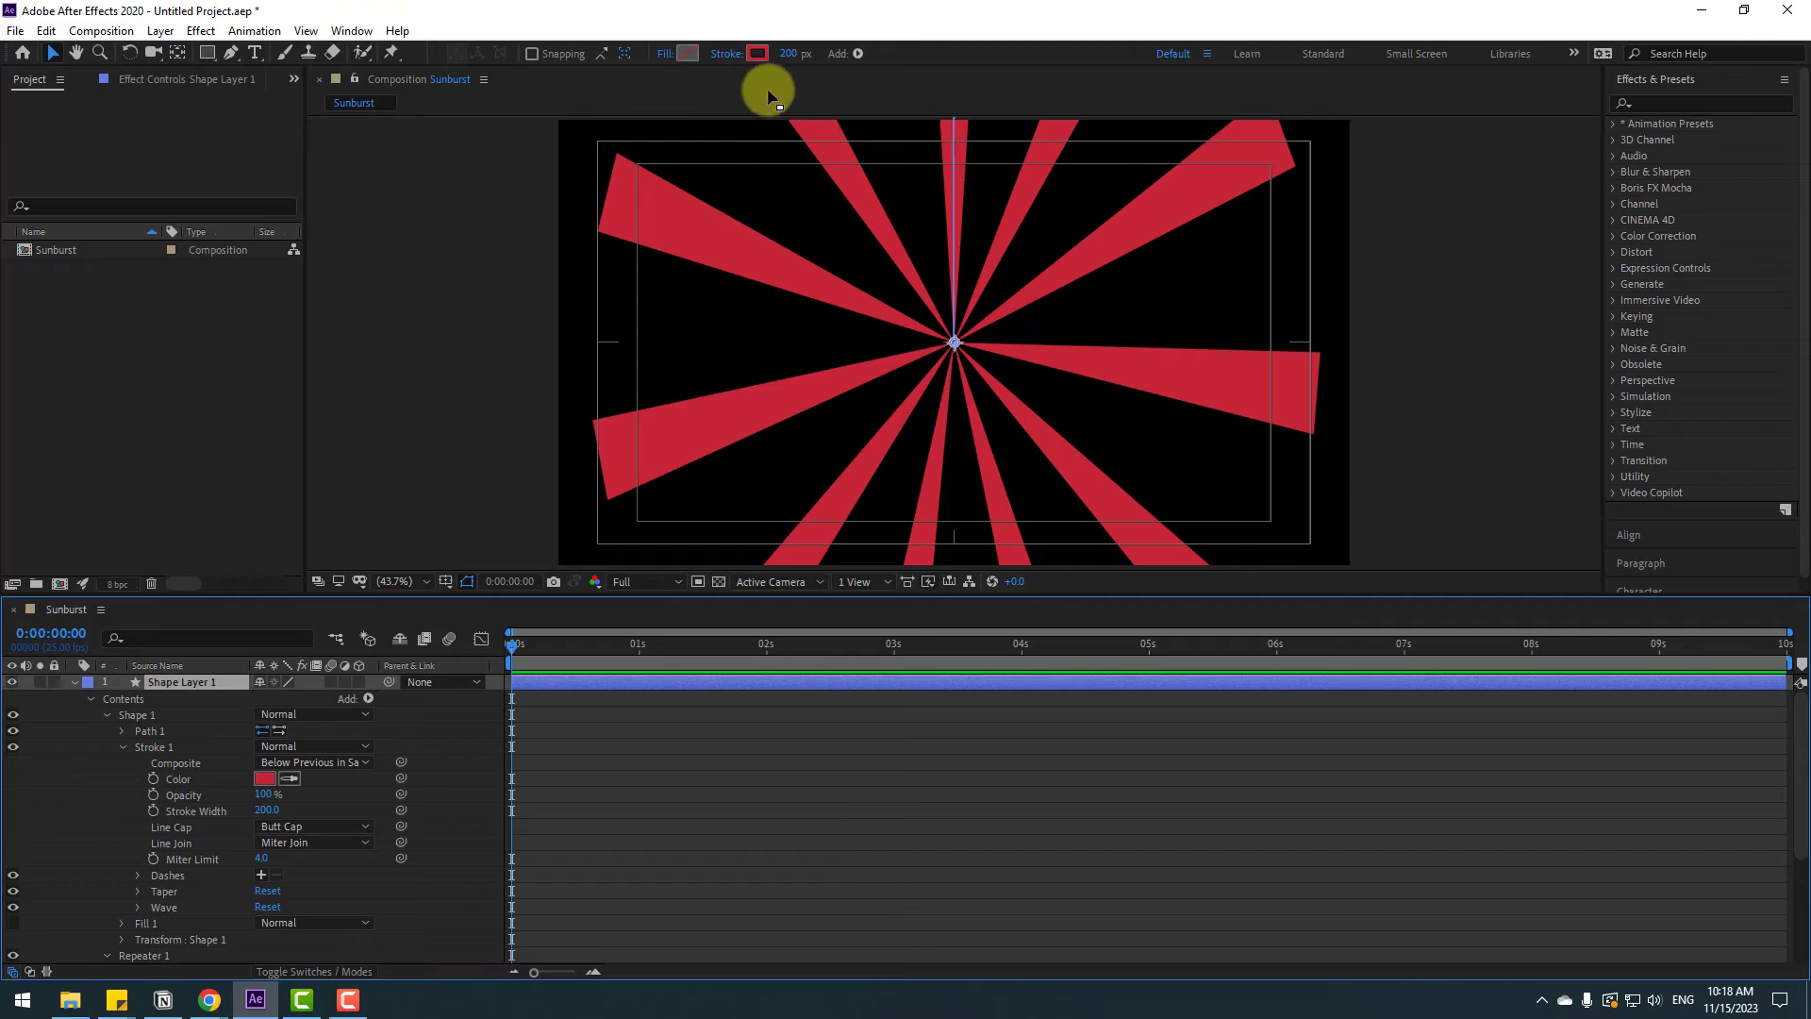
left_click(229, 53)
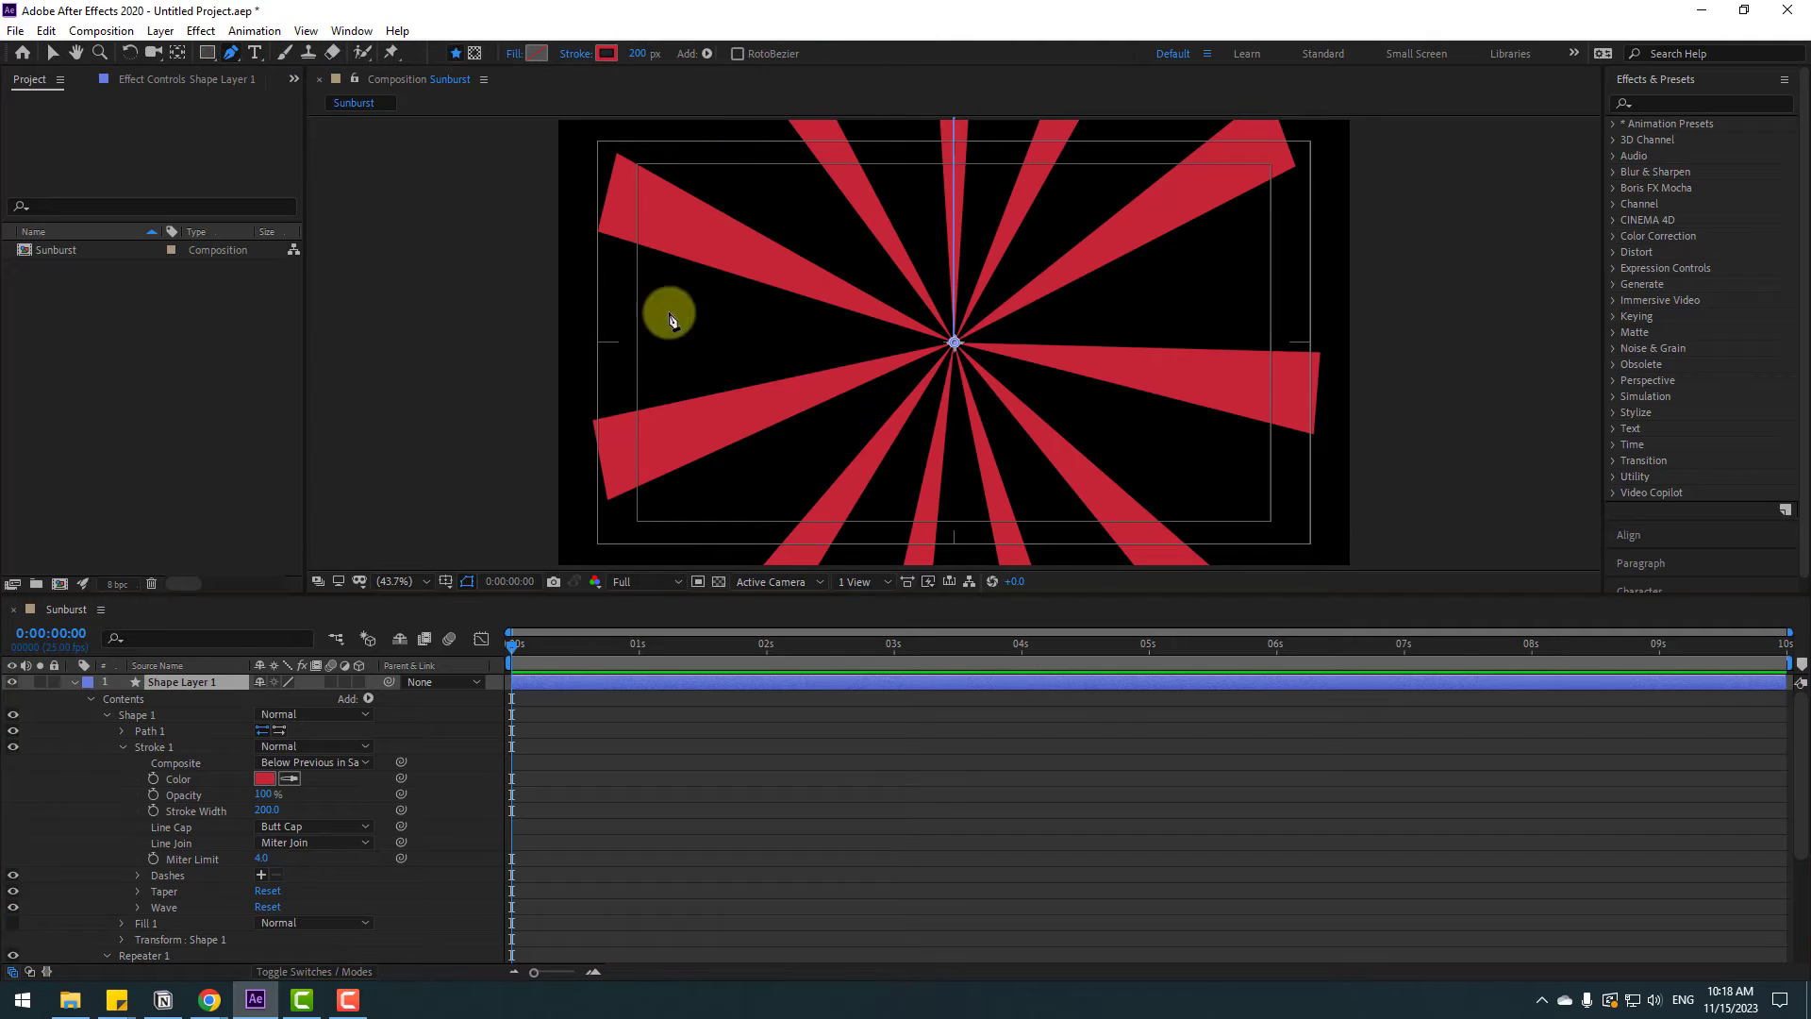
key("comma")
scroll(962, 213, "up", 3)
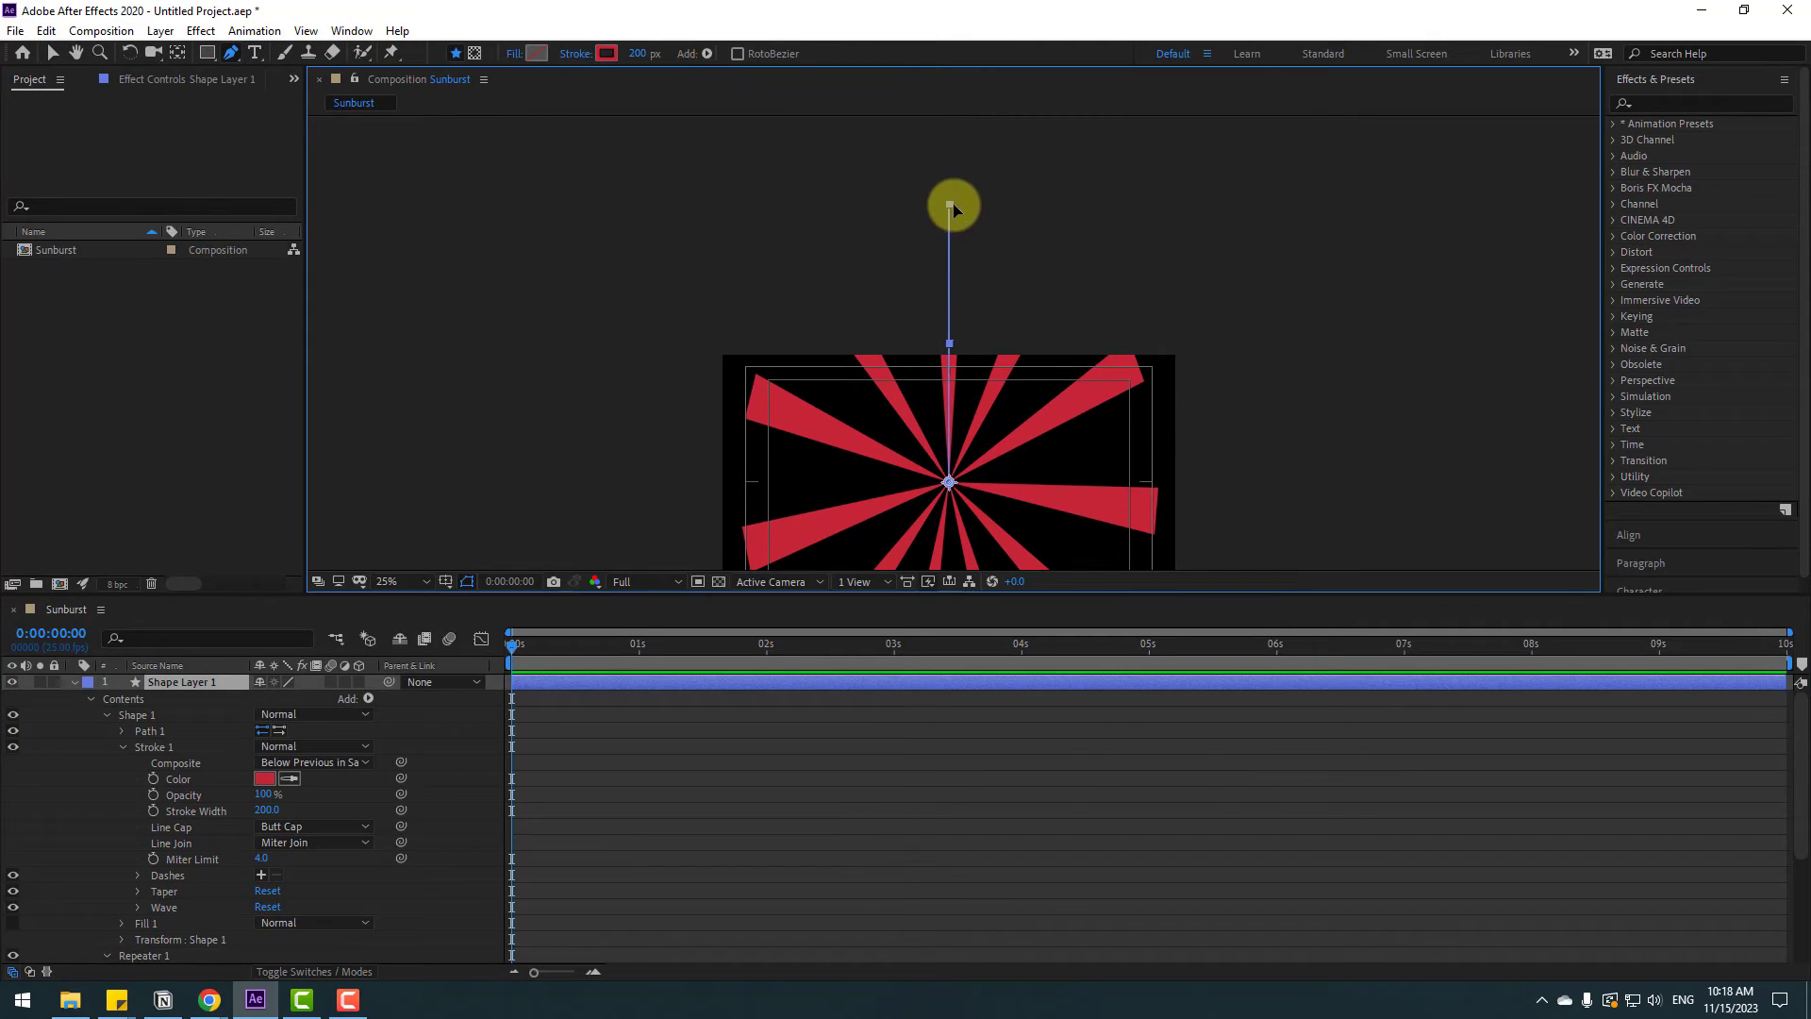
left_click_drag(948, 202, 947, 132)
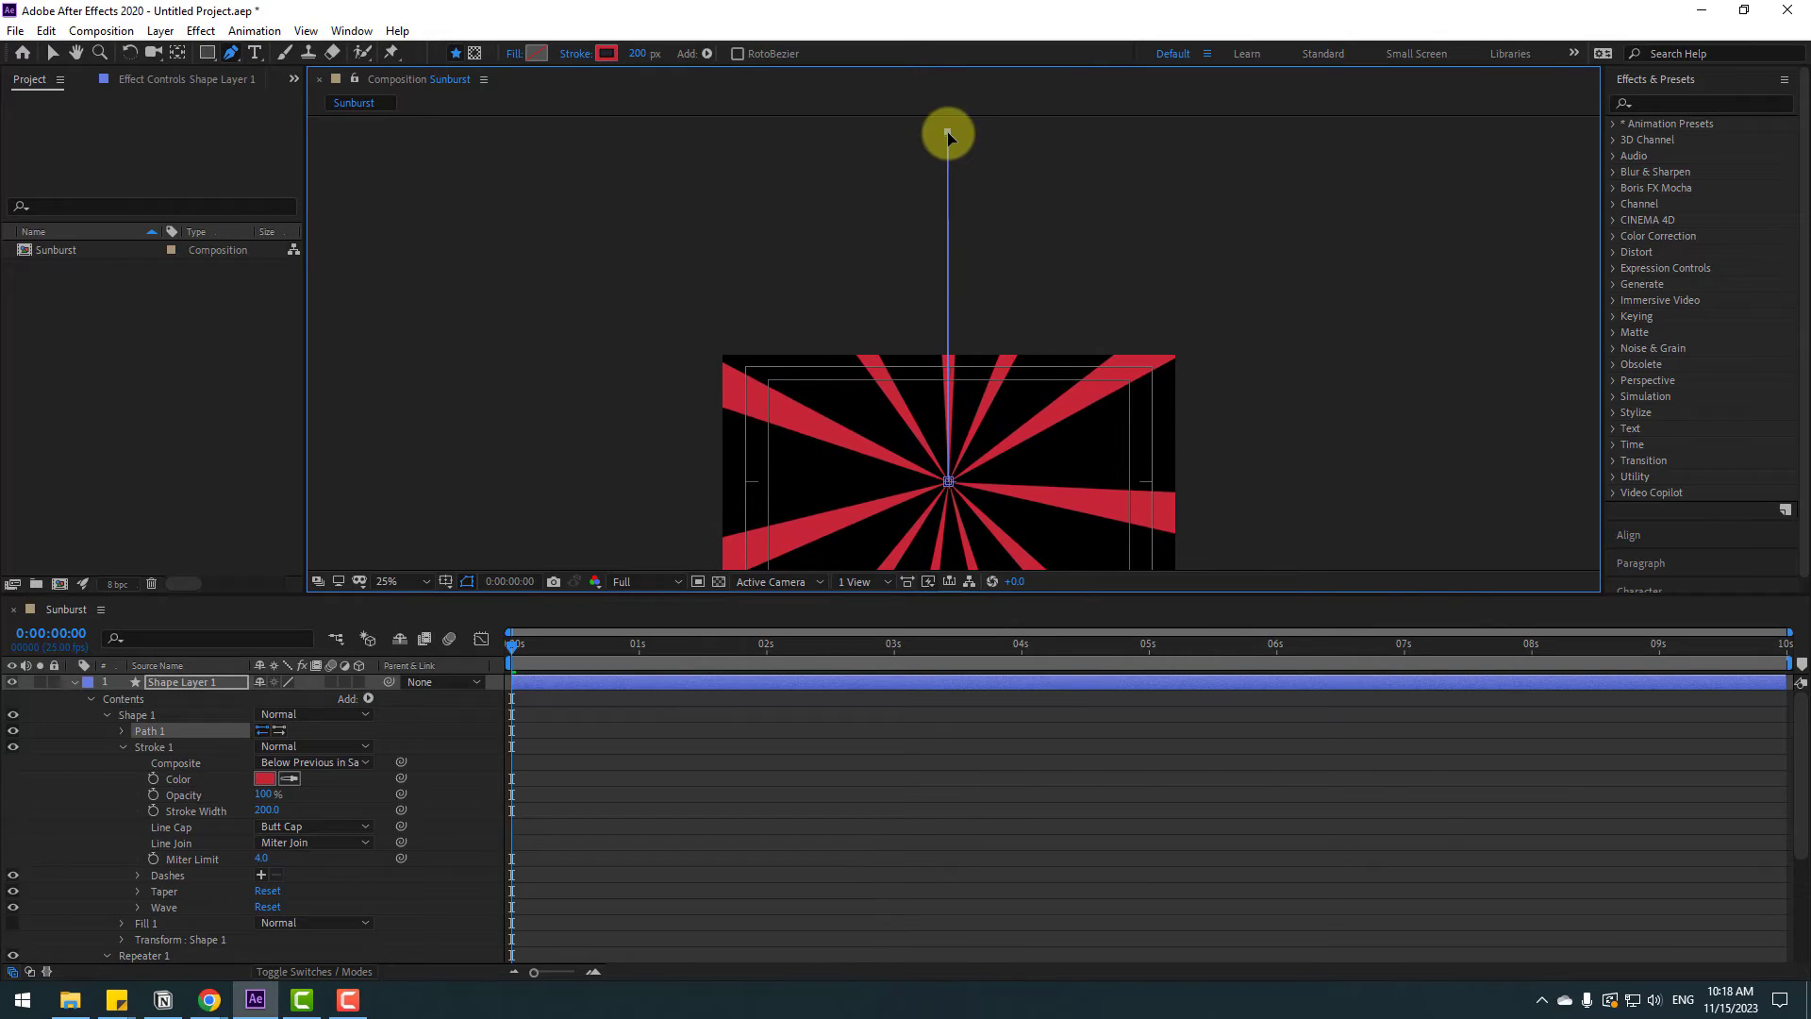
left_click(17, 81)
left_click(52, 53)
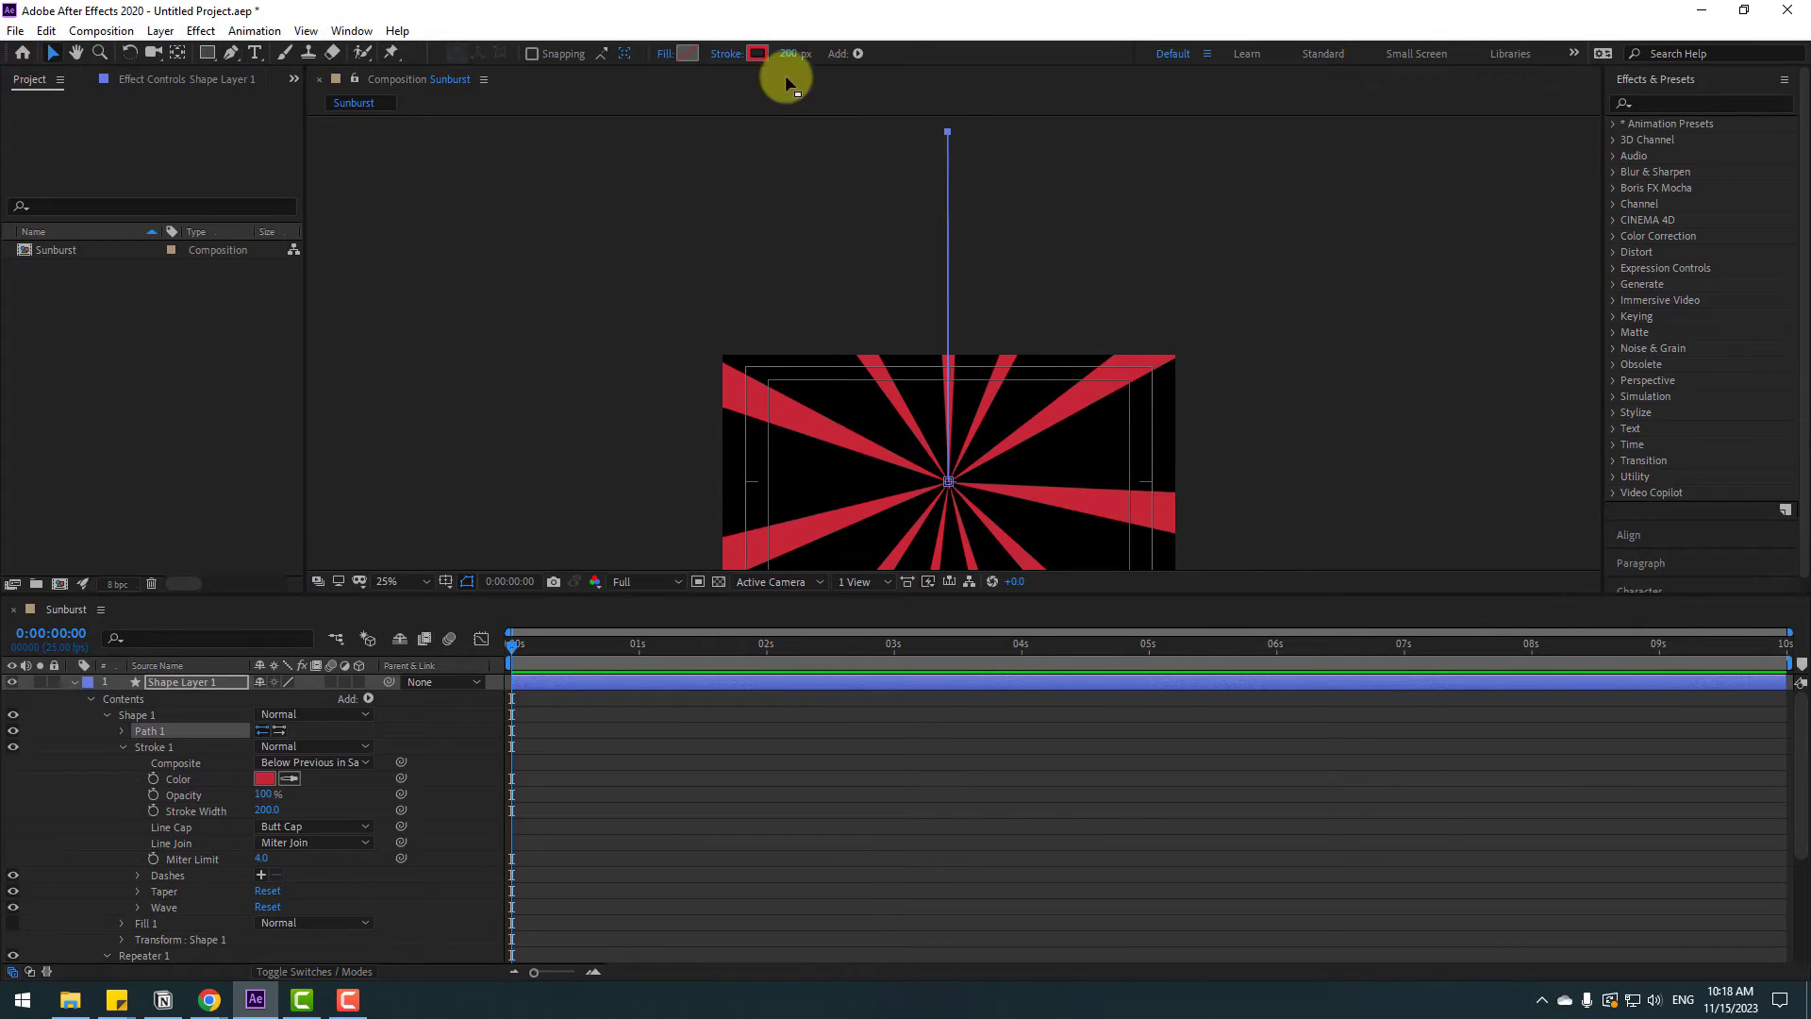
Increase the stroke width to 409 px so the rays fill the frame
left_click_drag(787, 52, 953, 20)
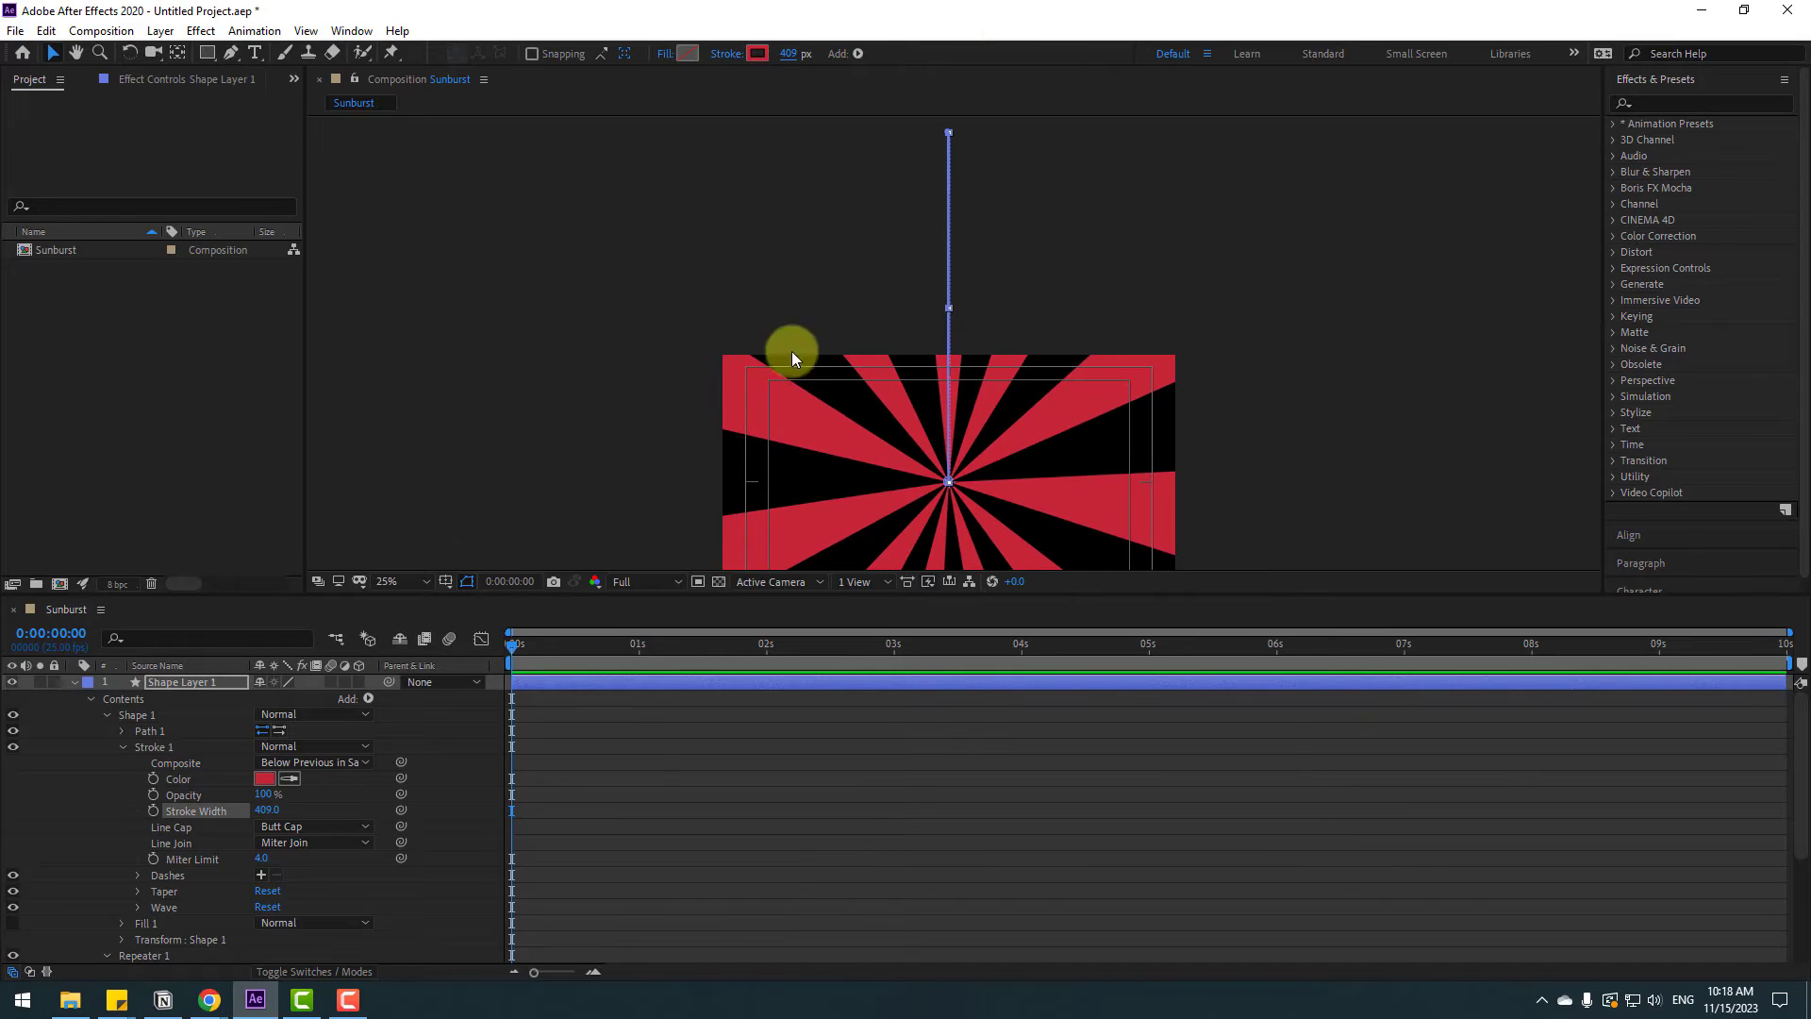
left_click(427, 578)
left_click(415, 621)
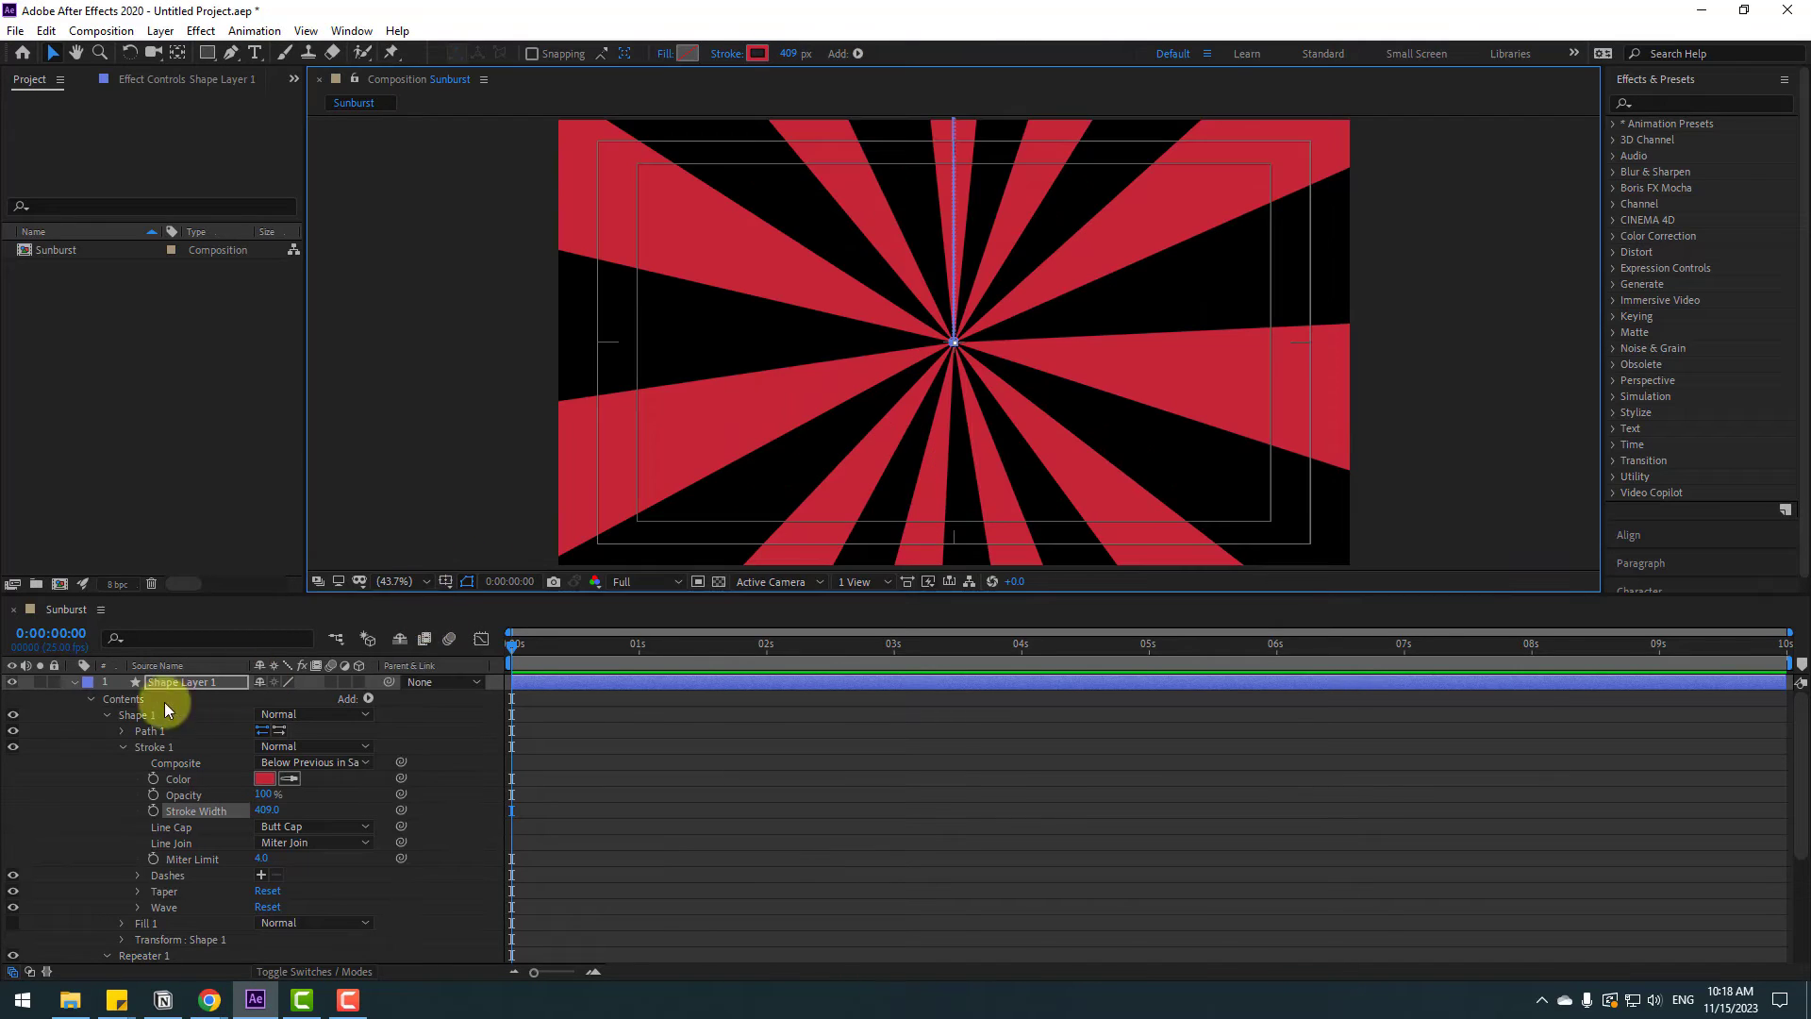
Create a new solid layer named BG
left_click(72, 681)
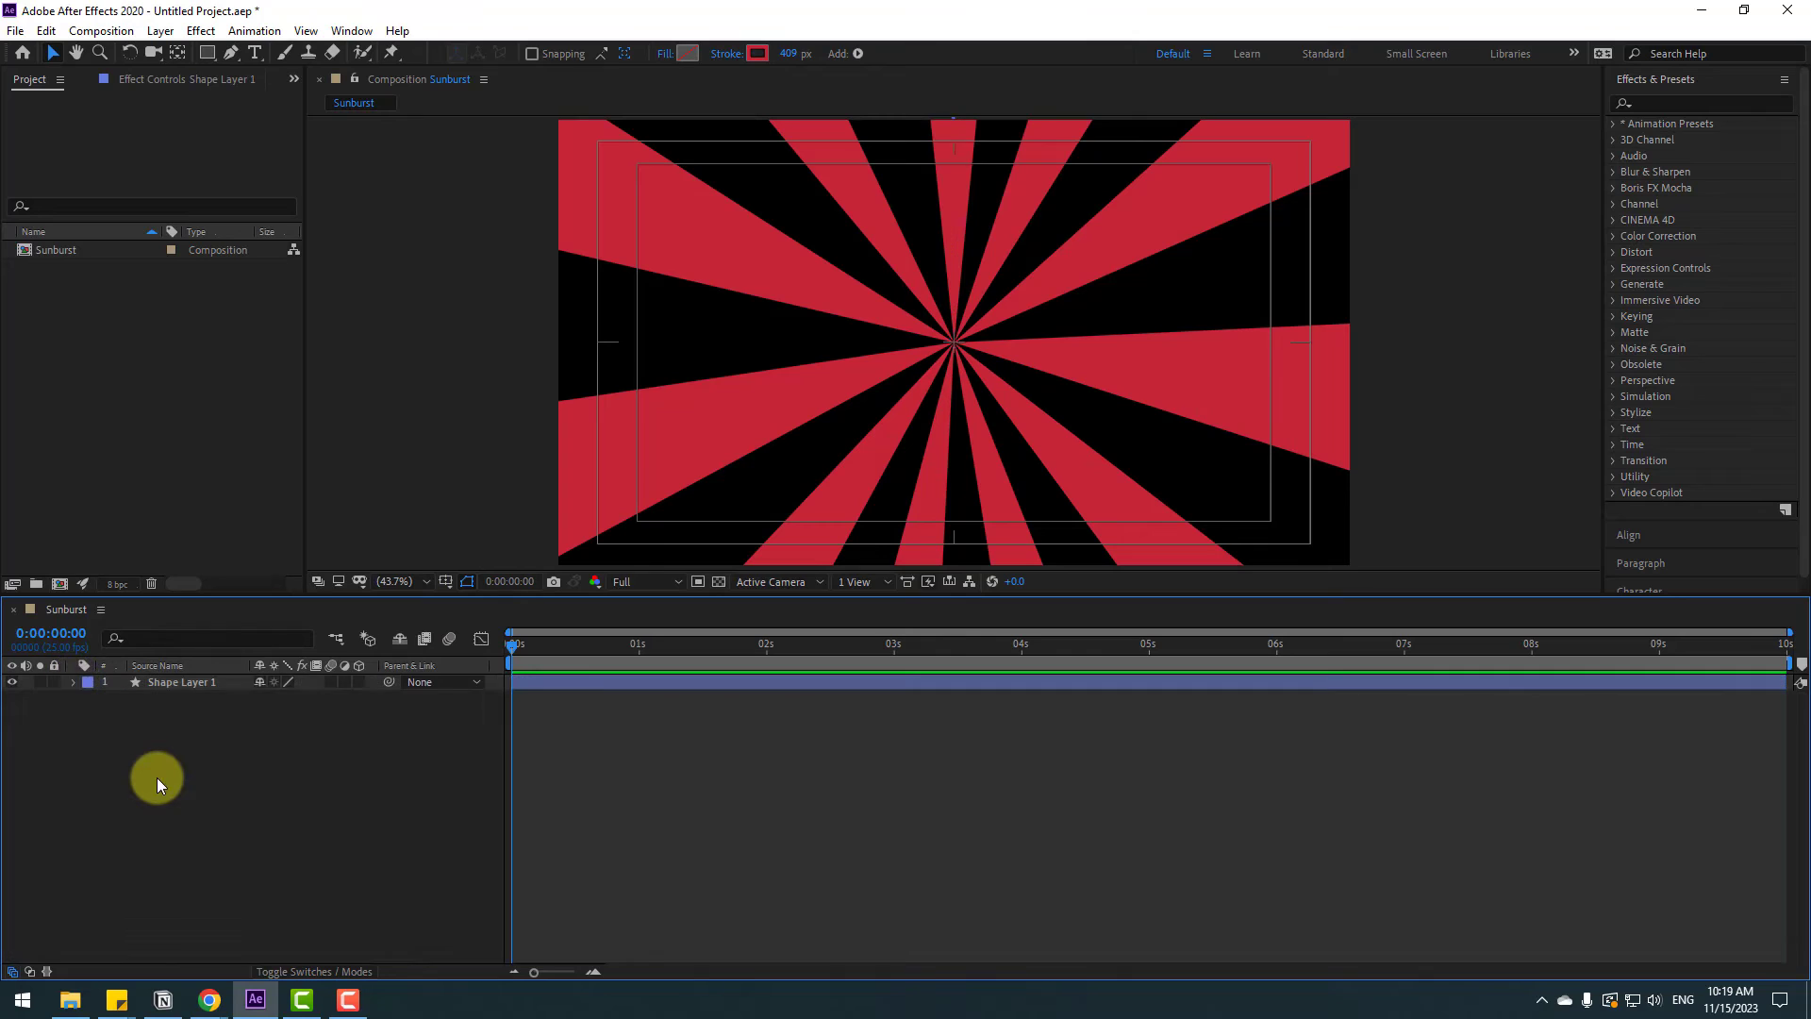
right_click(159, 775)
mouse_move(364, 561)
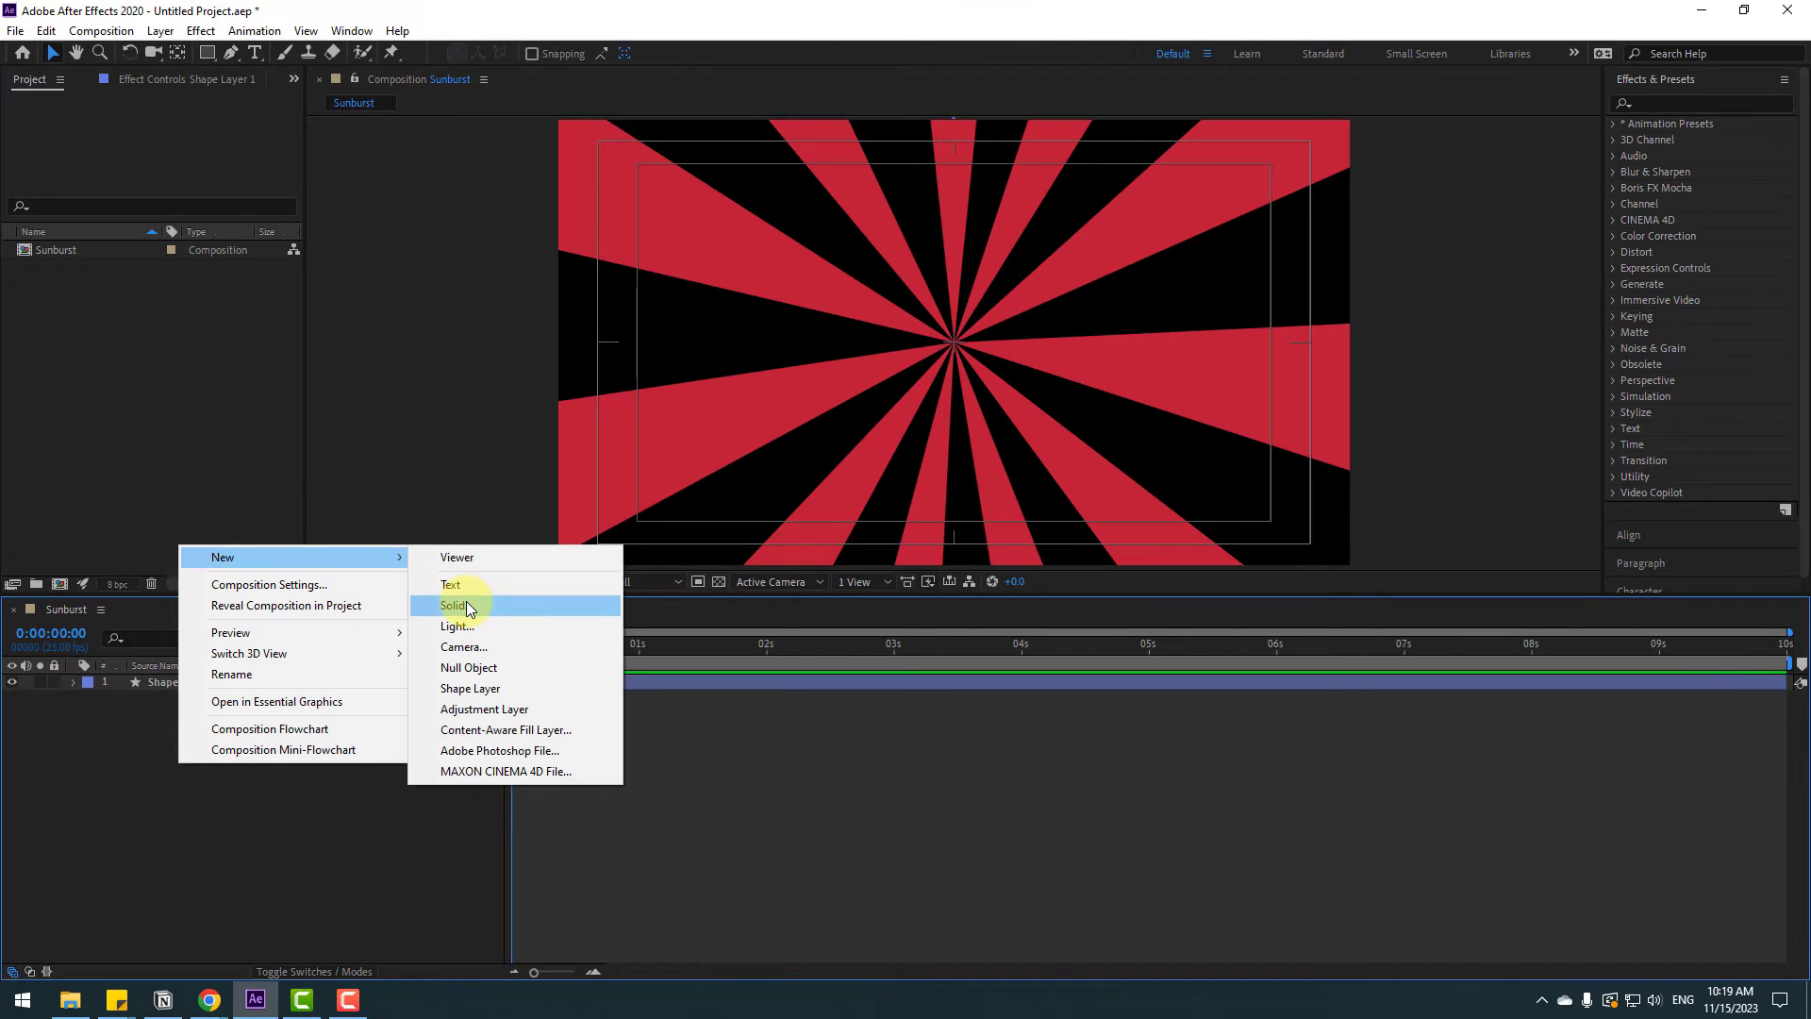
left_click(466, 605)
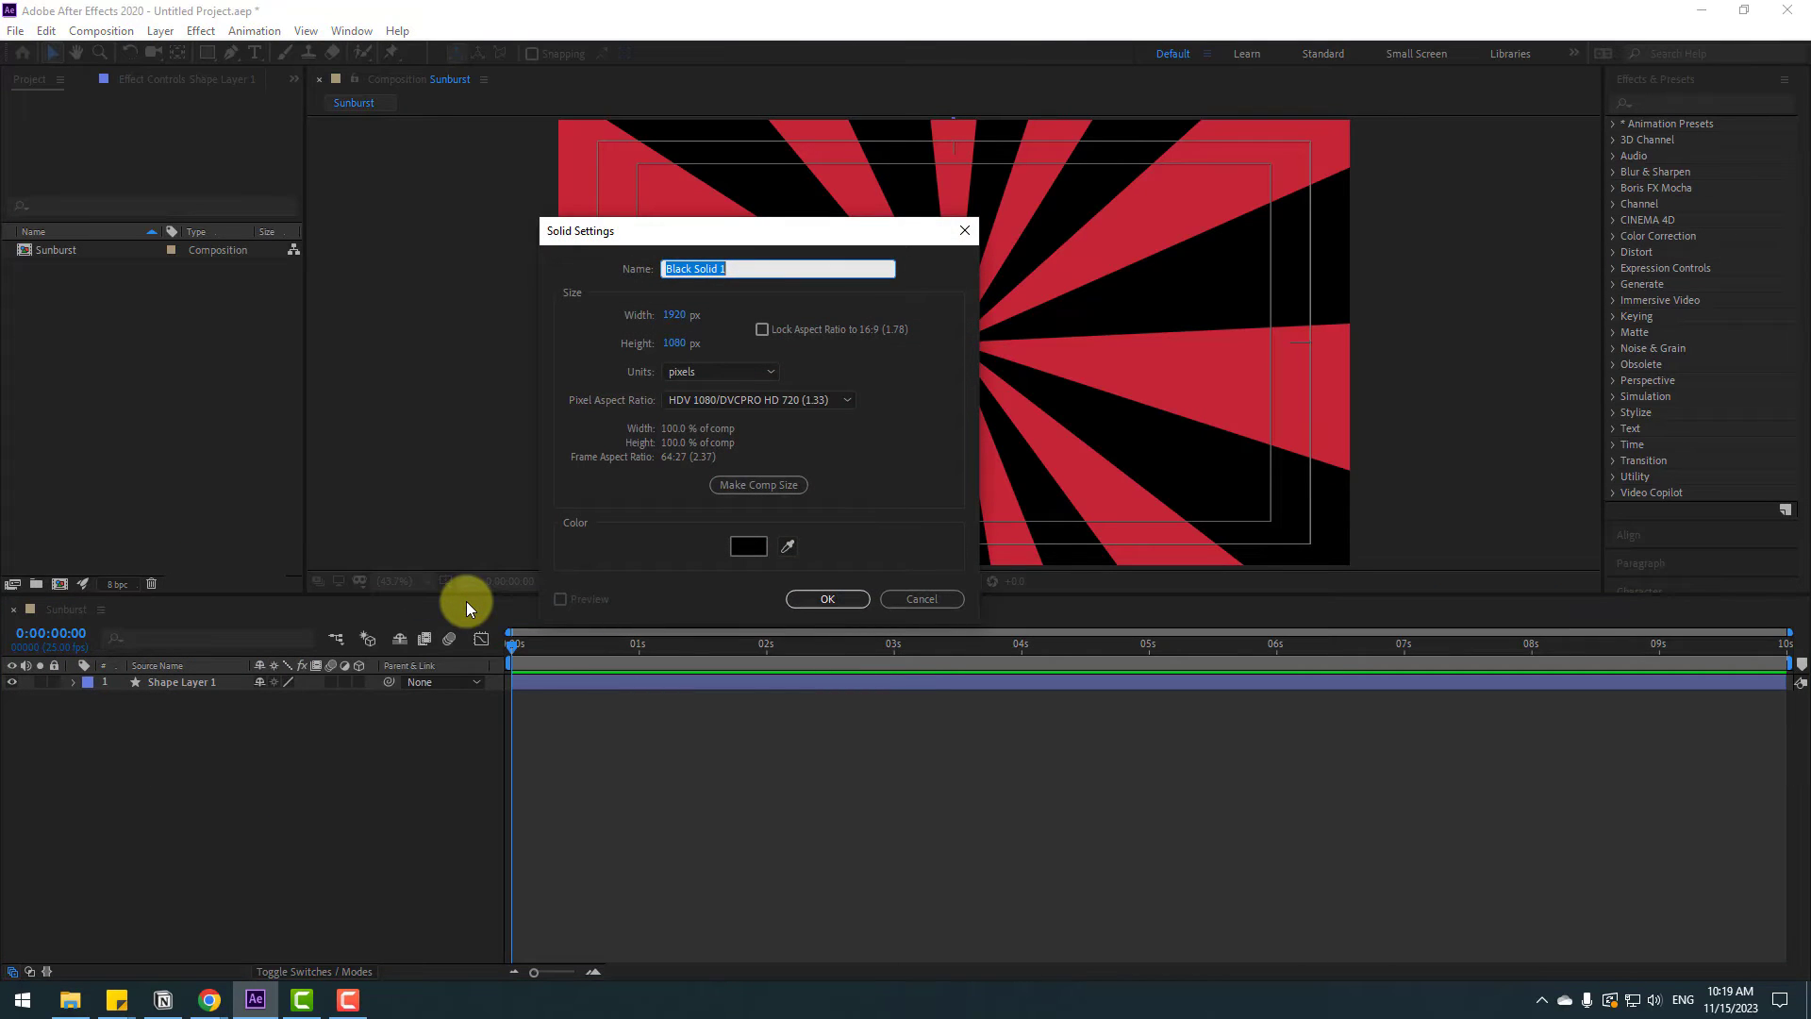
type("BG")
Set the BG solid's colour to pink F76676 and confirm the solid
left_click(738, 551)
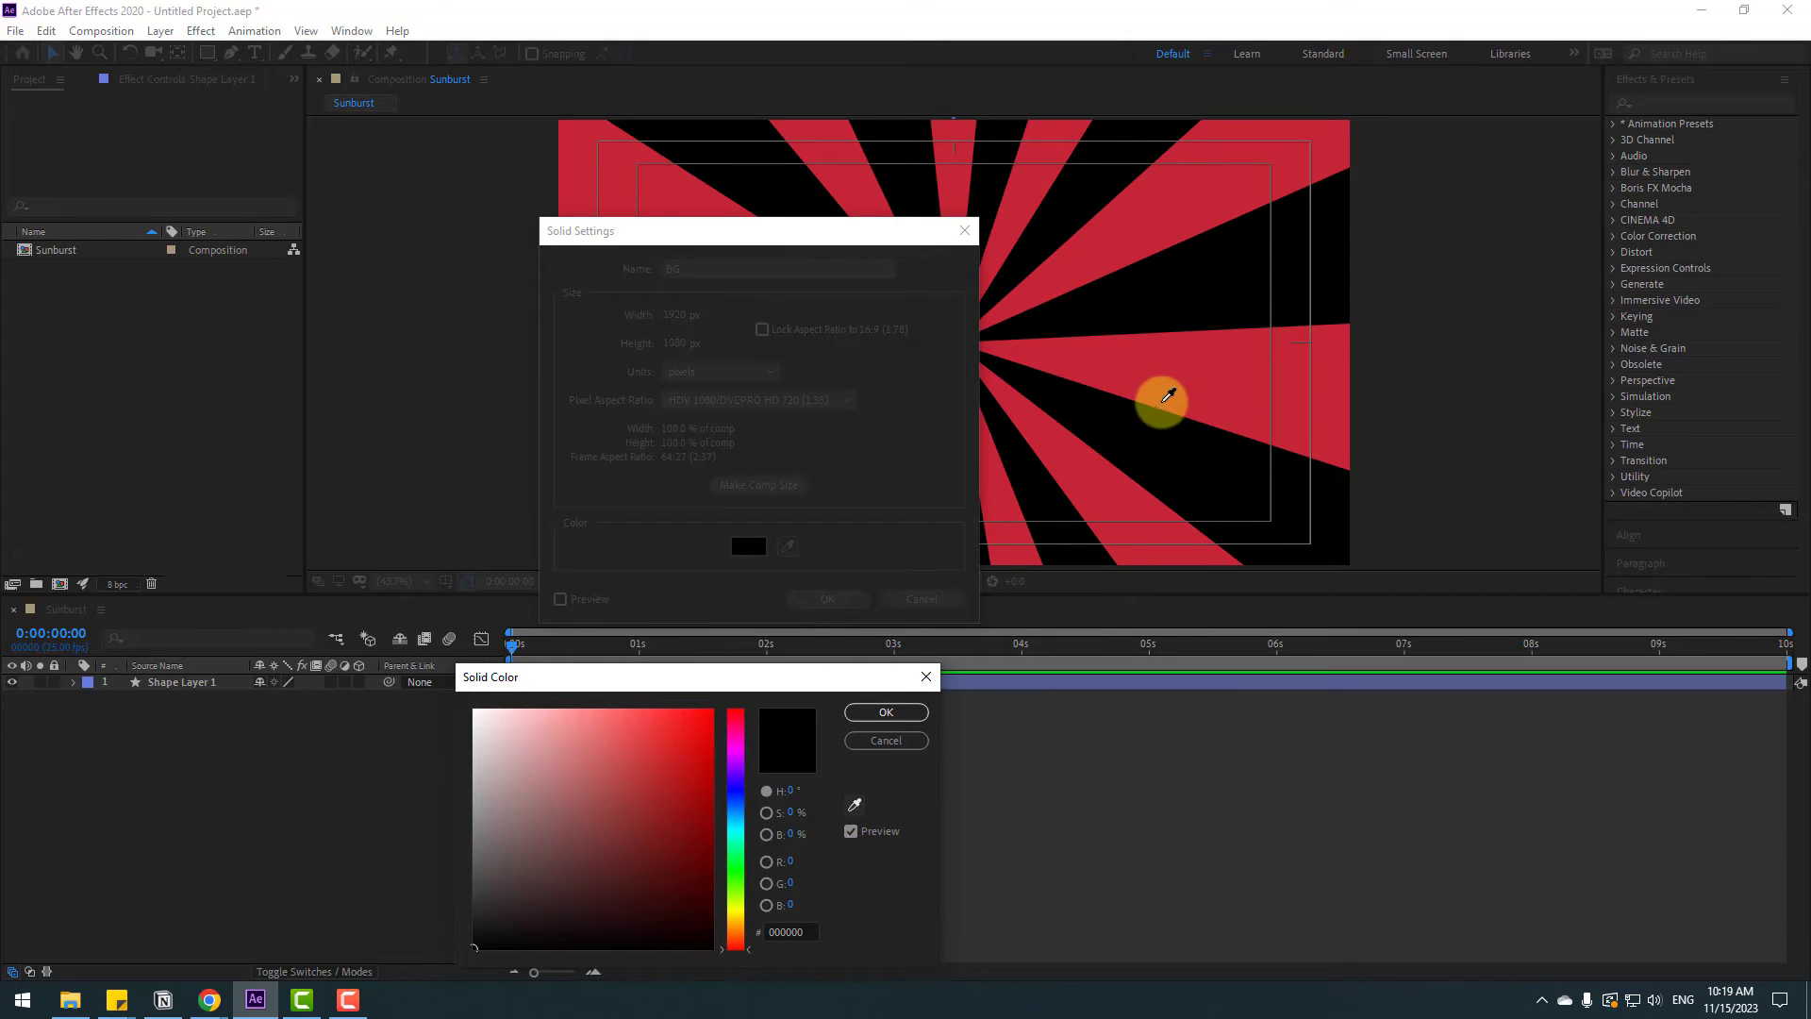
left_click(1168, 384)
left_click_drag(668, 762, 614, 716)
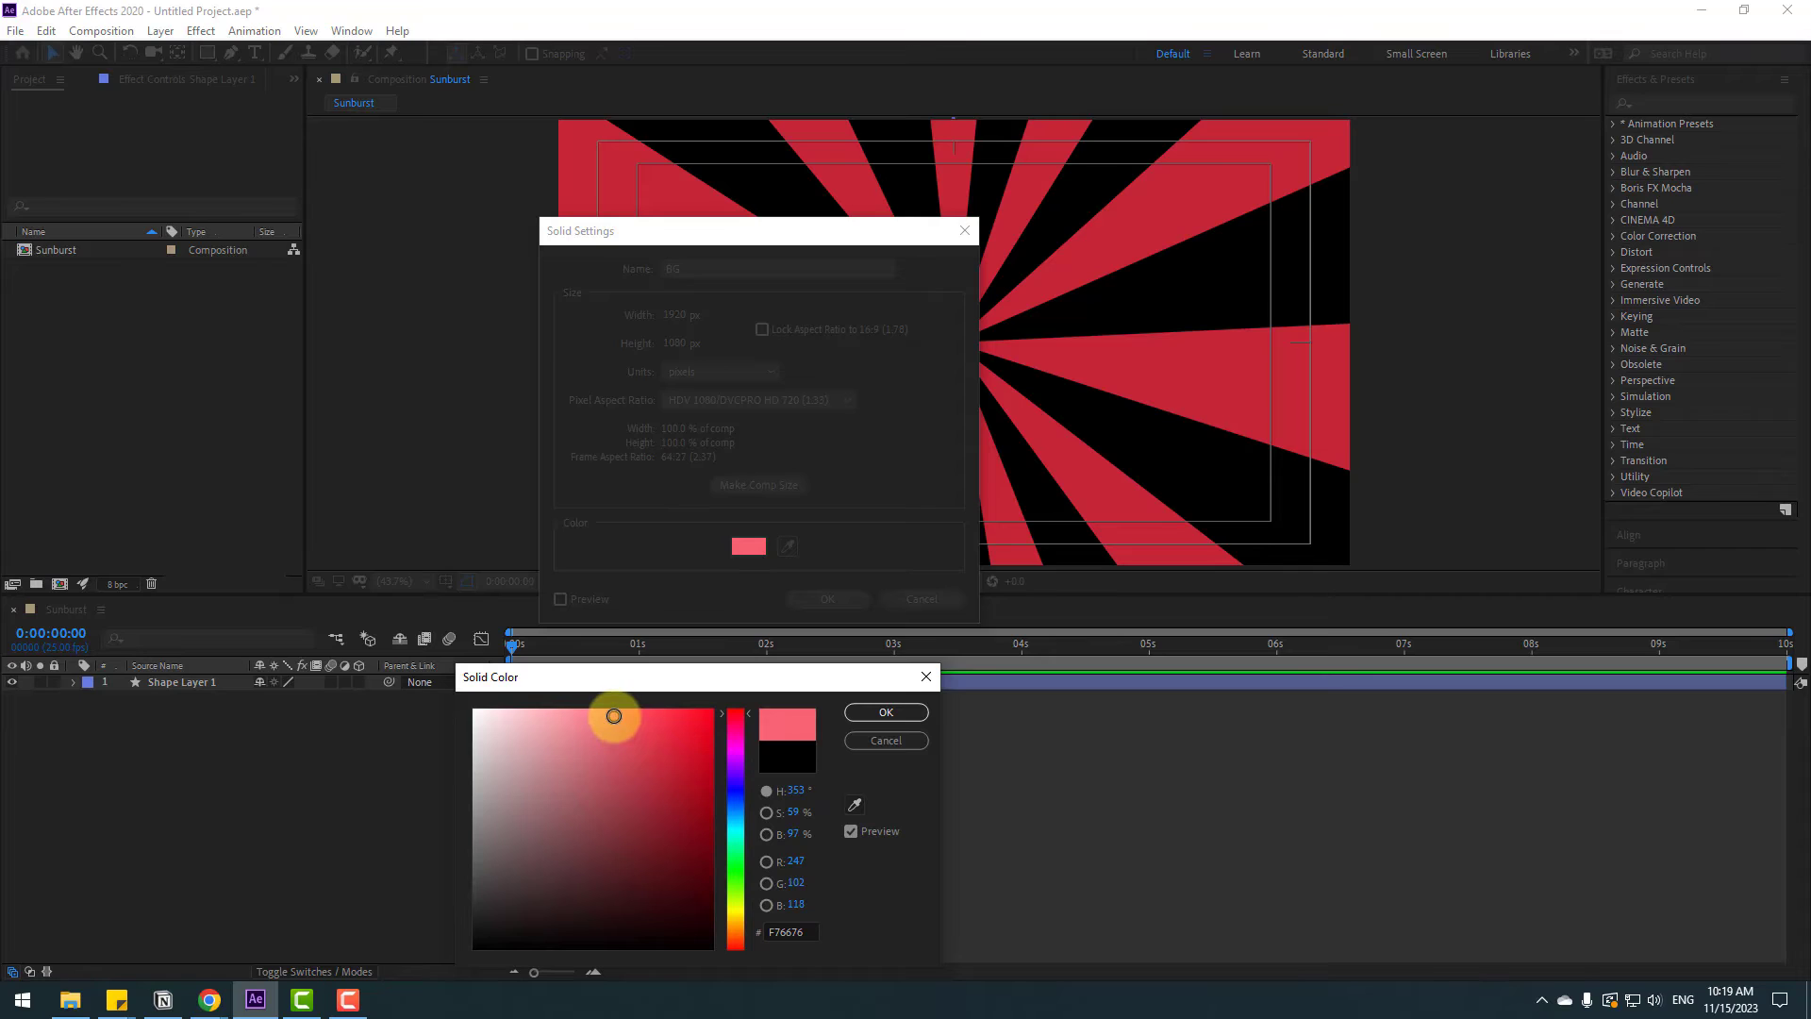
left_click(860, 716)
left_click(817, 604)
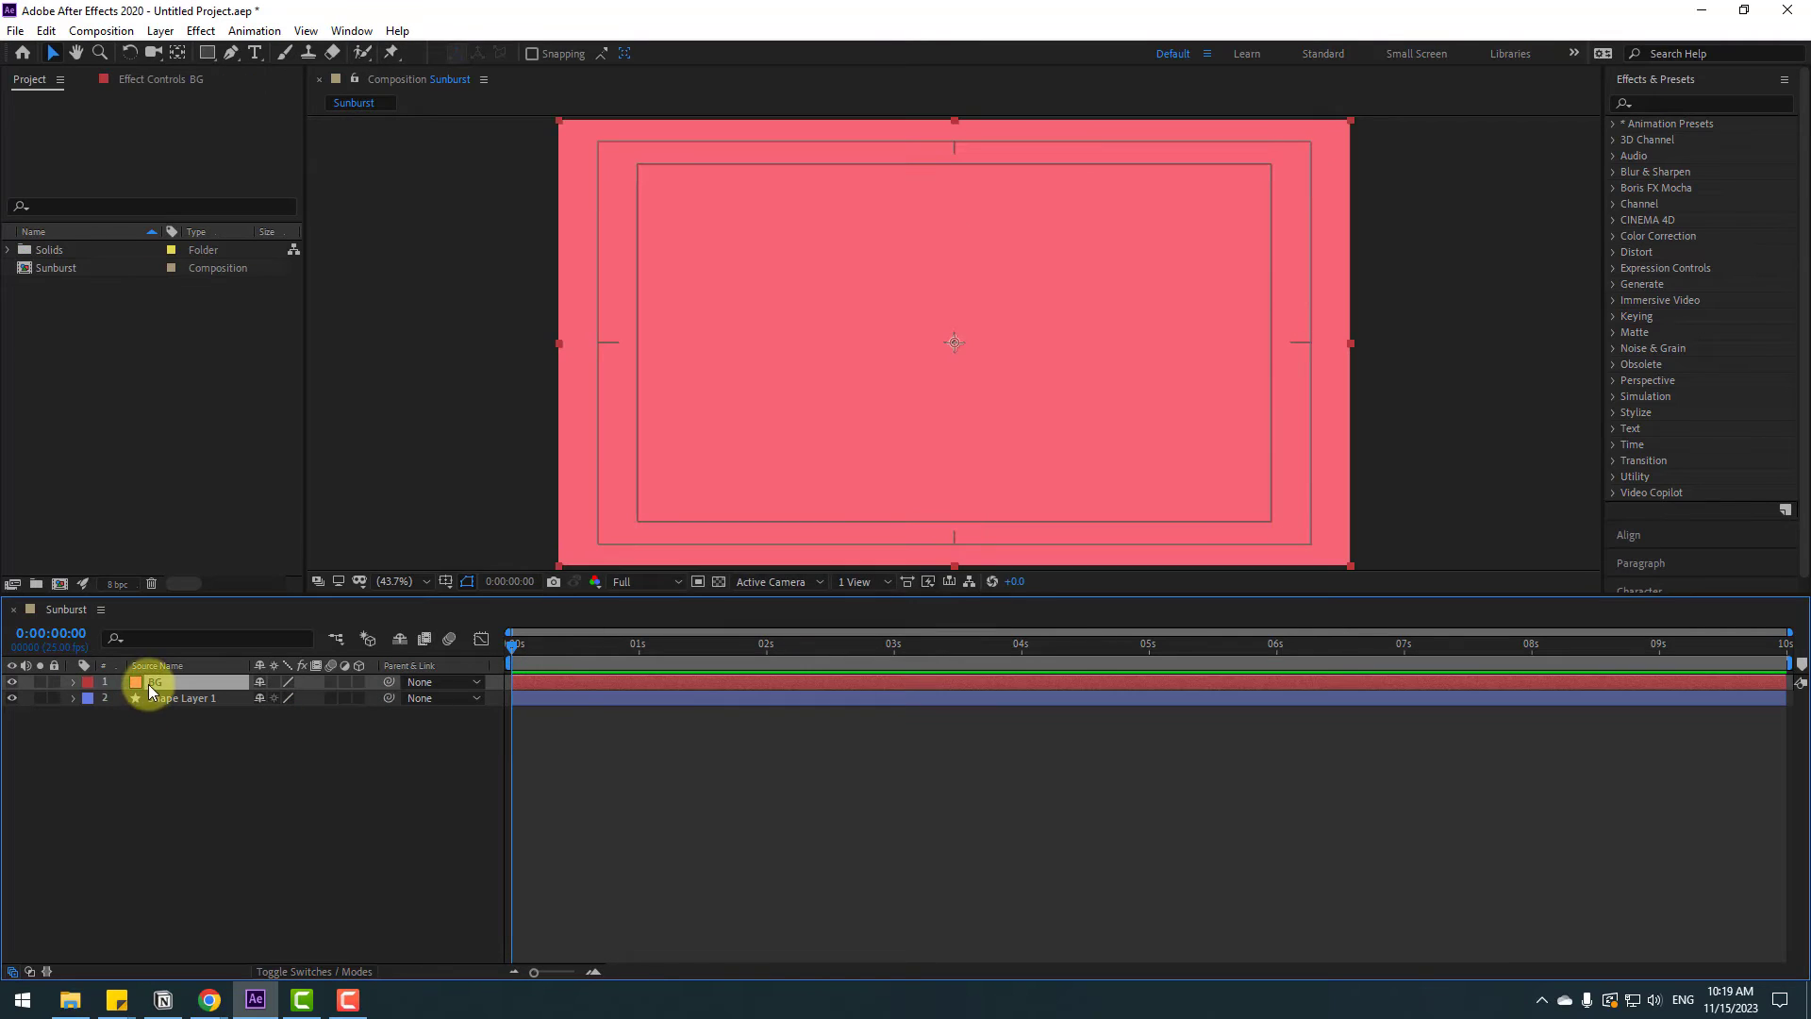
Move the BG layer beneath the shape layer and apply the Fill effect to it
left_click_drag(143, 684, 188, 725)
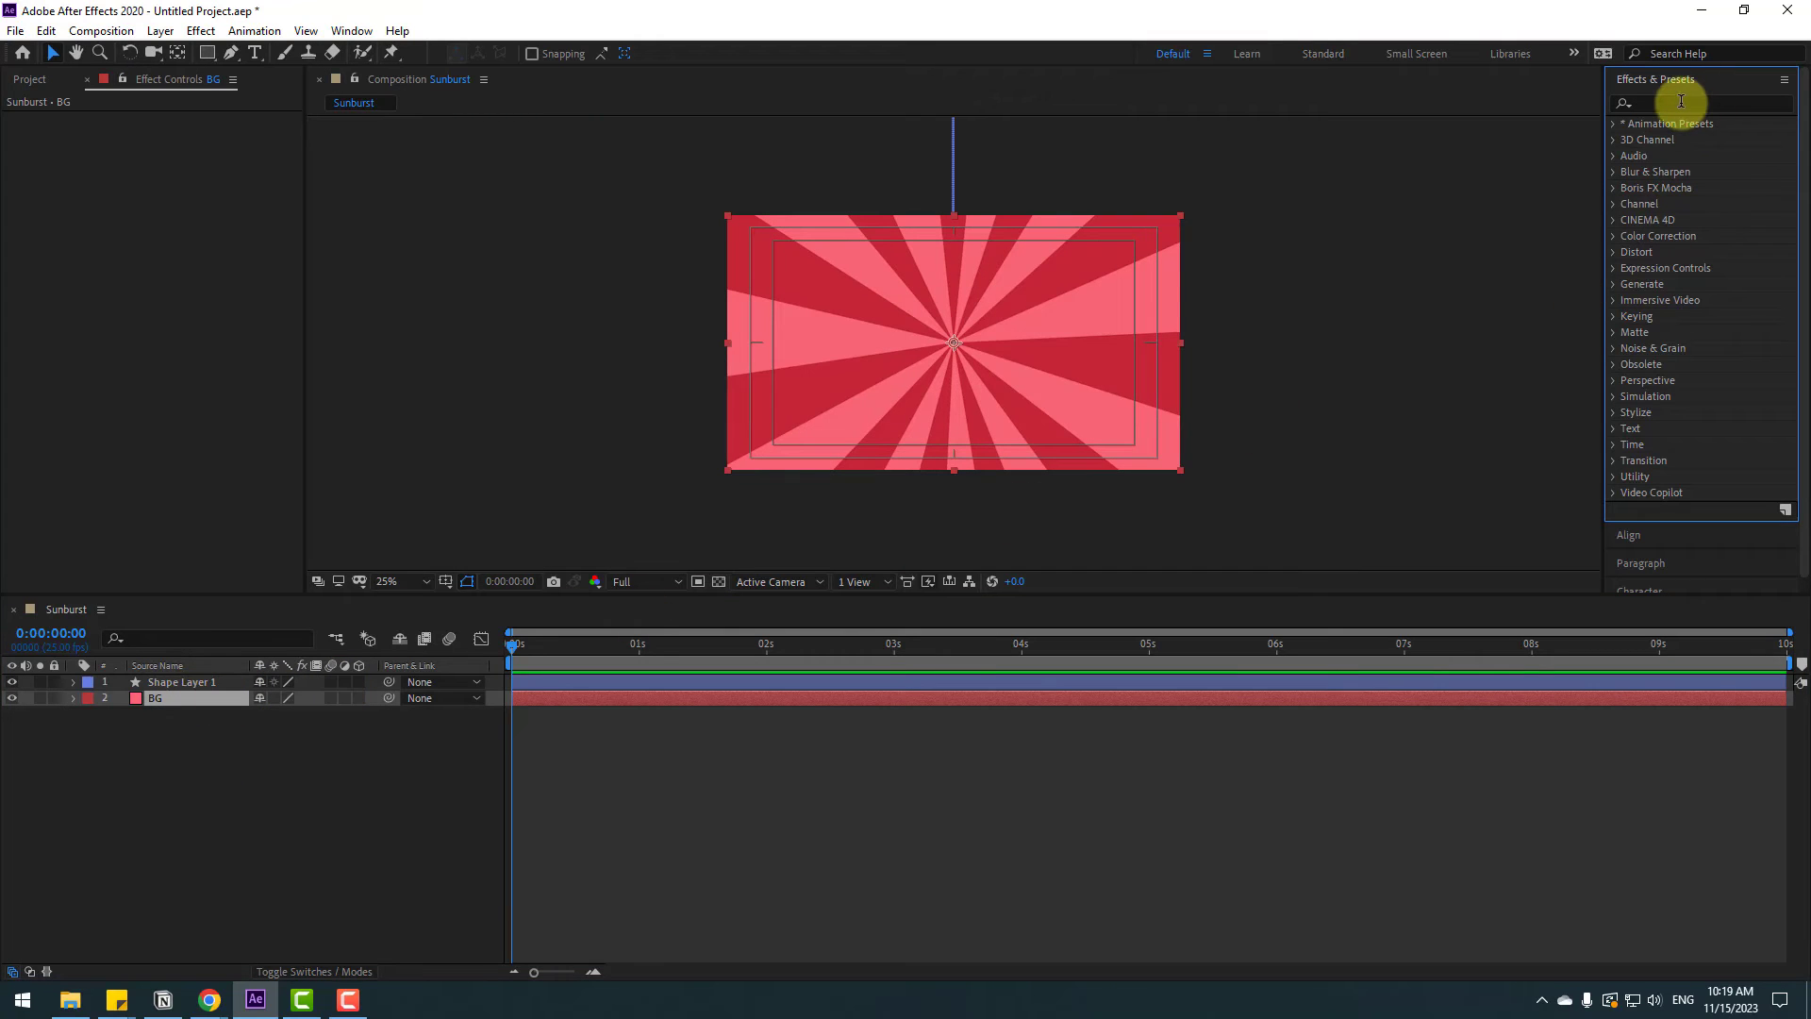
left_click(1681, 101)
type("fill")
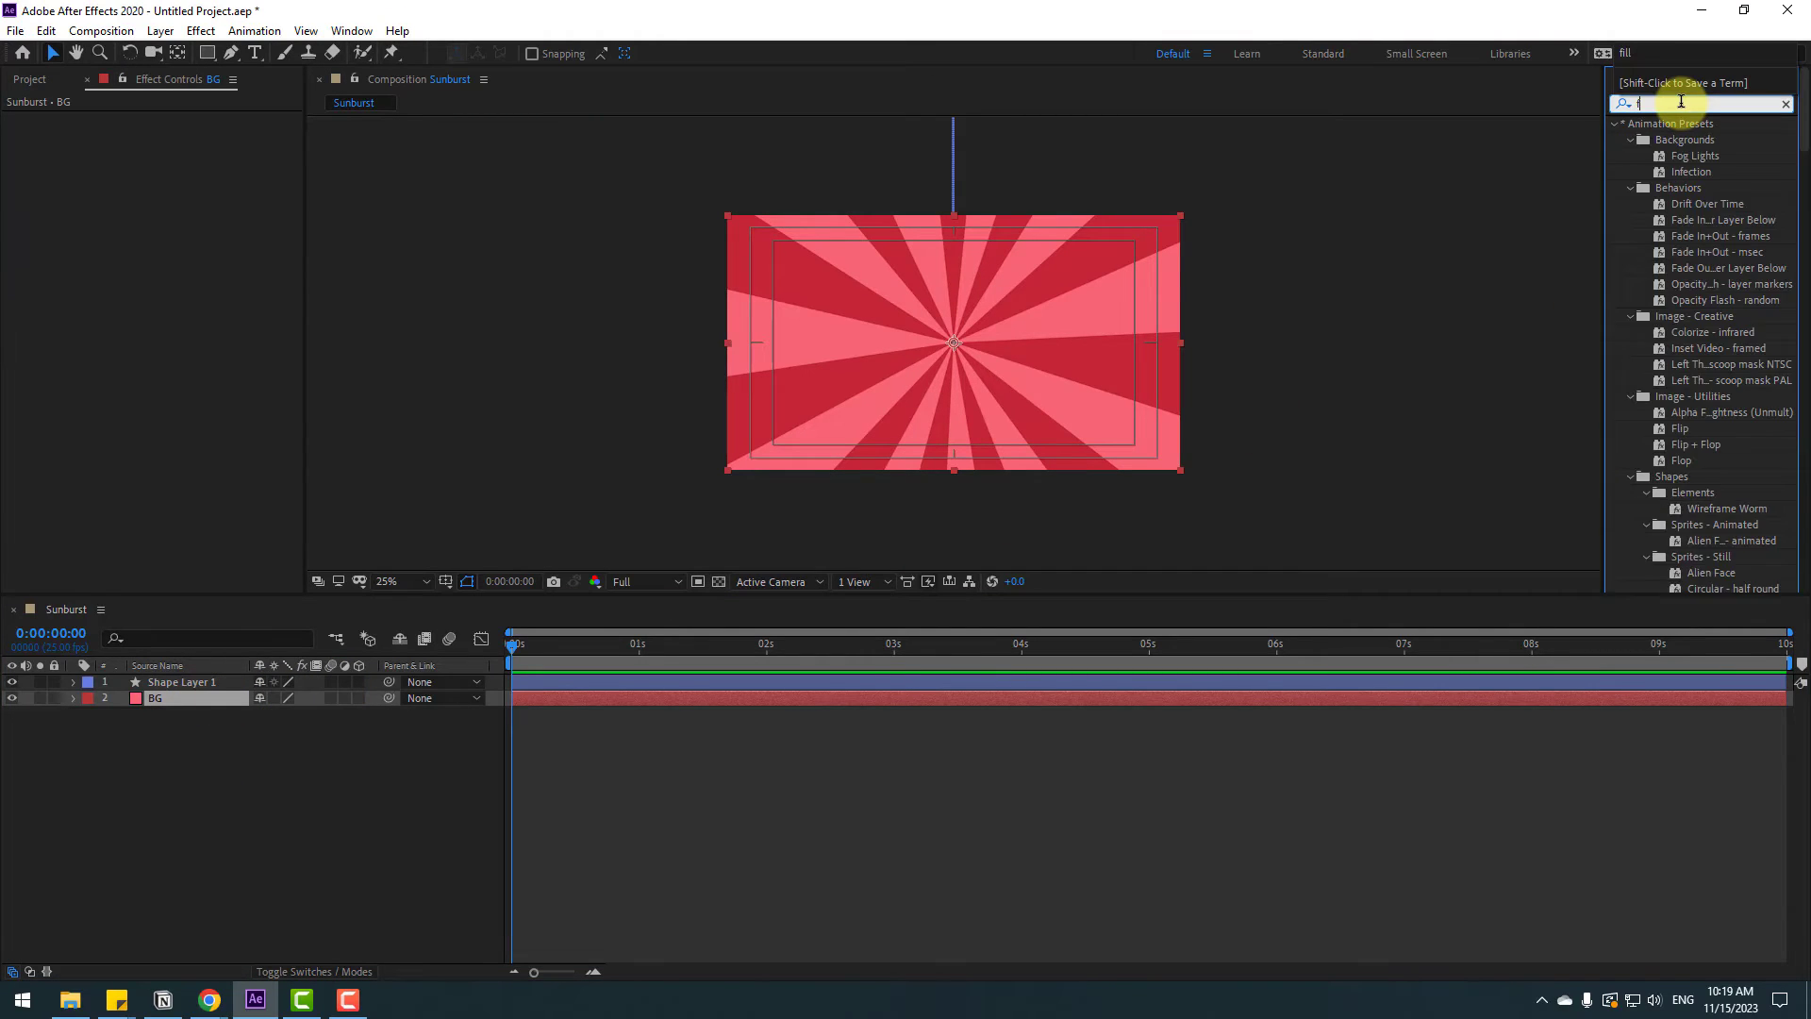
left_click_drag(1681, 220, 164, 699)
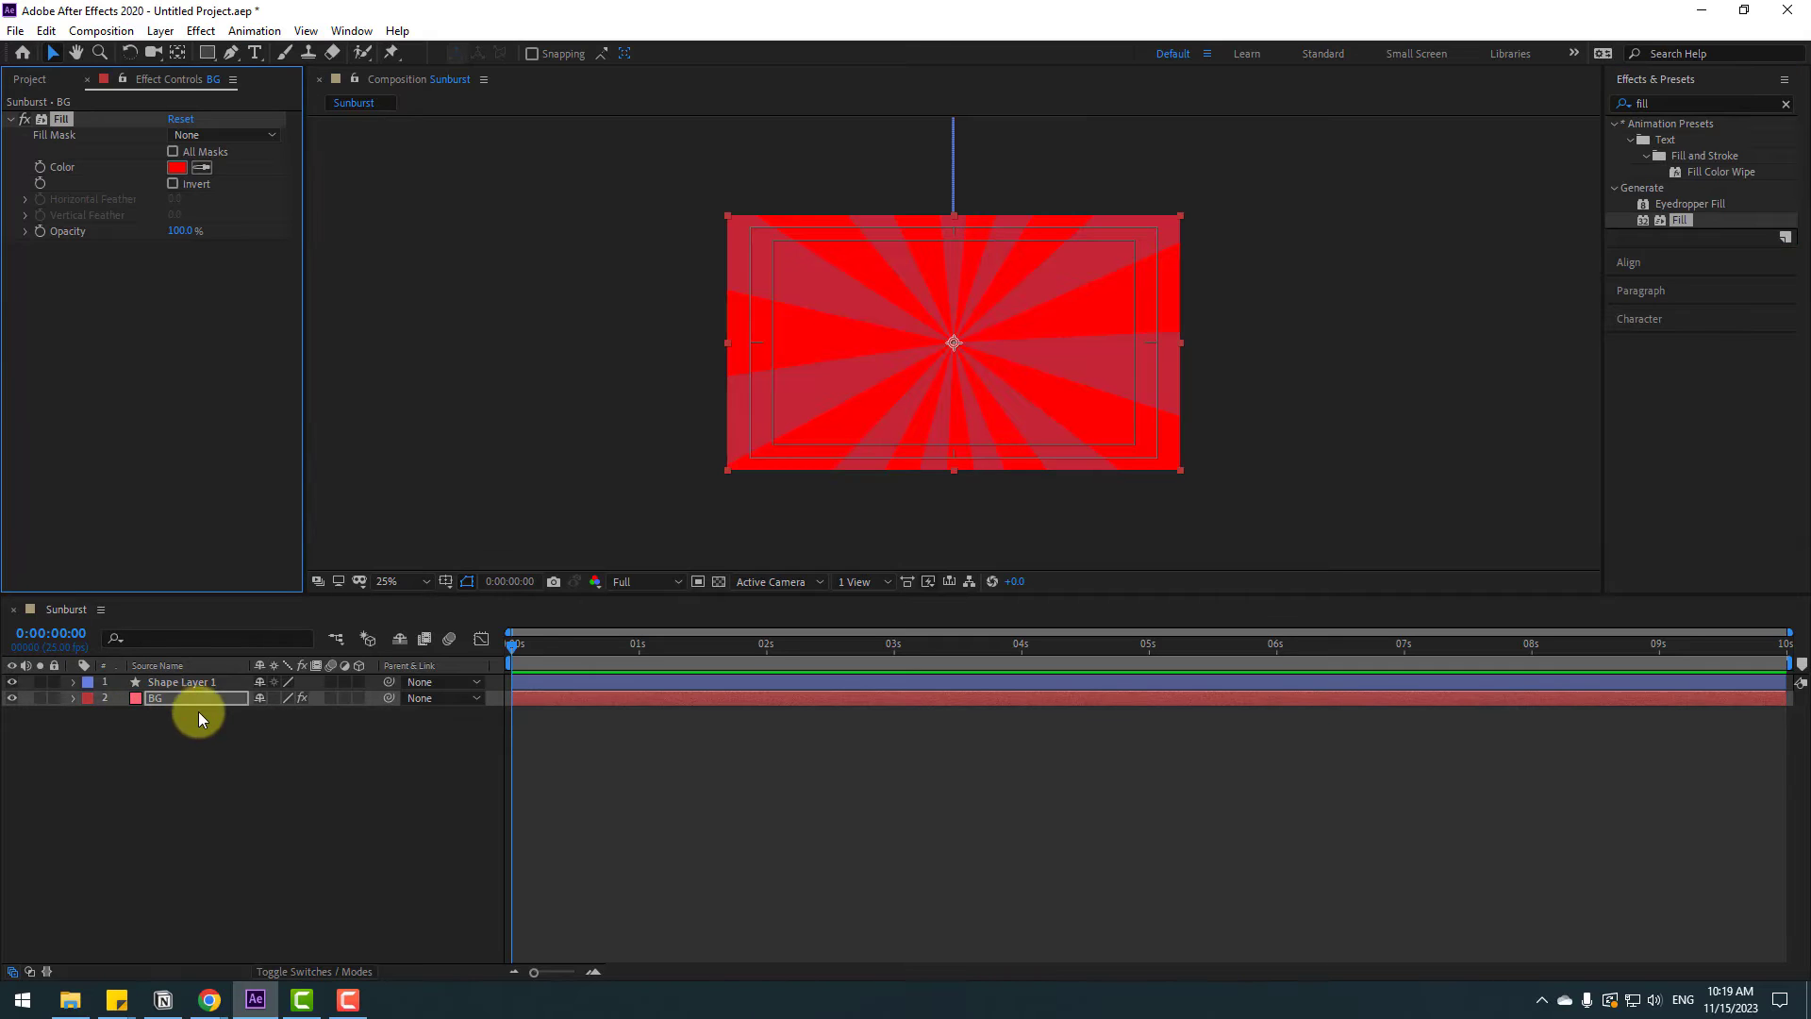
Set the Fill effect's colour to a lighter pink shade
key("period")
left_click(176, 168)
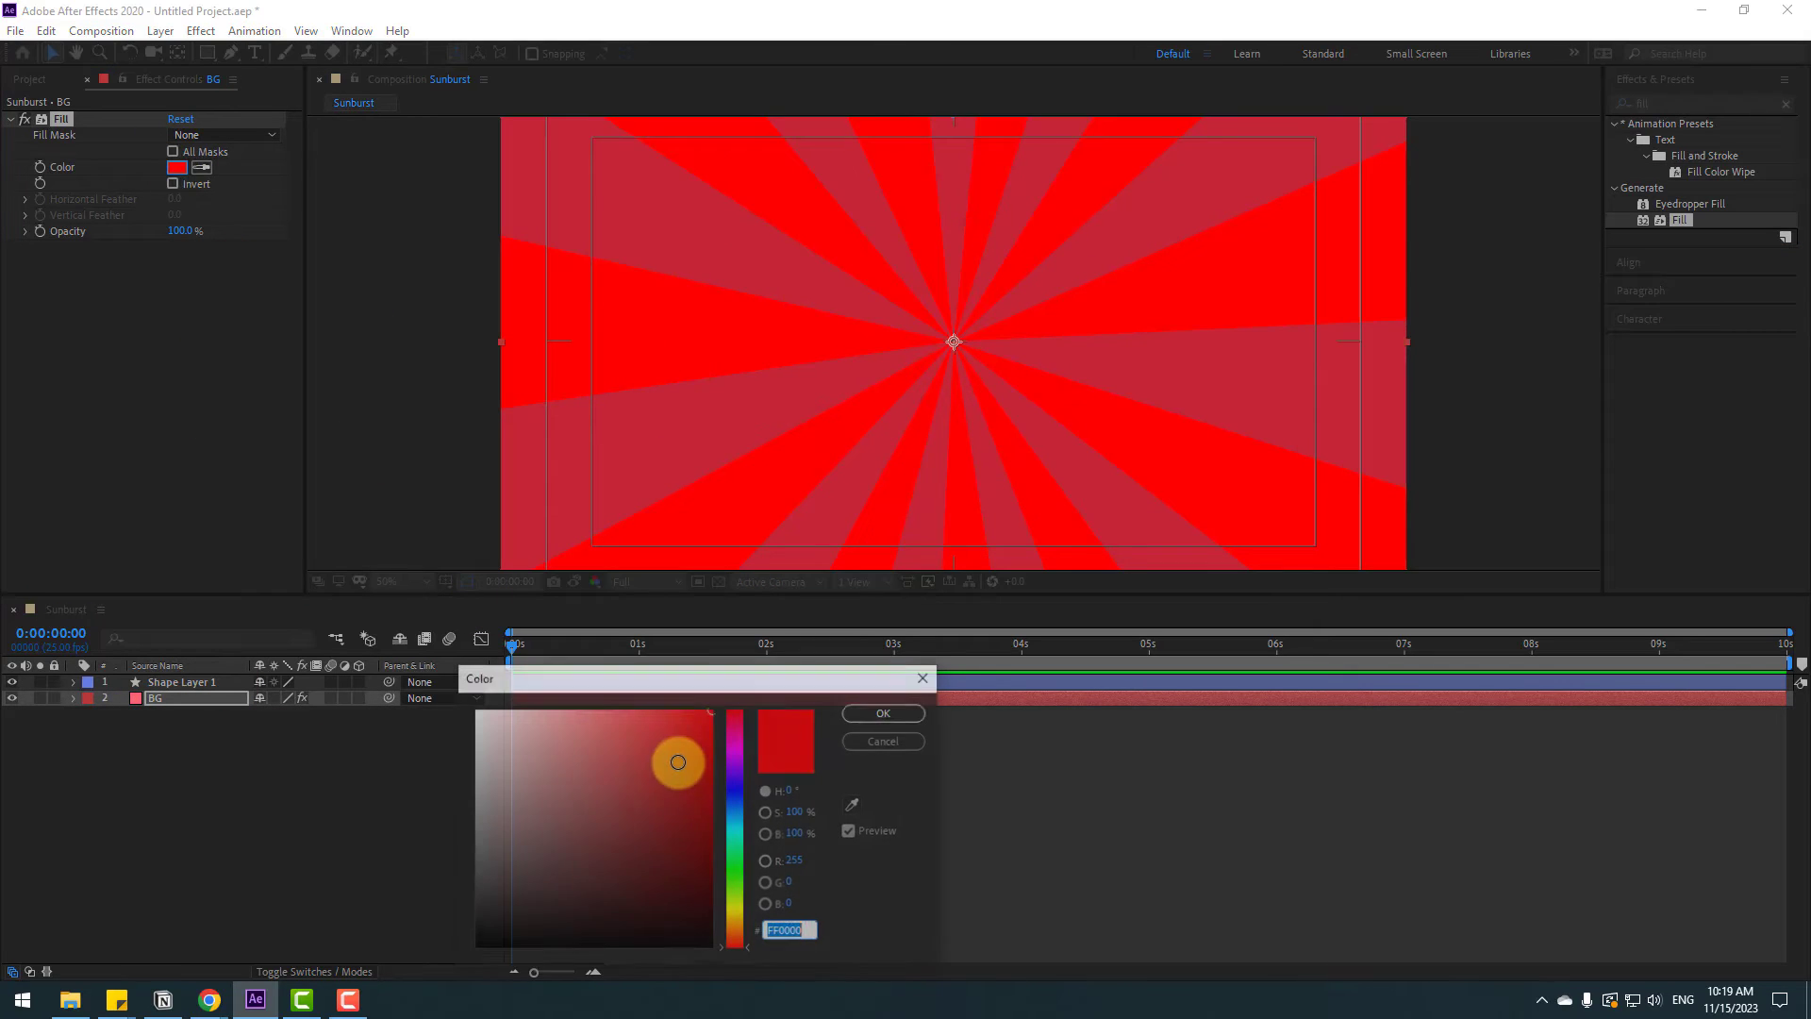
mouse_move(670, 768)
left_mouse_down()
mouse_move(586, 735)
mouse_move(604, 721)
mouse_move(583, 728)
mouse_move(617, 723)
left_mouse_up()
left_click(862, 718)
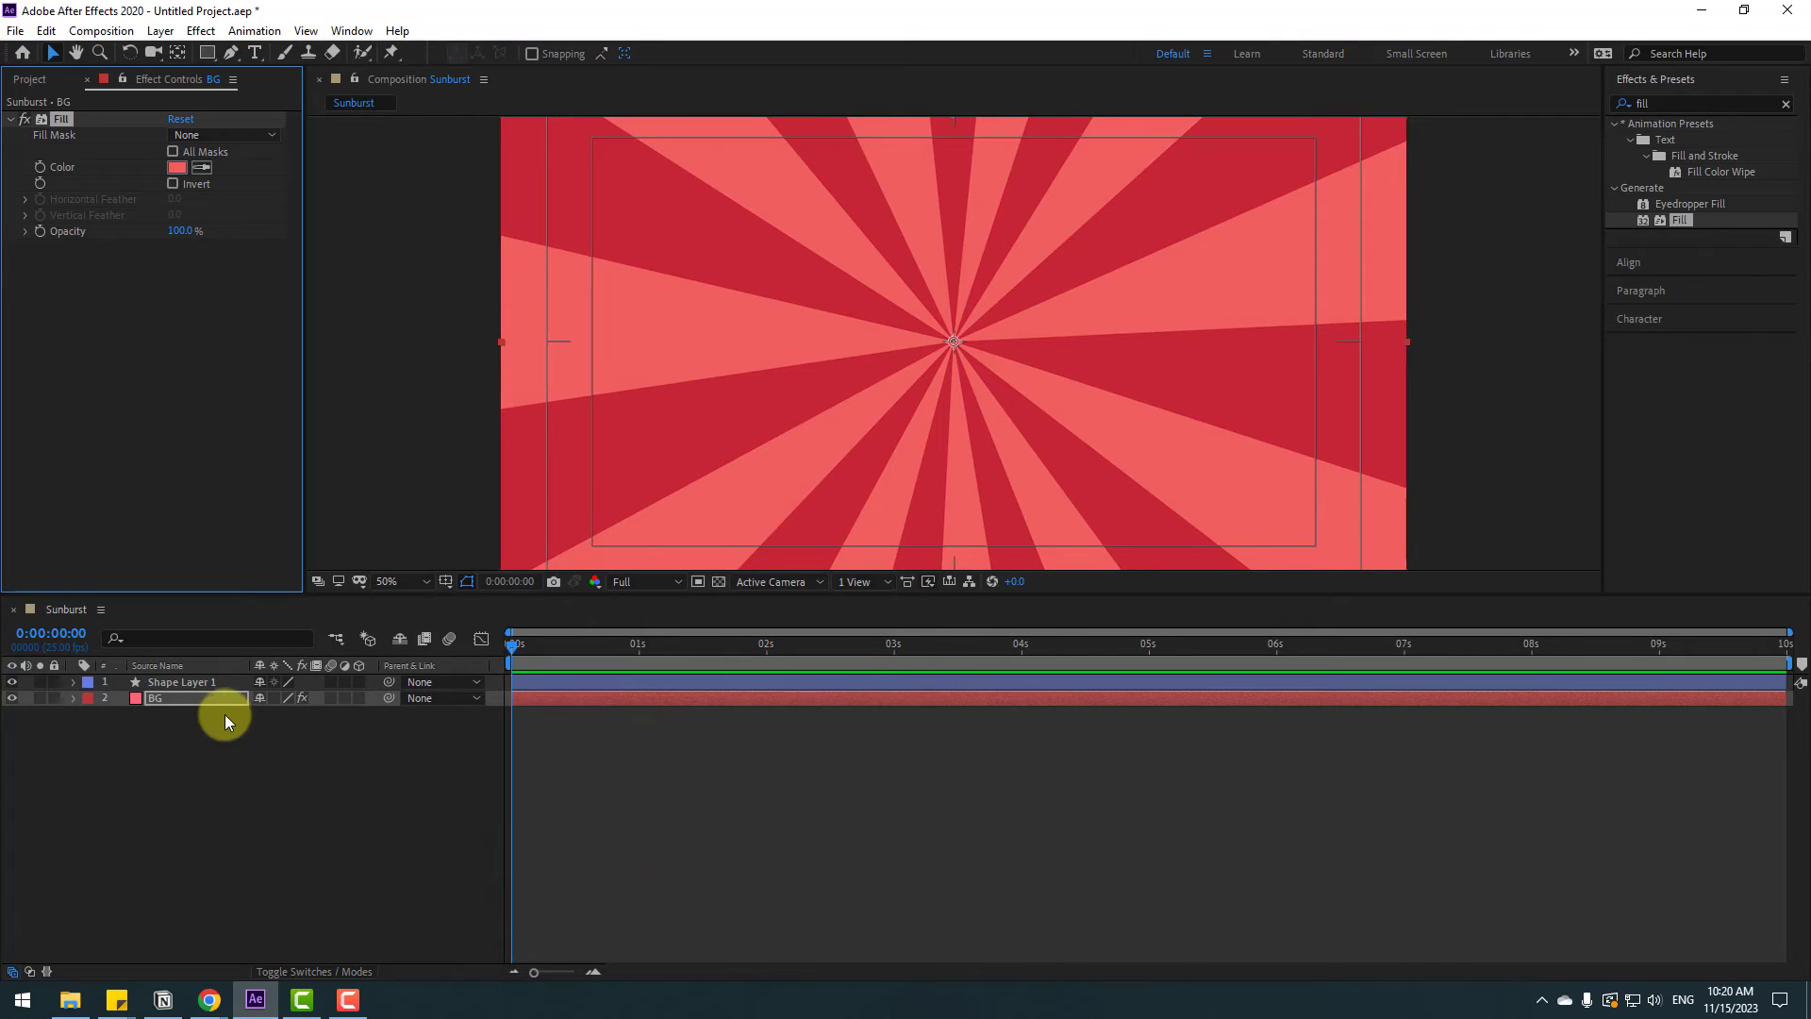
Reveal the shape layer's Rotation and end the work area at 6 seconds
left_click(167, 681)
key("r")
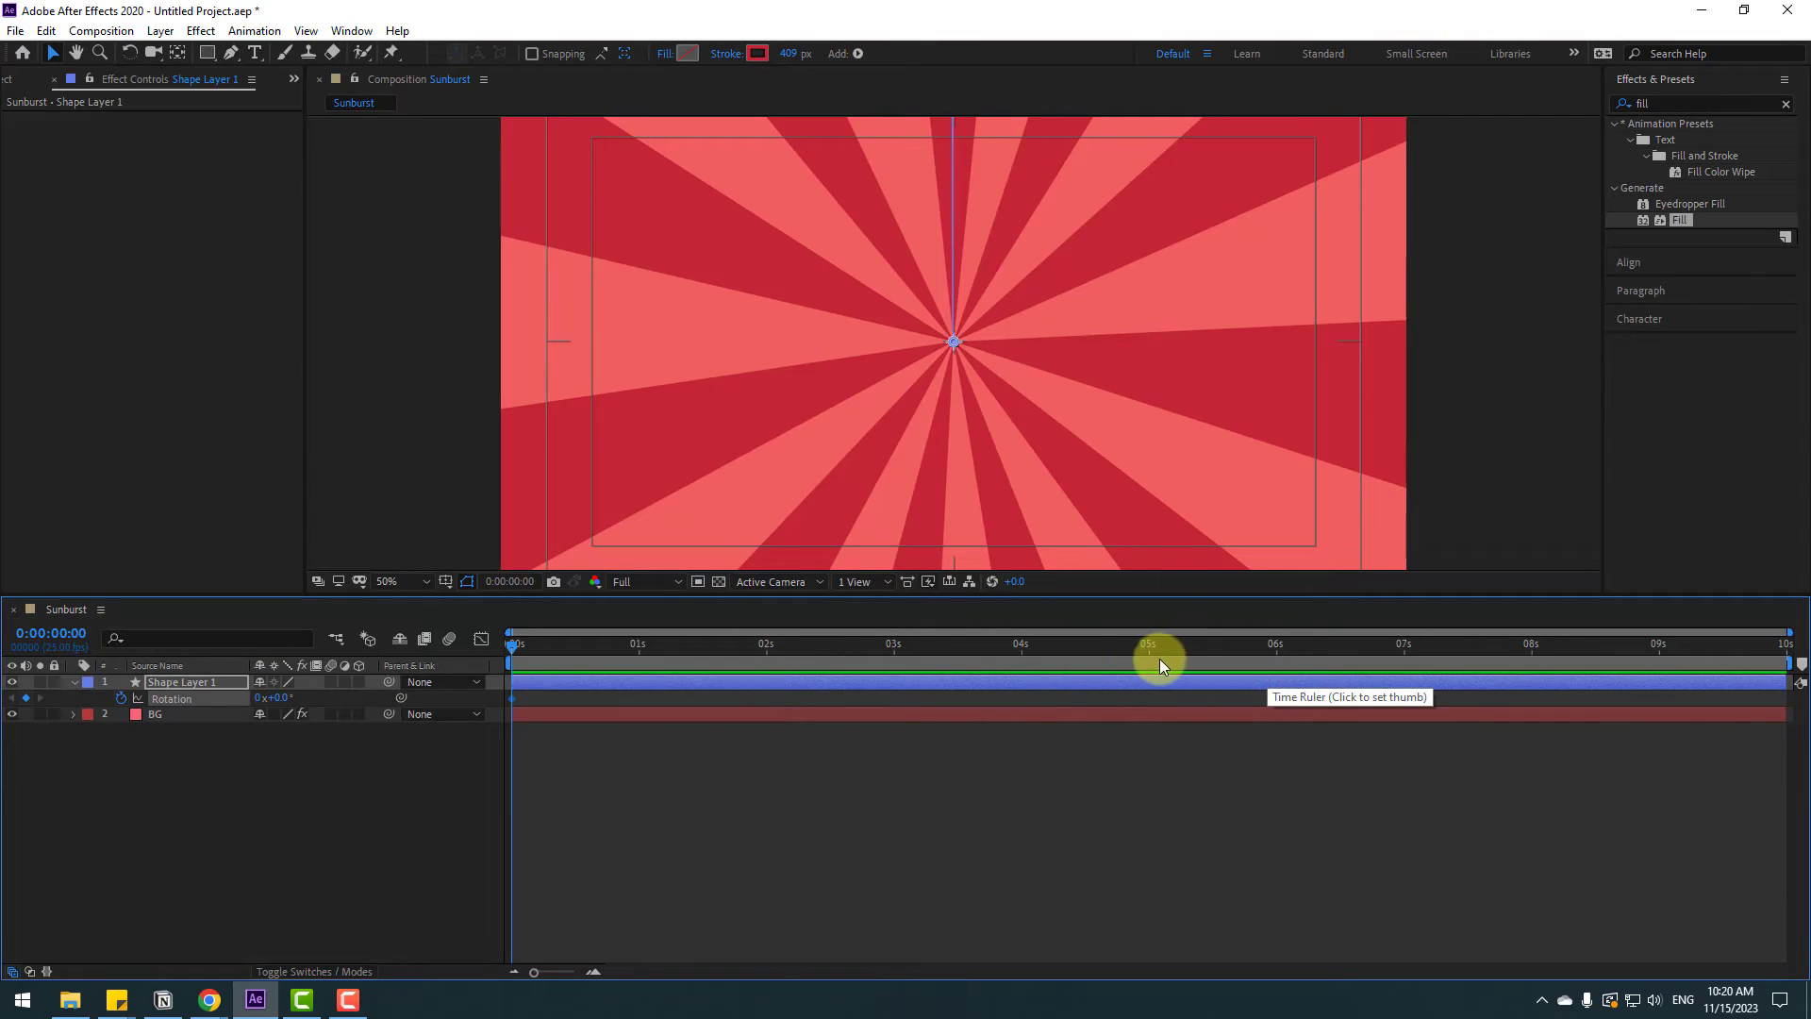
left_click(1276, 648)
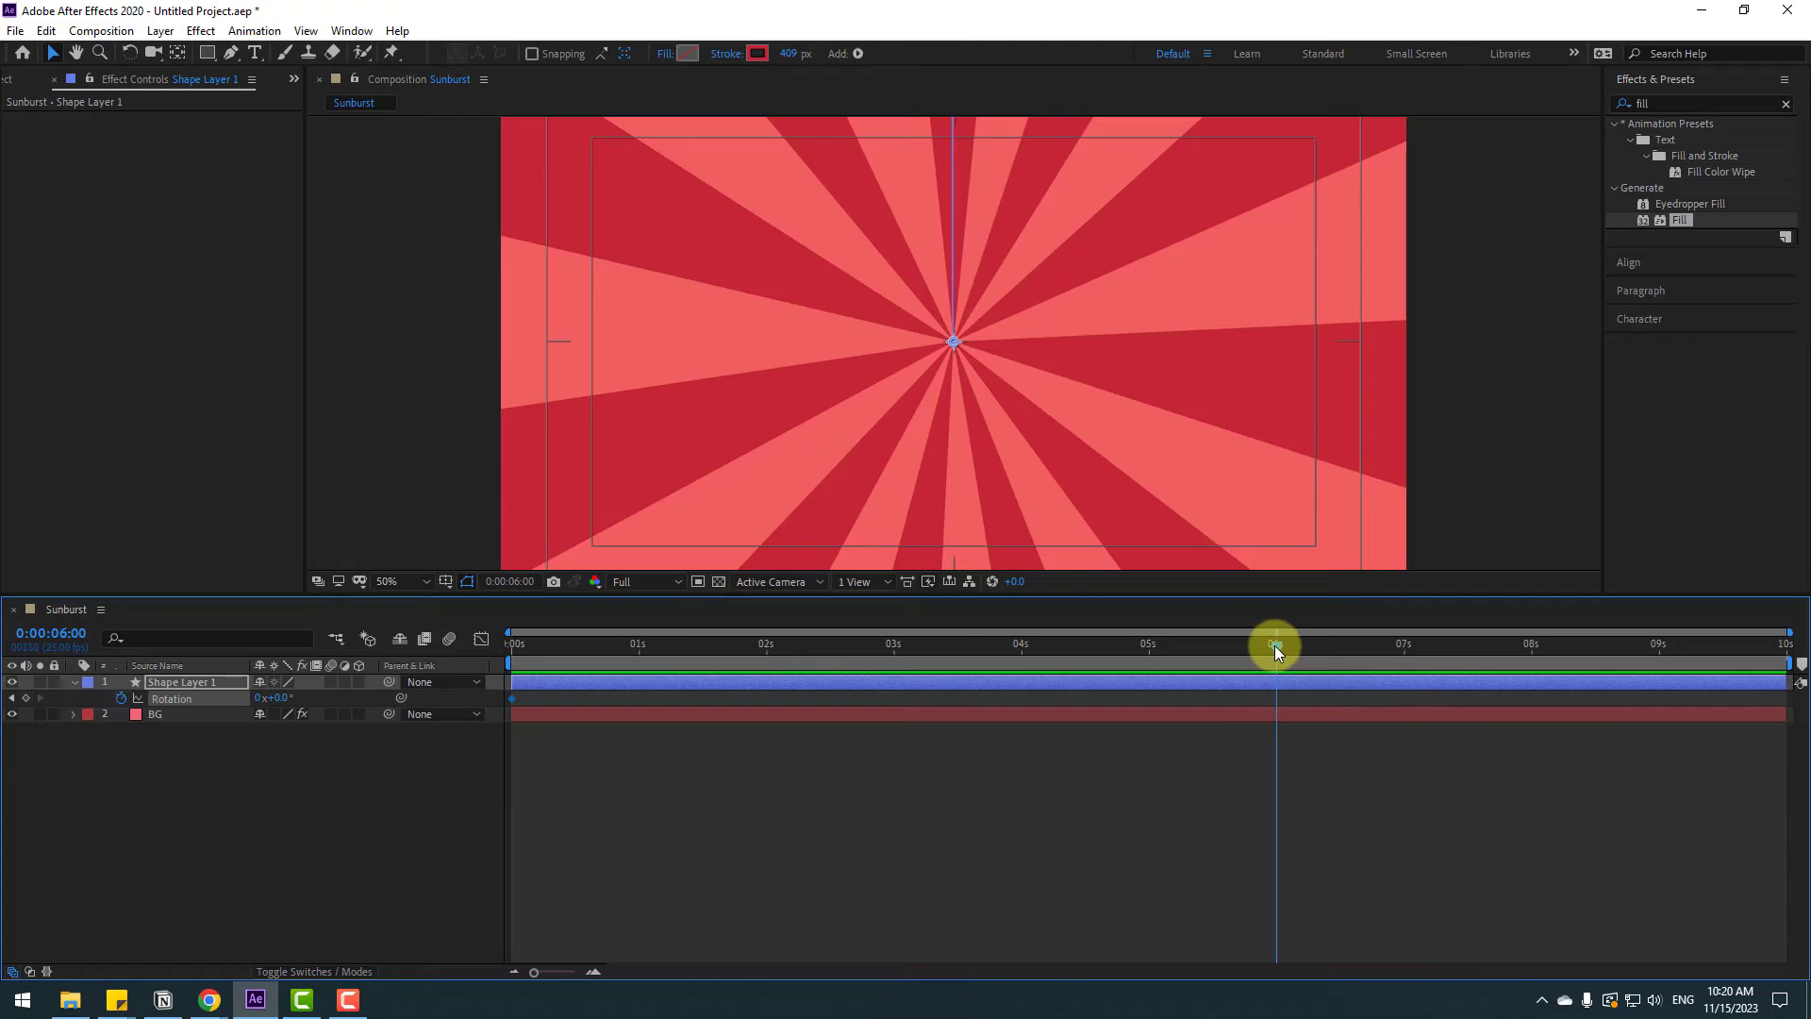
key("n")
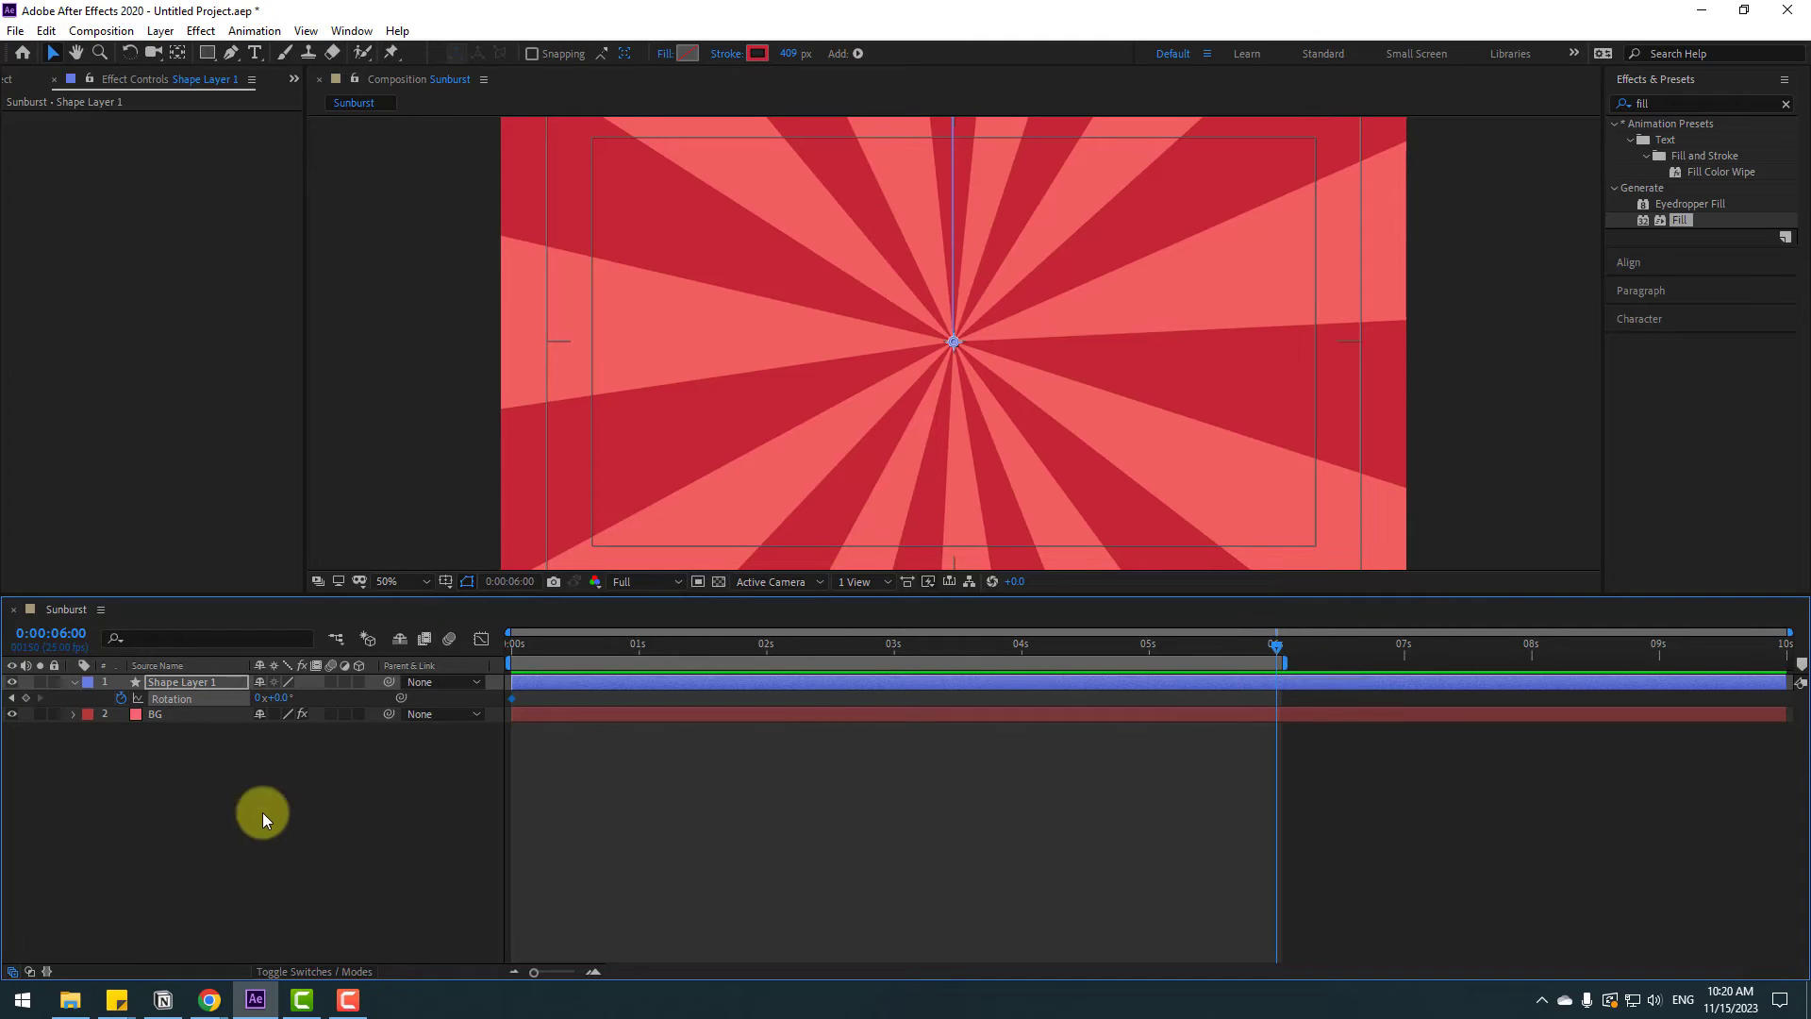
Keyframe the shape layer's rotation to 2 turns at 6 seconds and preview the animation
left_click(257, 698)
type("2")
key("Return")
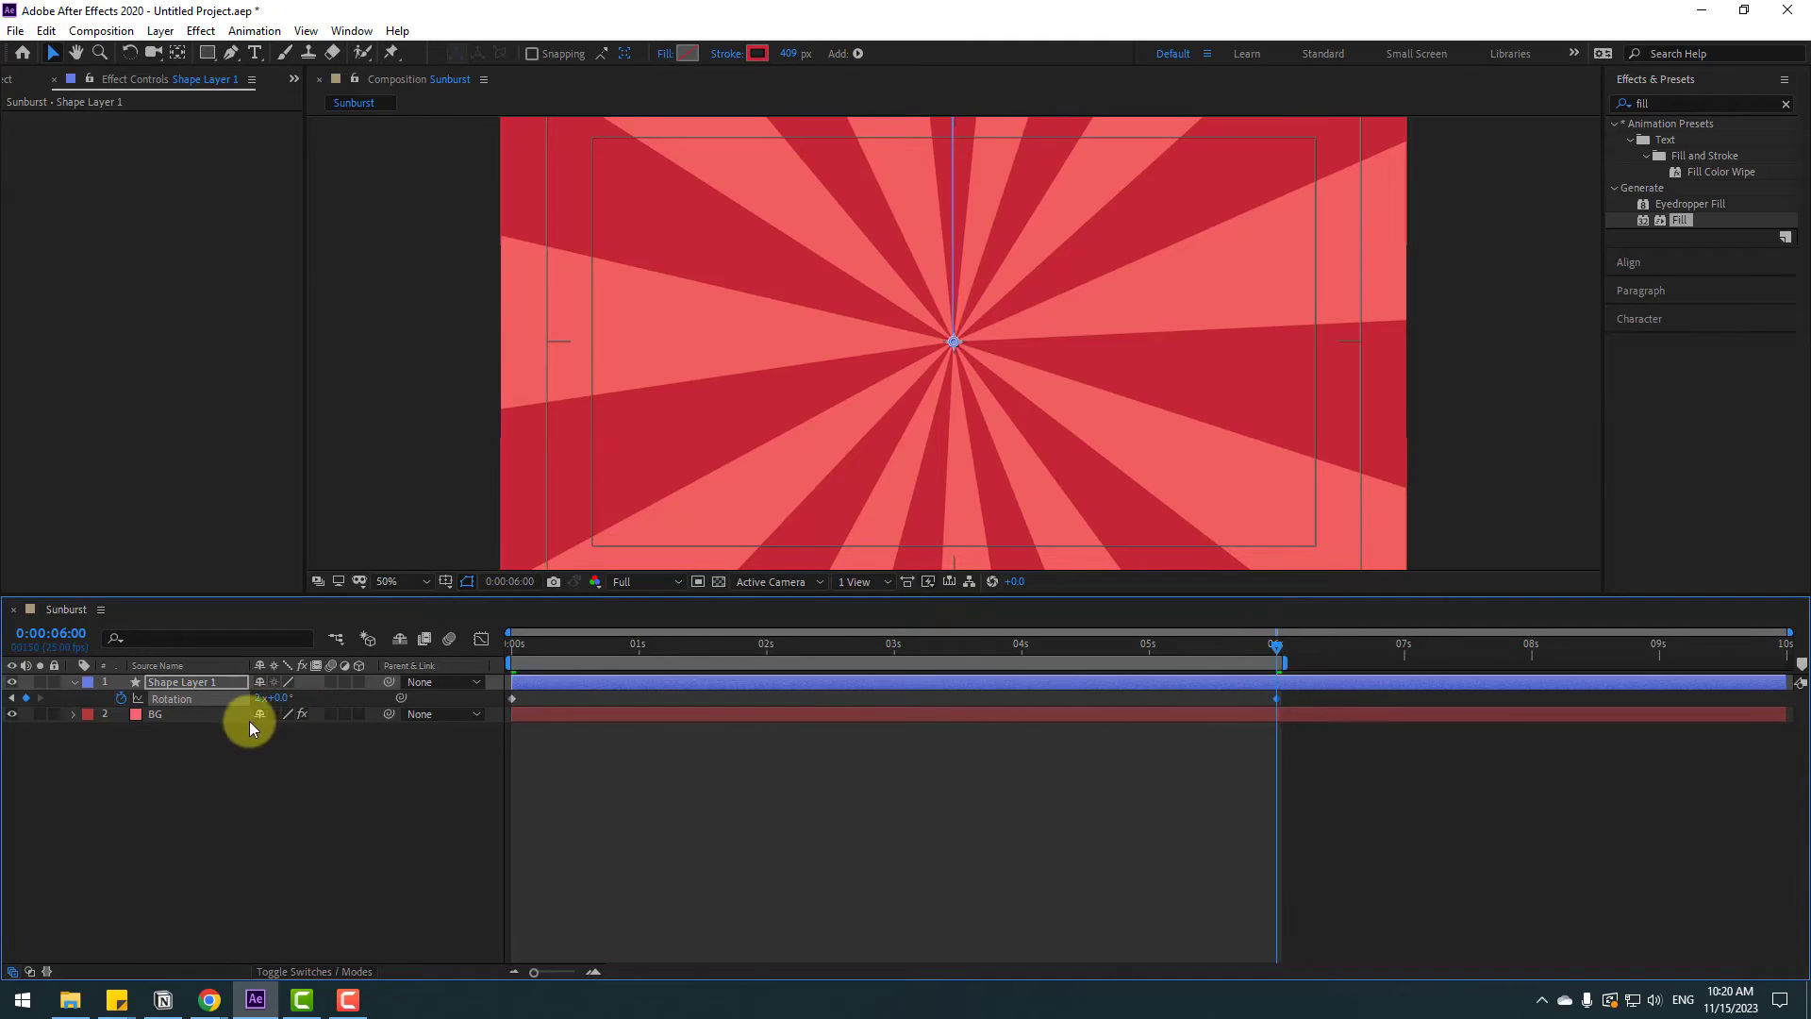
left_click(686, 869)
key("space")
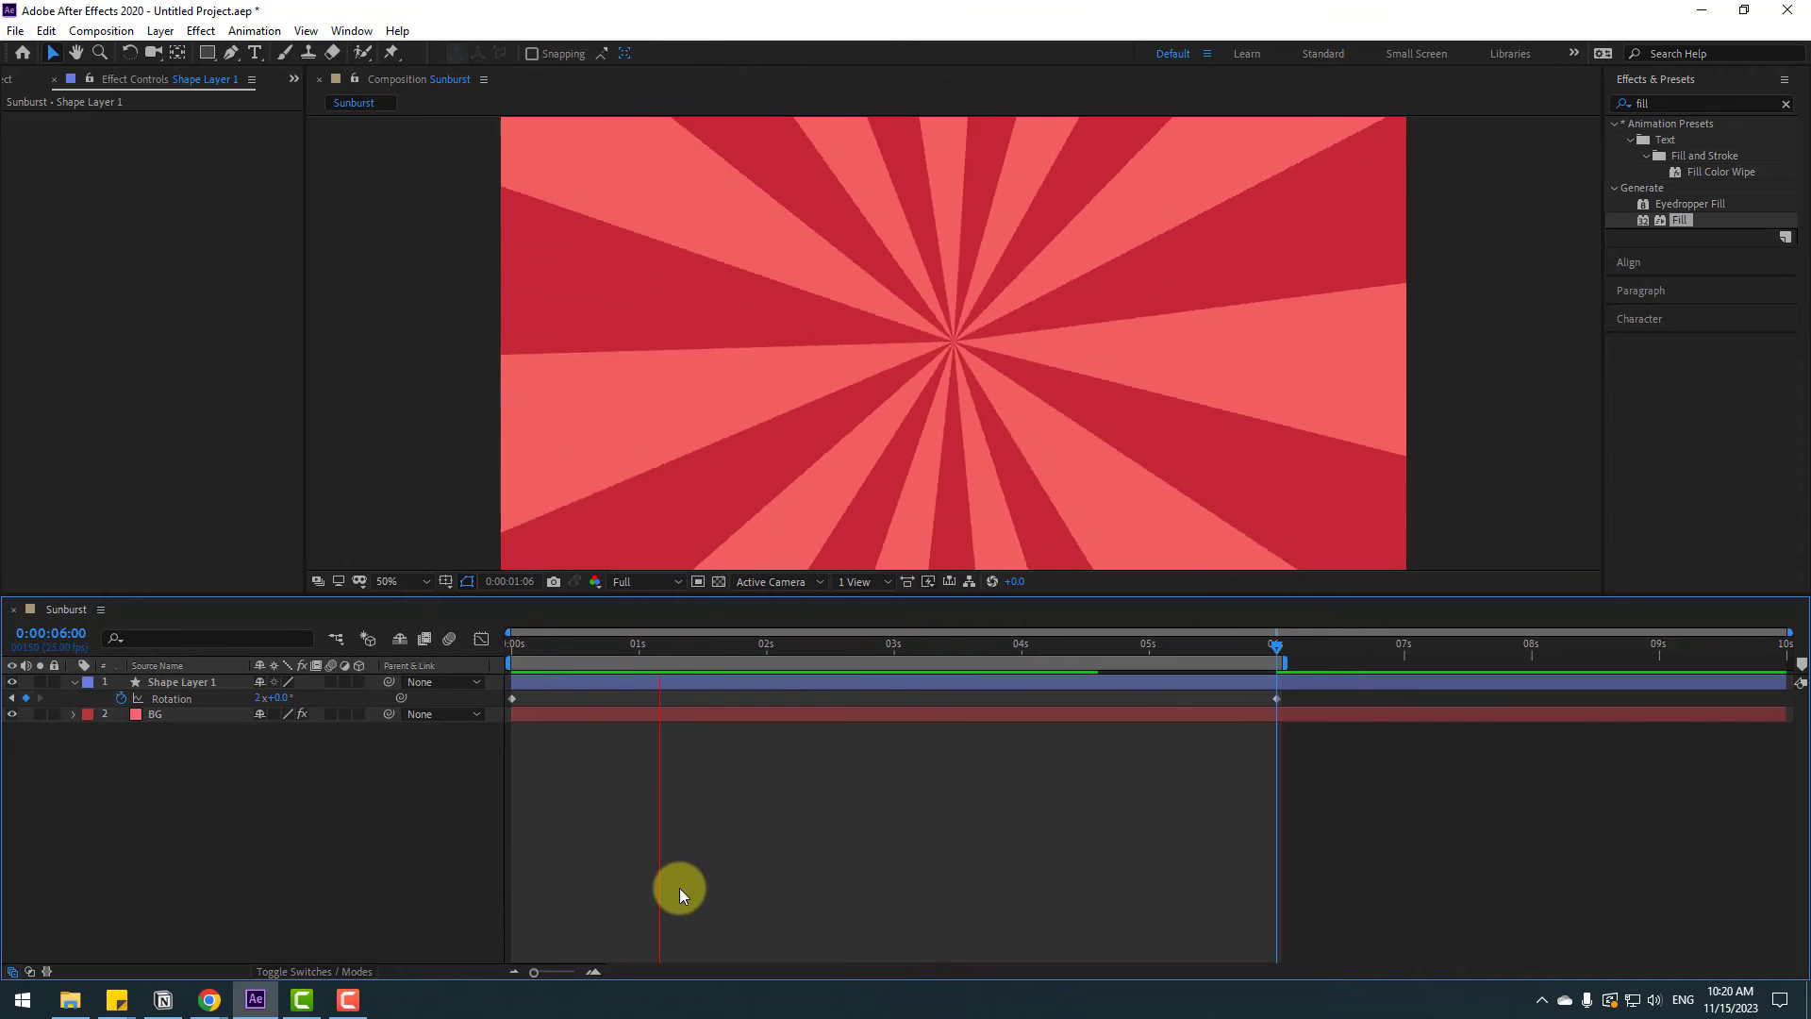
key("space")
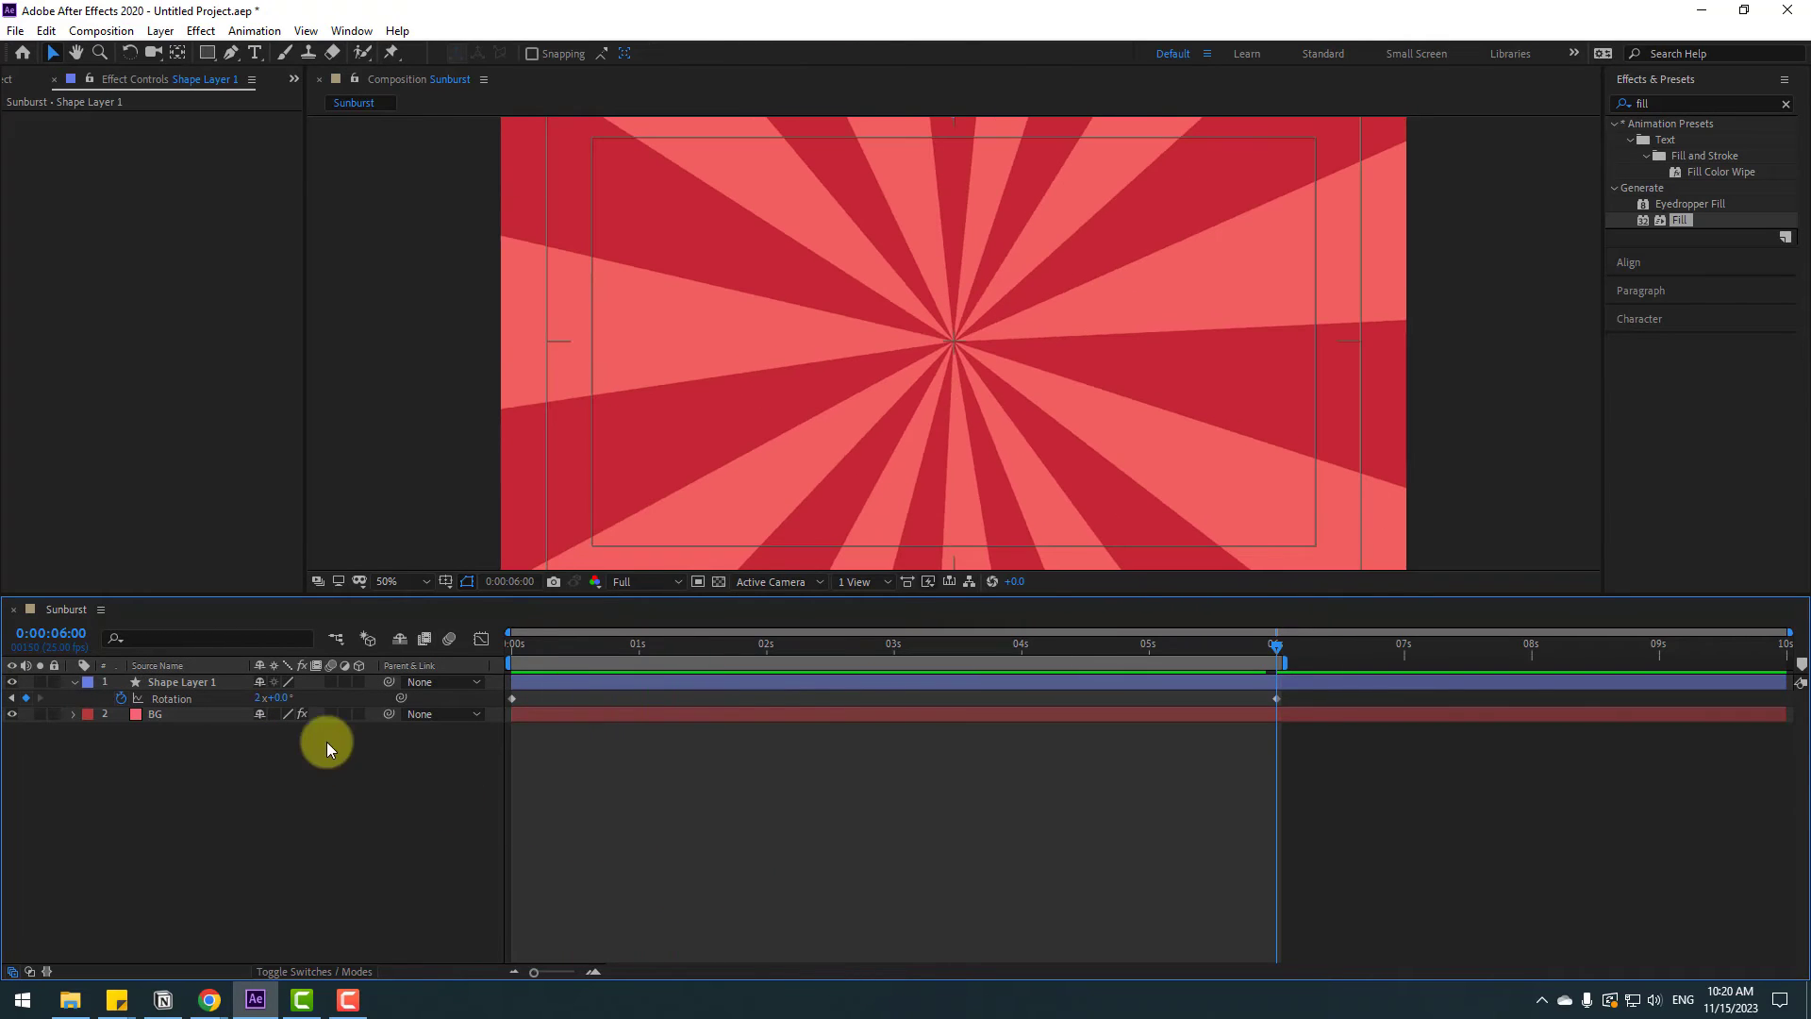
Change the 6-second rotation keyframe to 1 turn and preview again
left_click(252, 699)
type("1")
key("Return")
key("space")
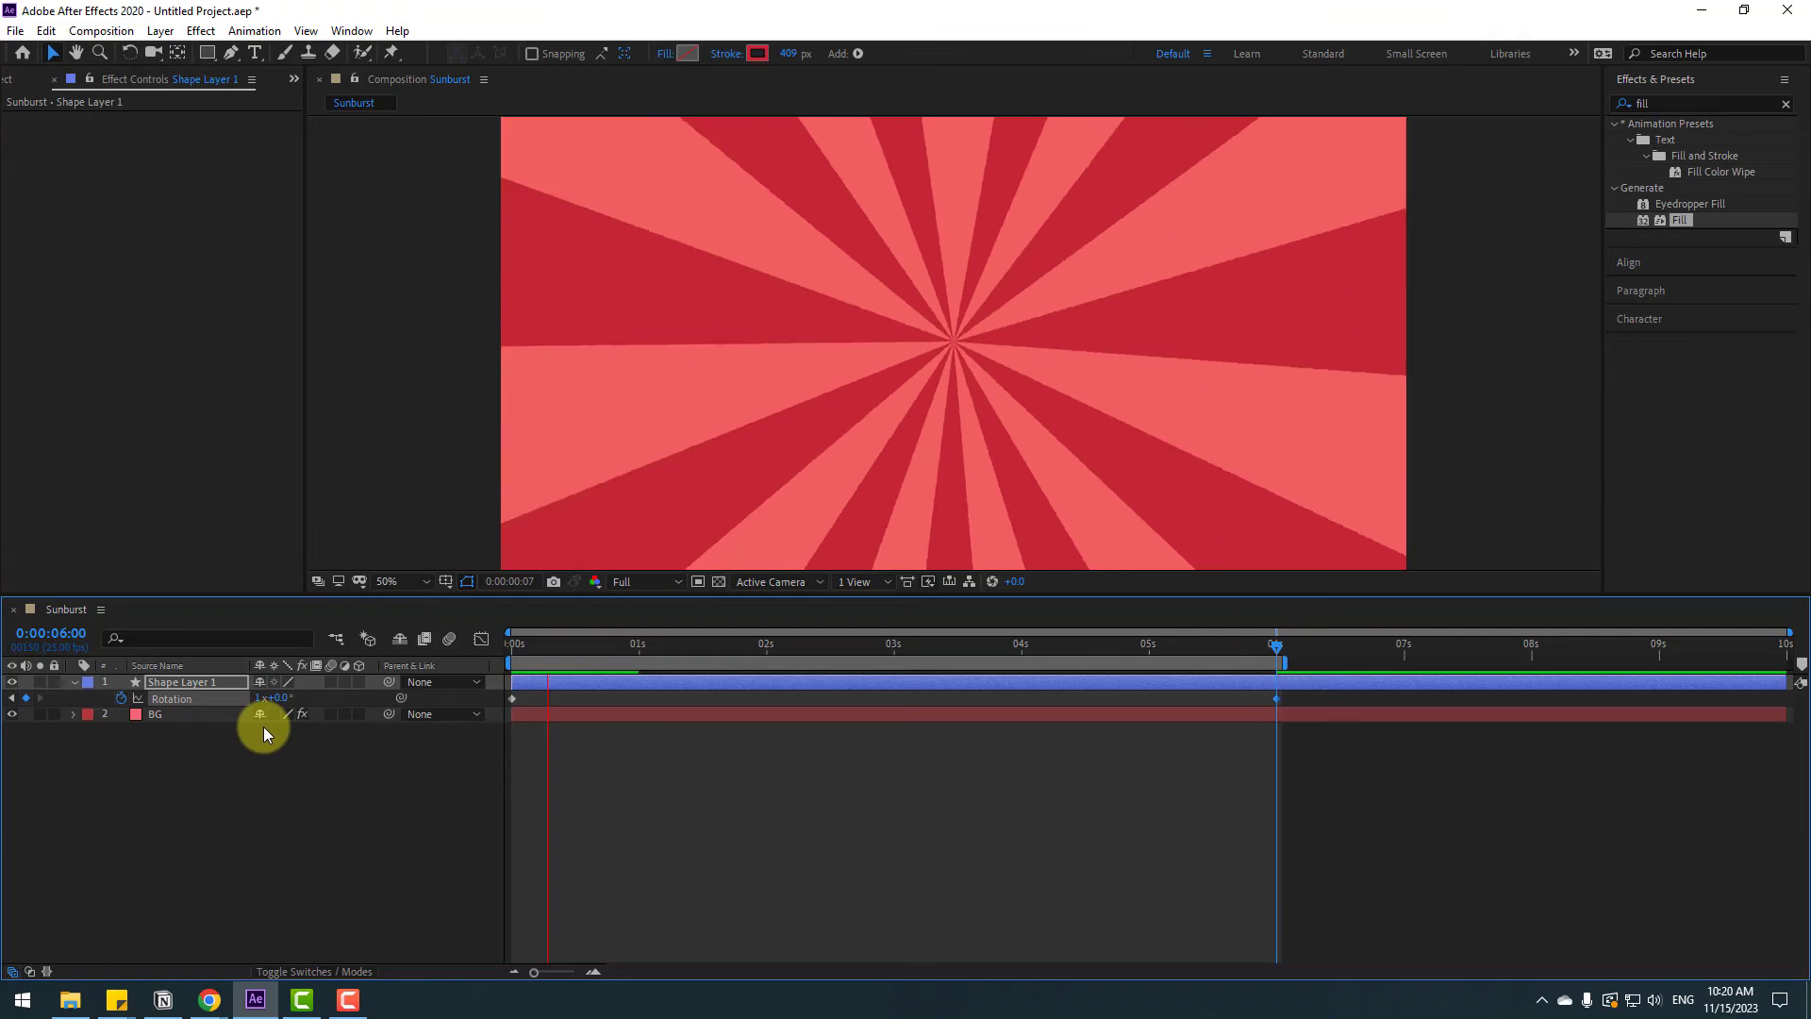
scroll(788, 409, "down", 1)
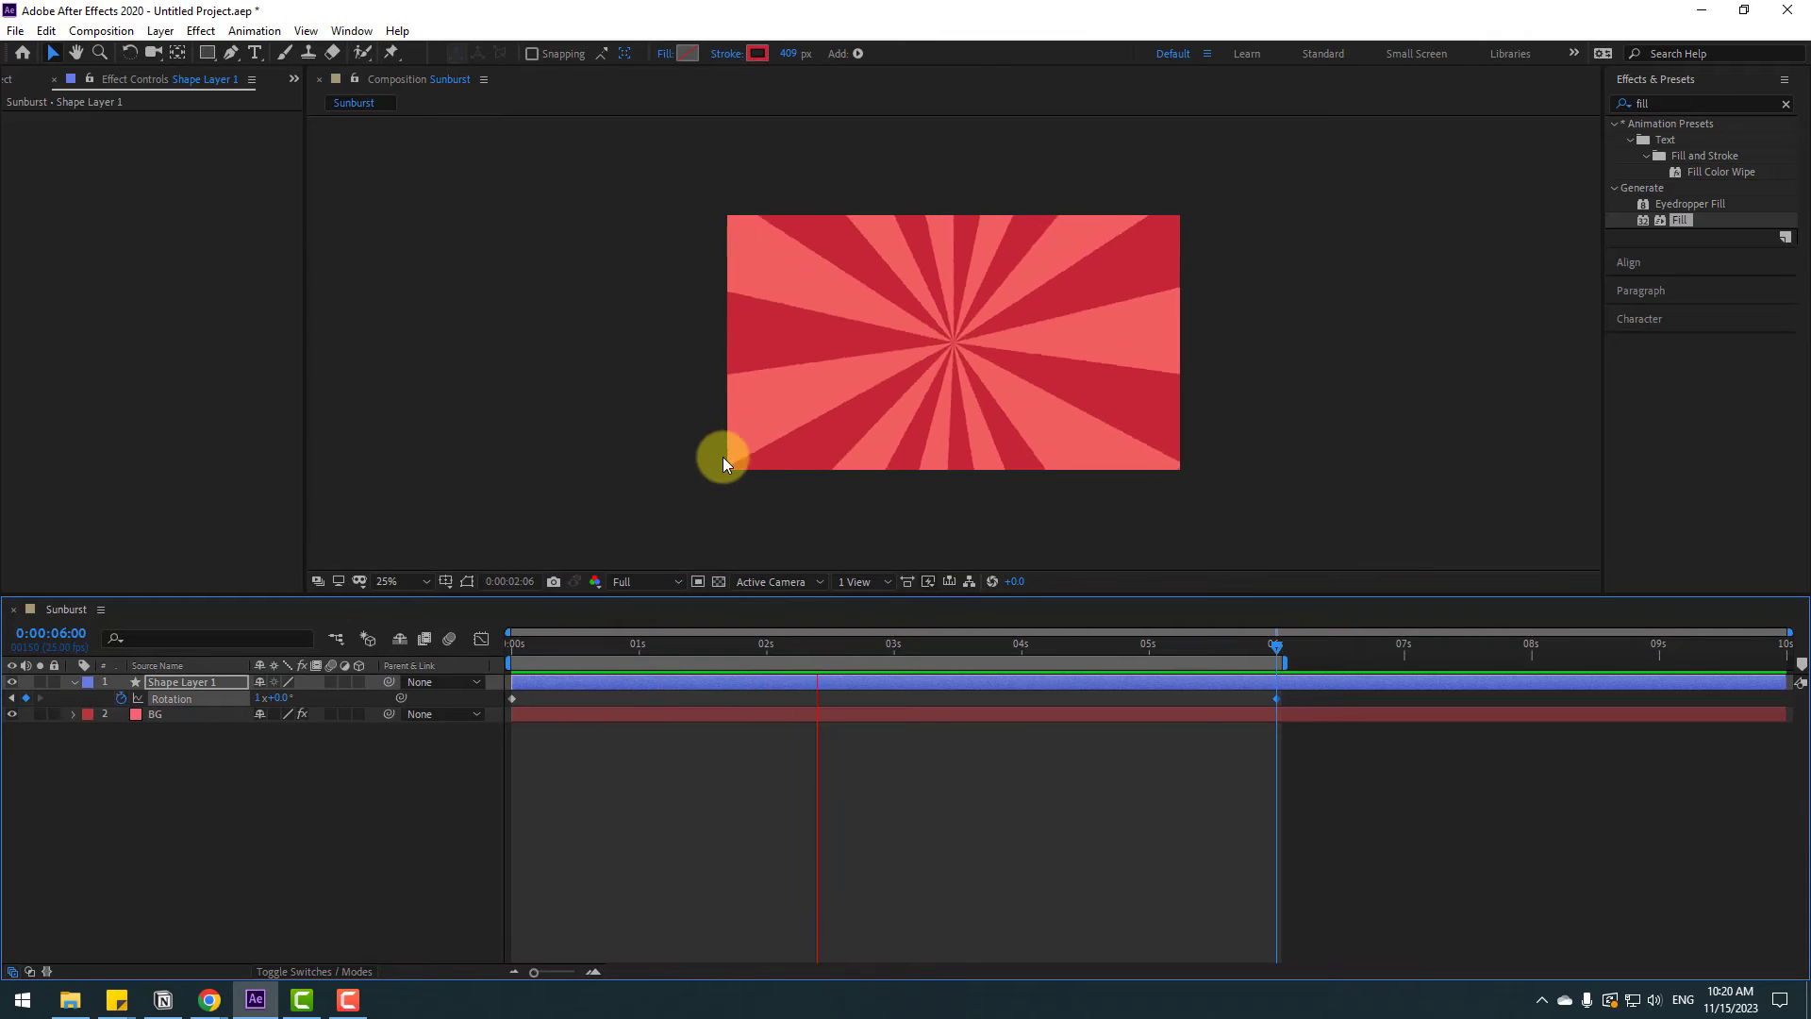
scroll(723, 457, "up", 1)
key("space")
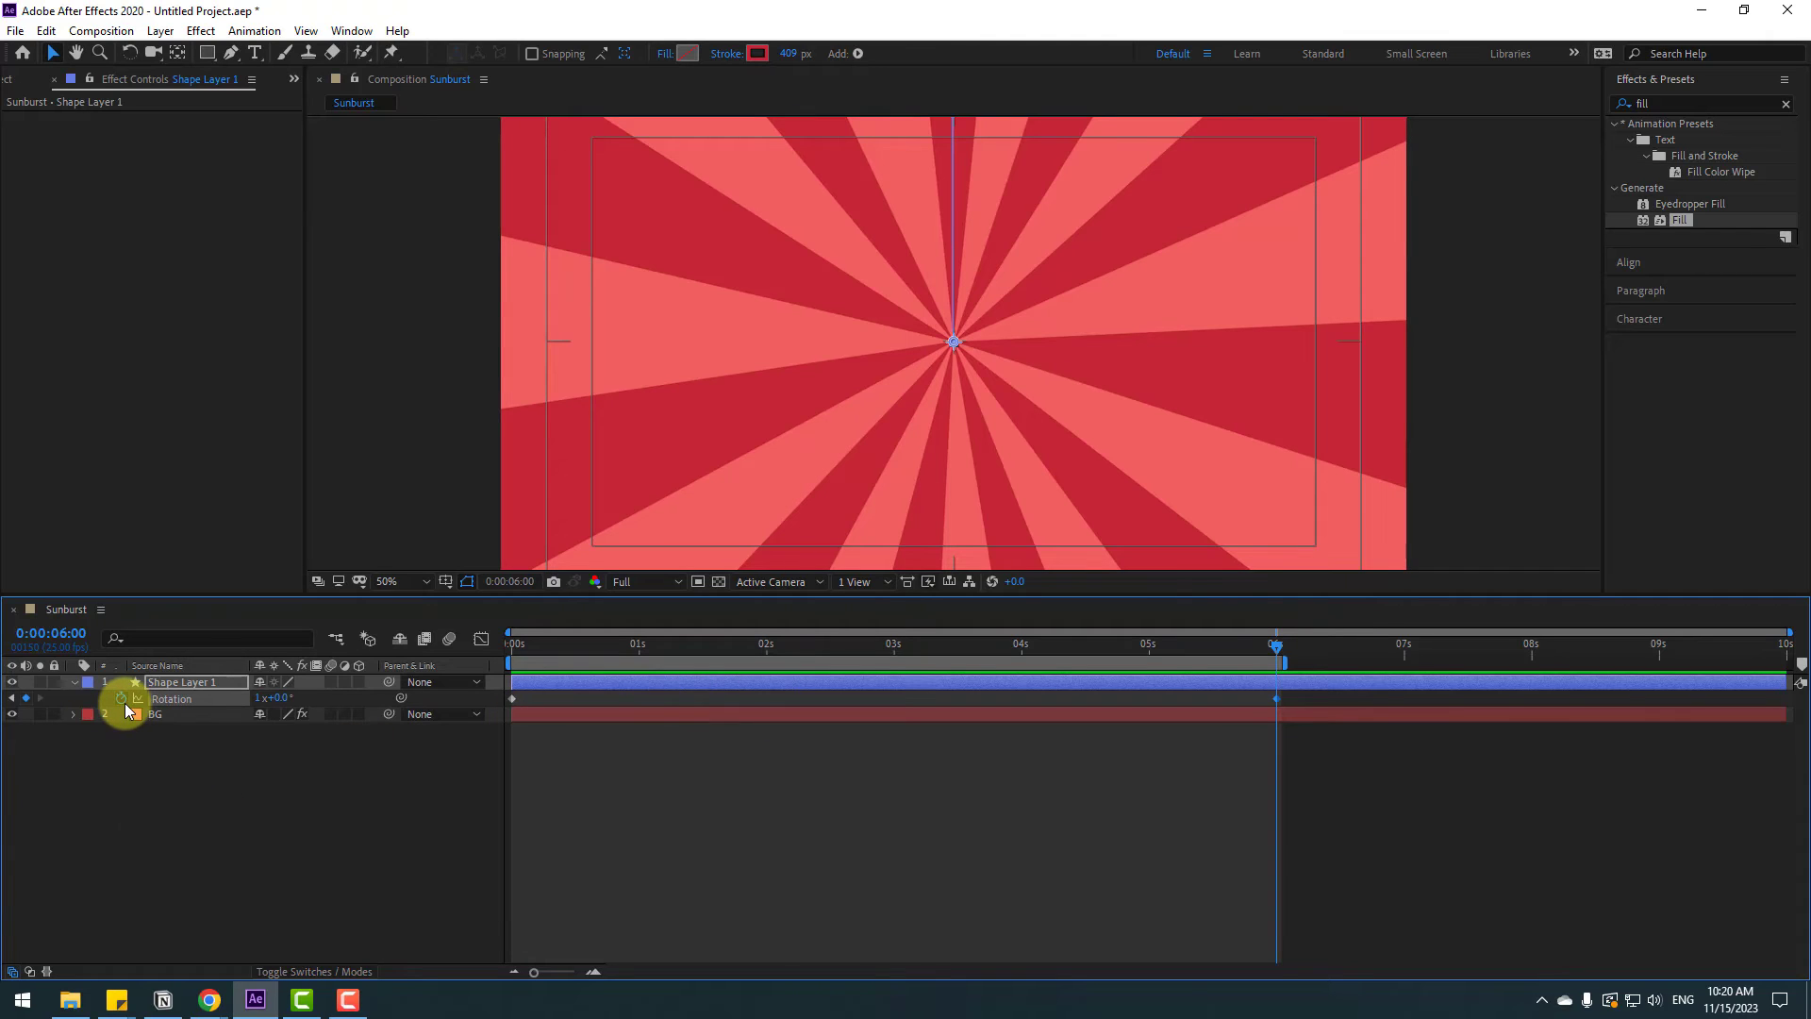
Delete the shape layer's rotation keyframes
left_click_drag(1242, 654, 364, 678)
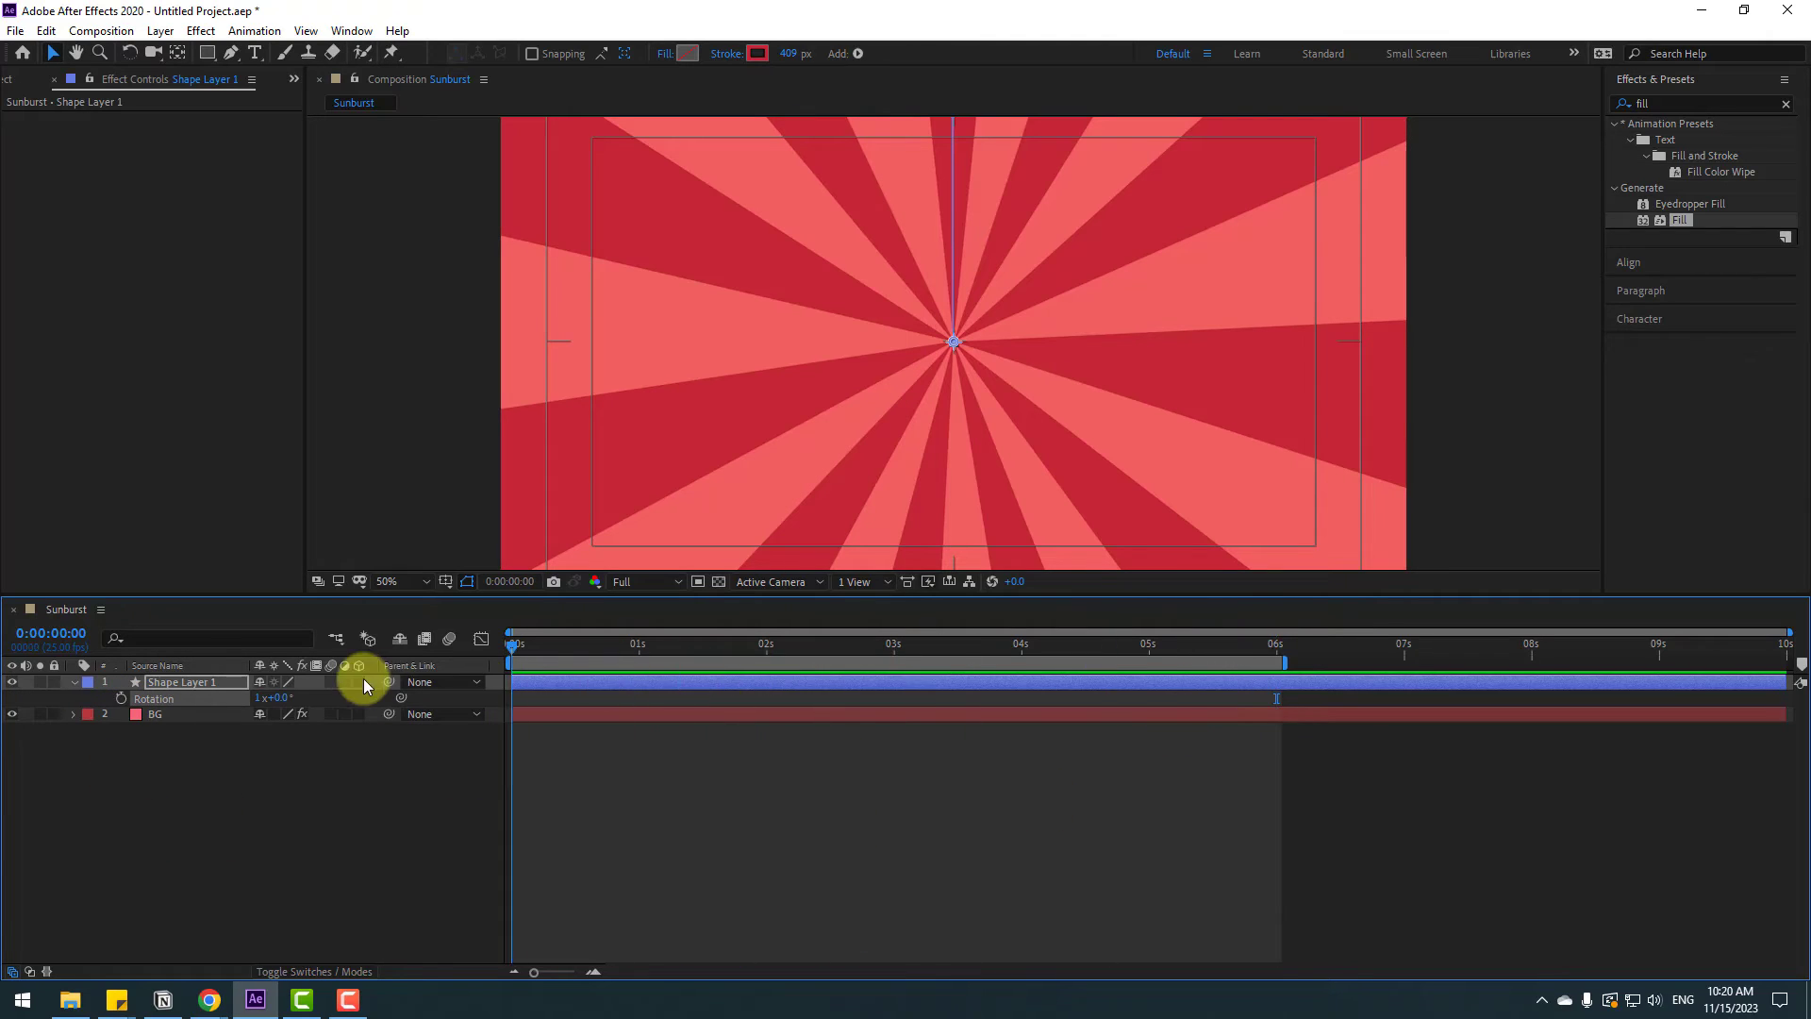
left_click(224, 782)
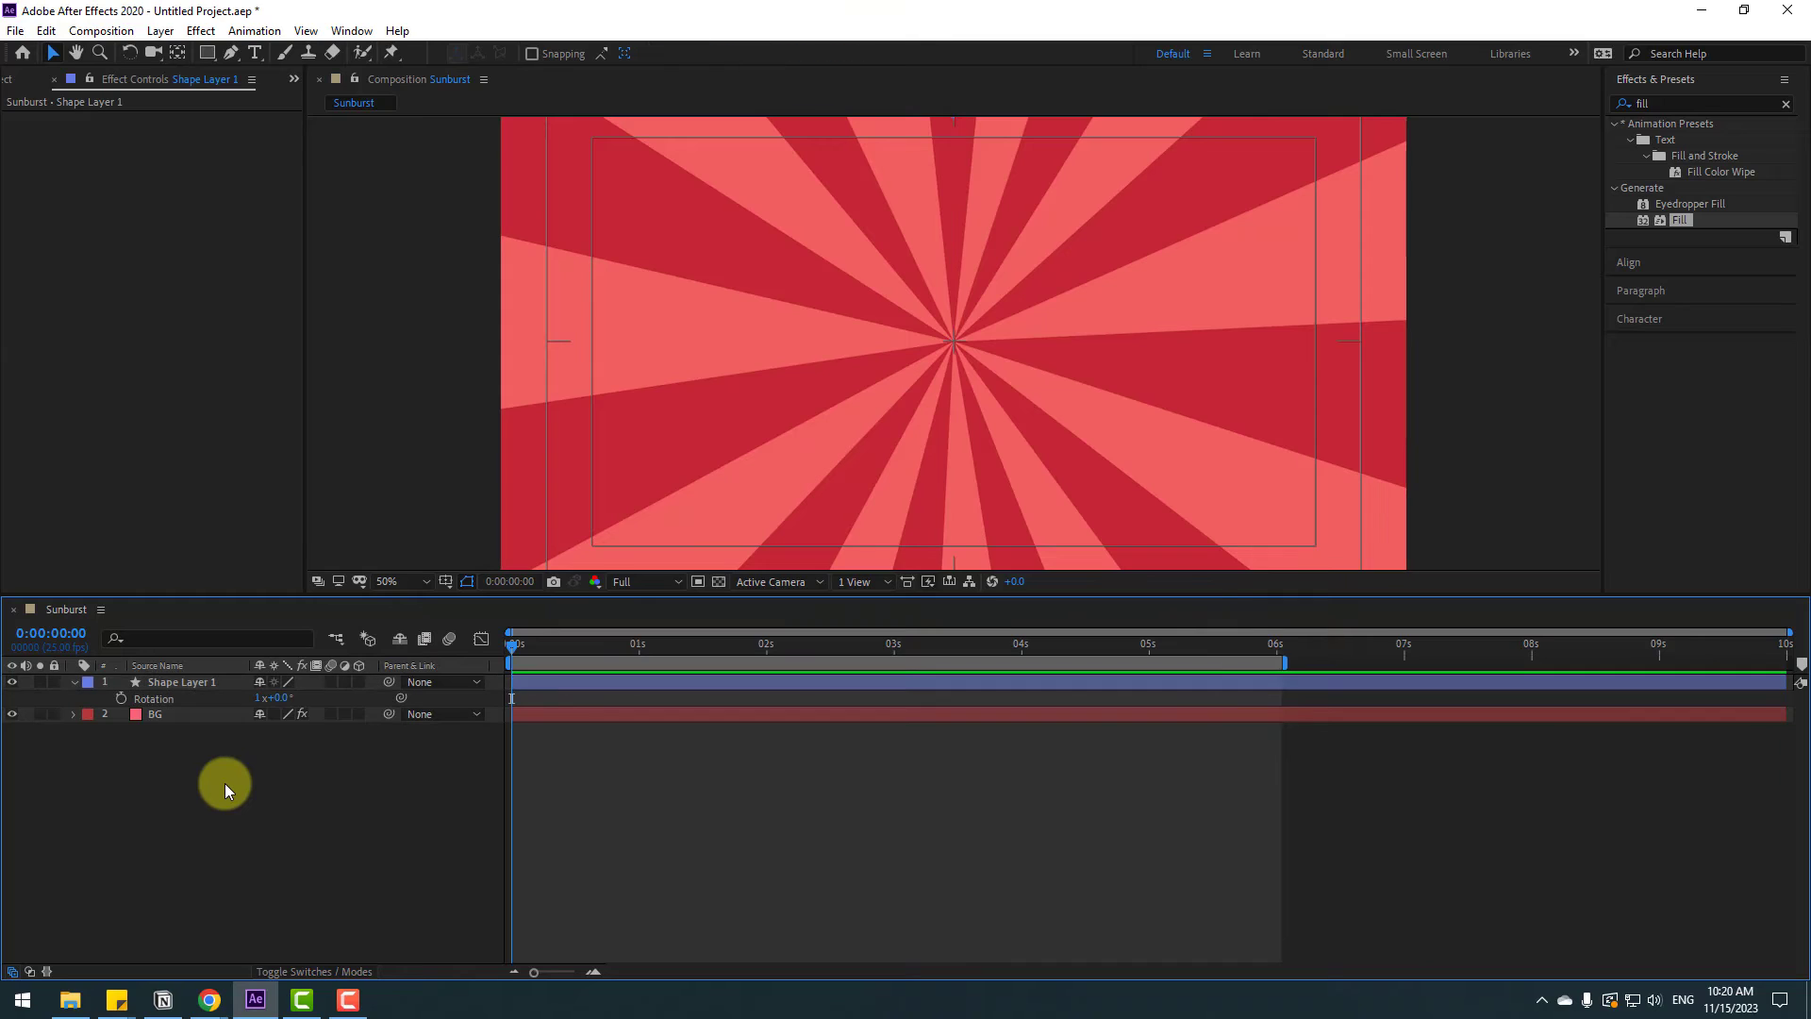
Add a rotation expression time*200 to the shape layer and preview it
left_click(117, 698, "alt")
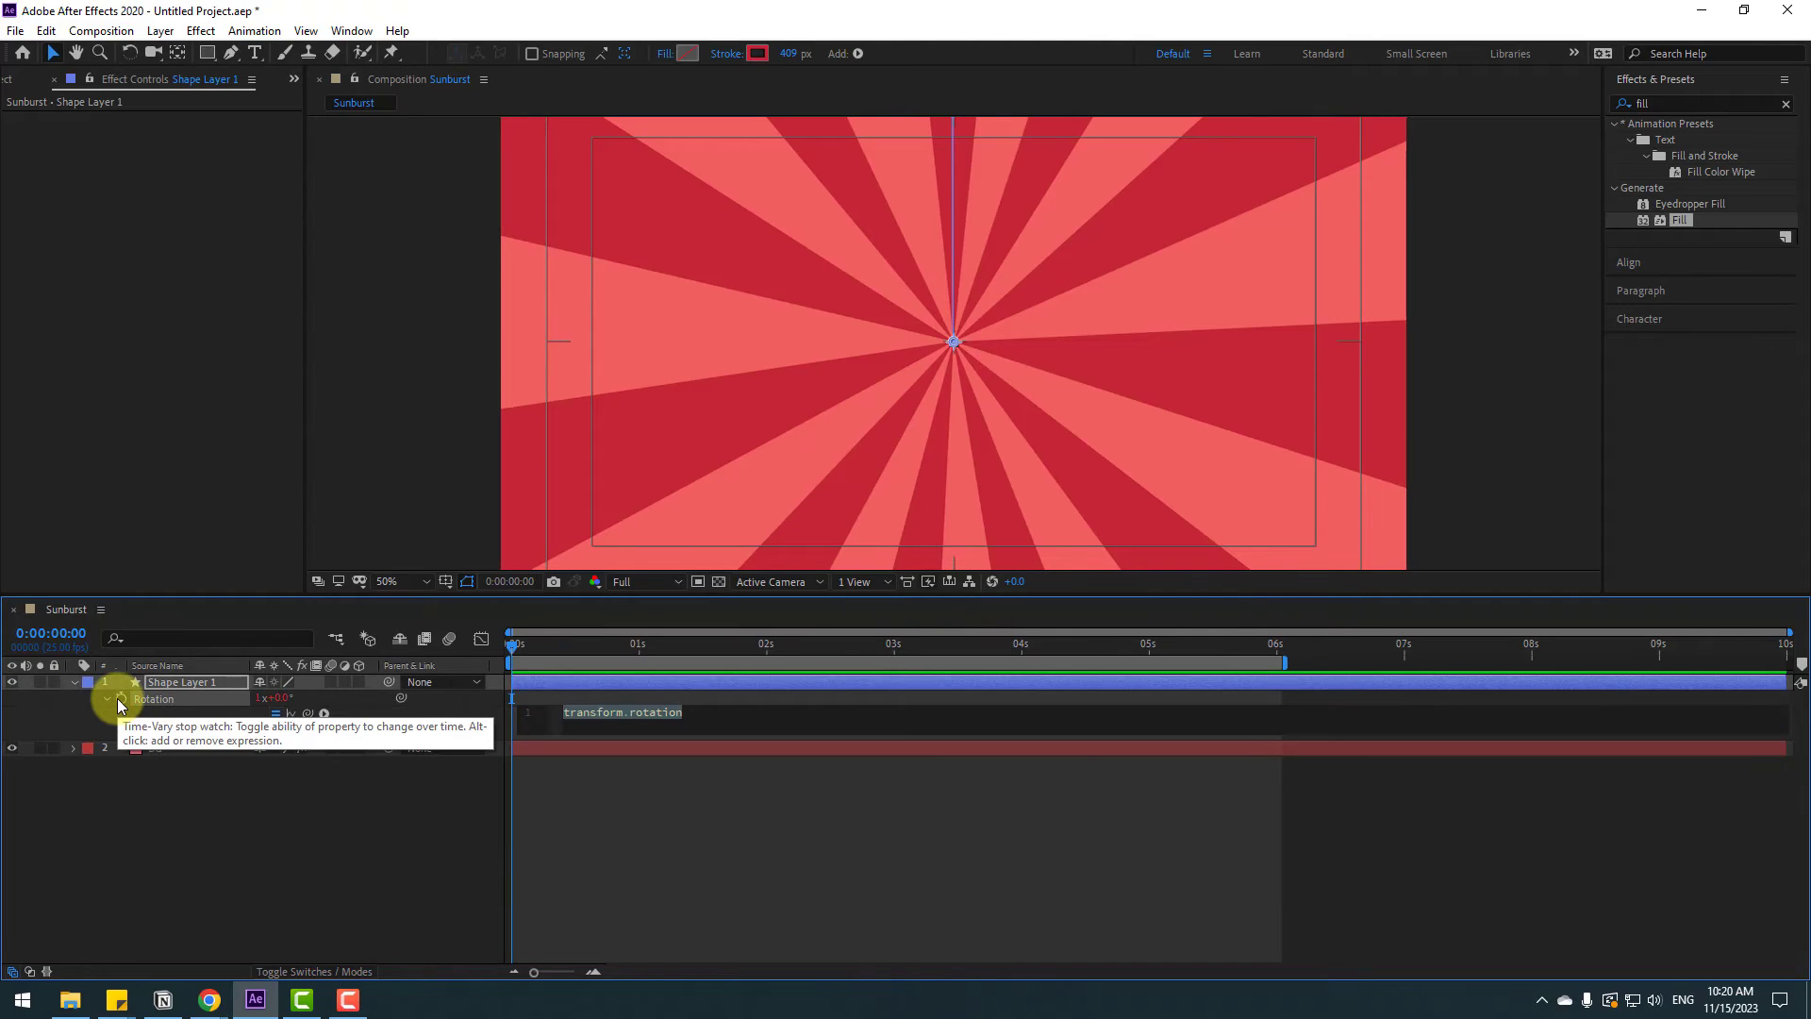
type("time*")
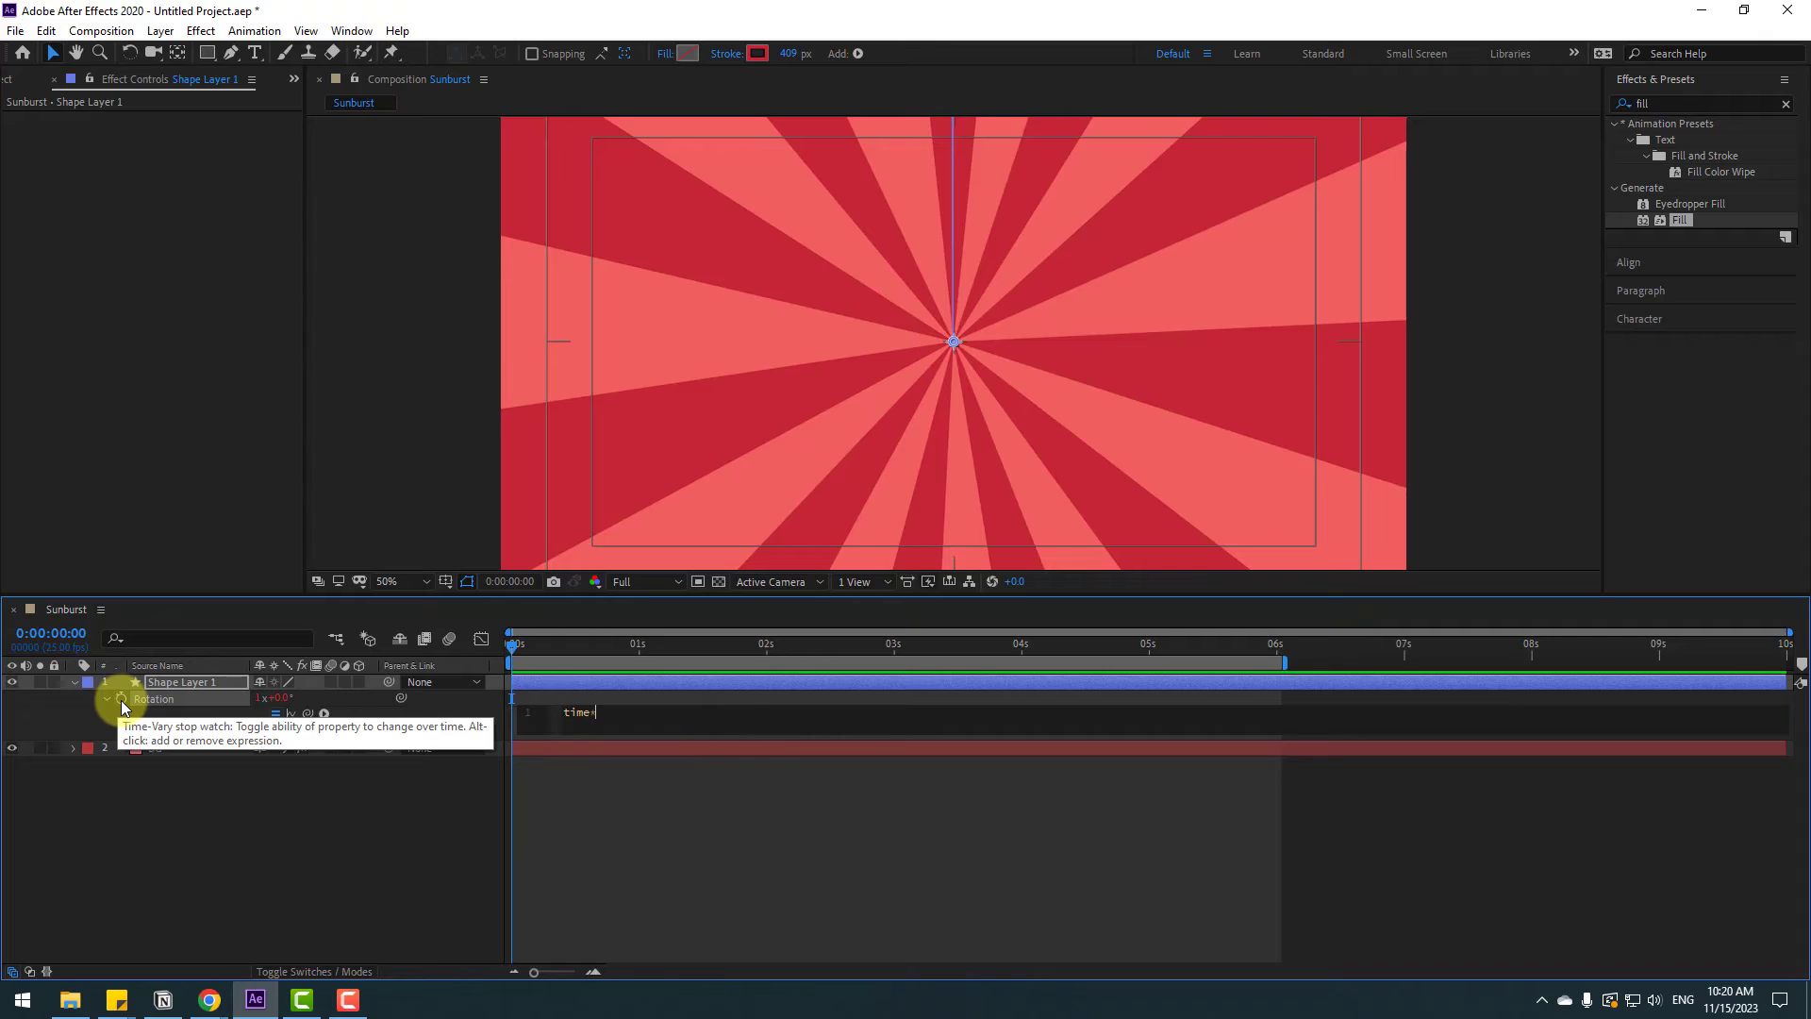
type("200")
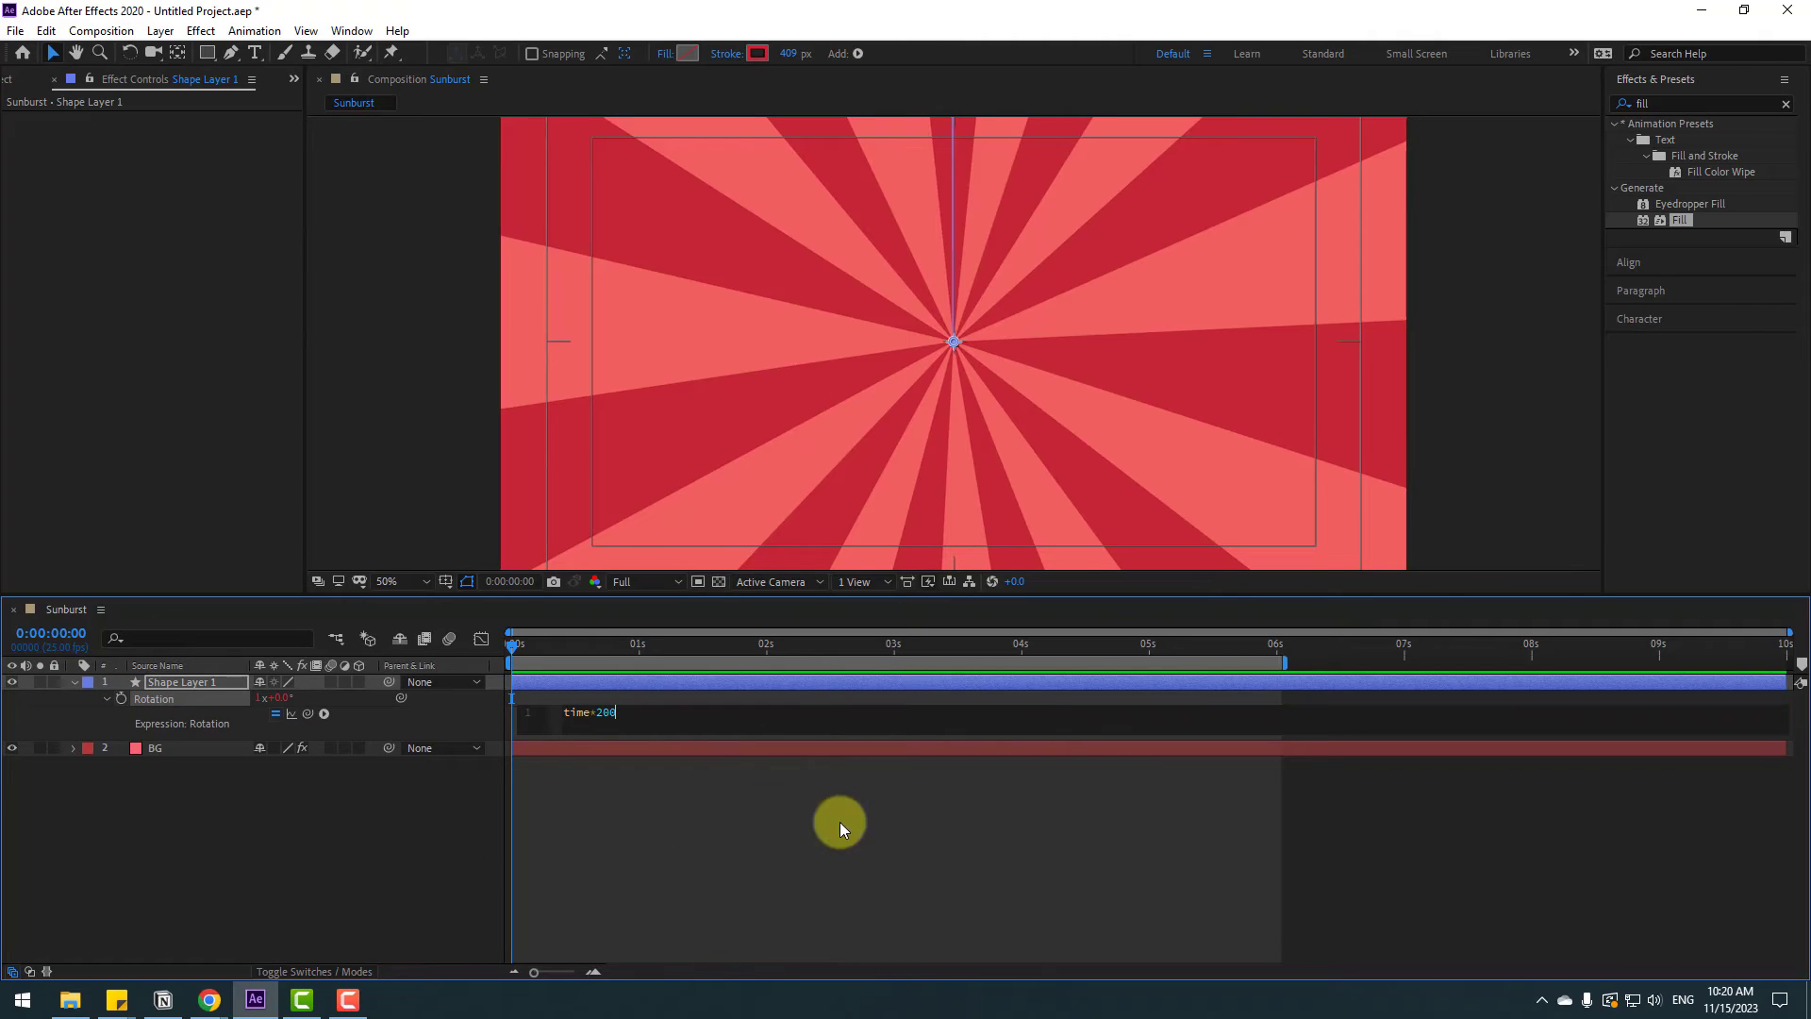
left_click(755, 831)
key("space")
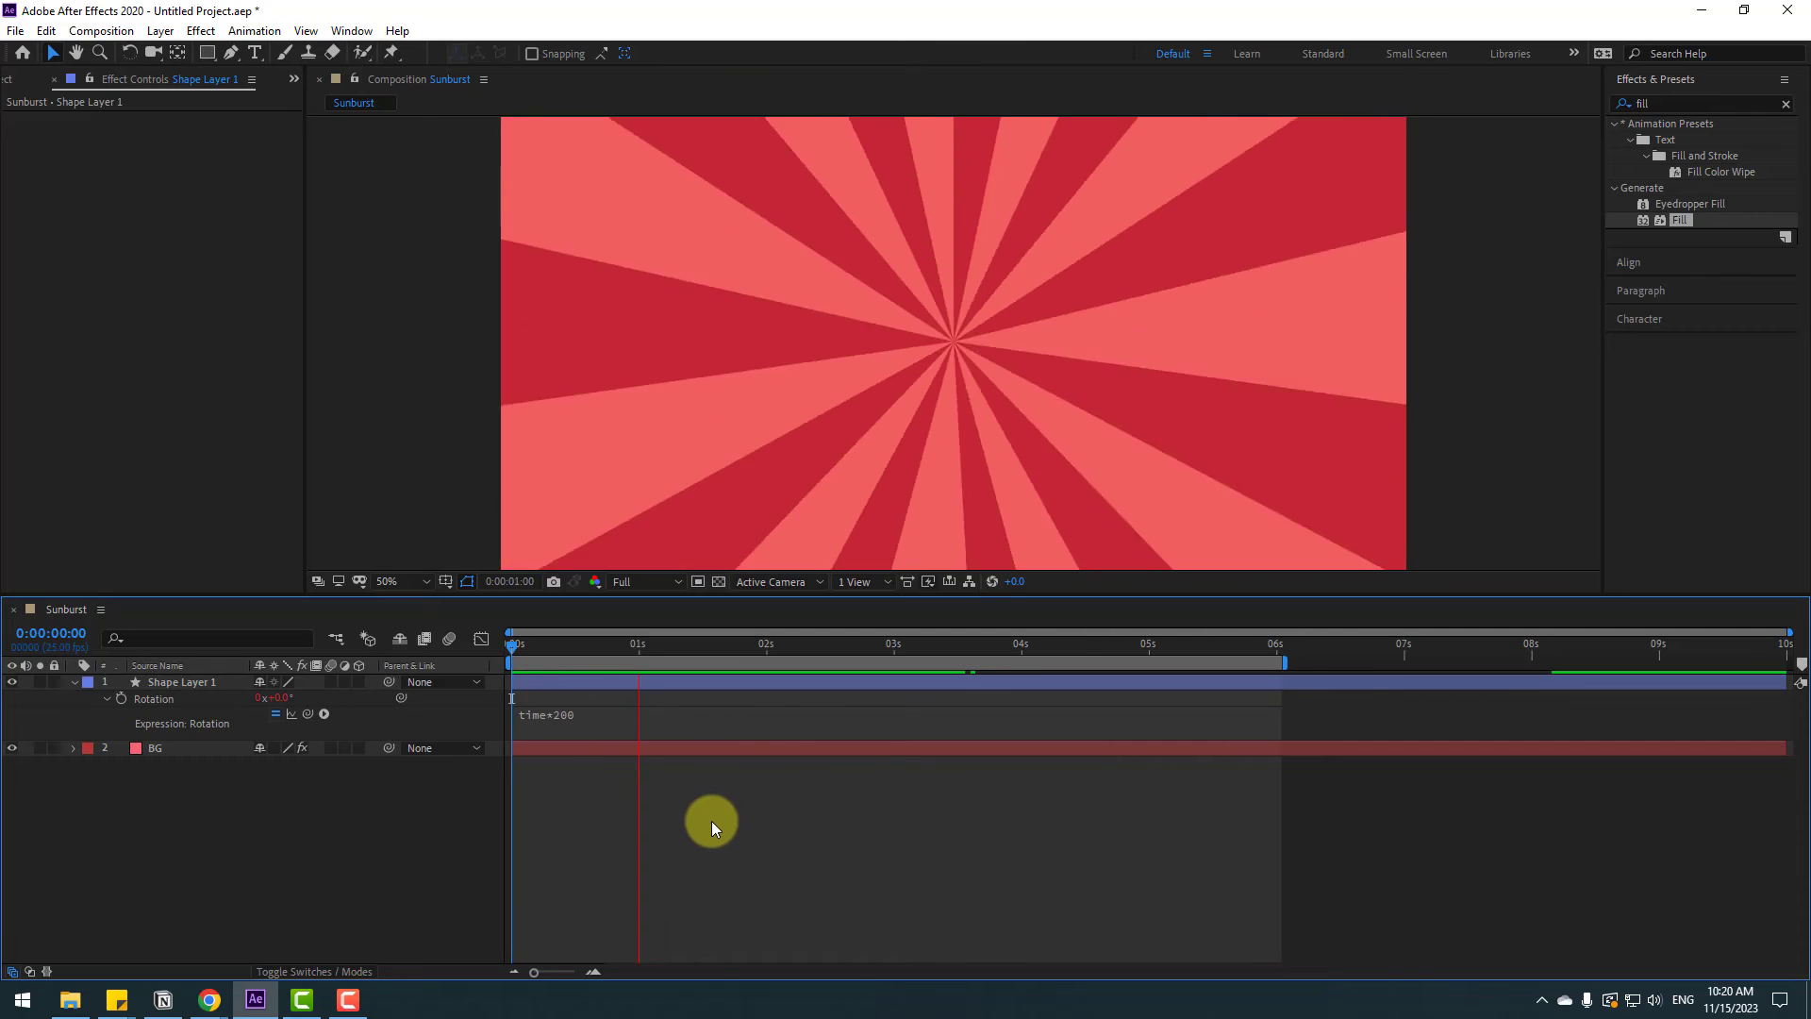
Change the rotation expression to time*100 and preview it
left_click(571, 715)
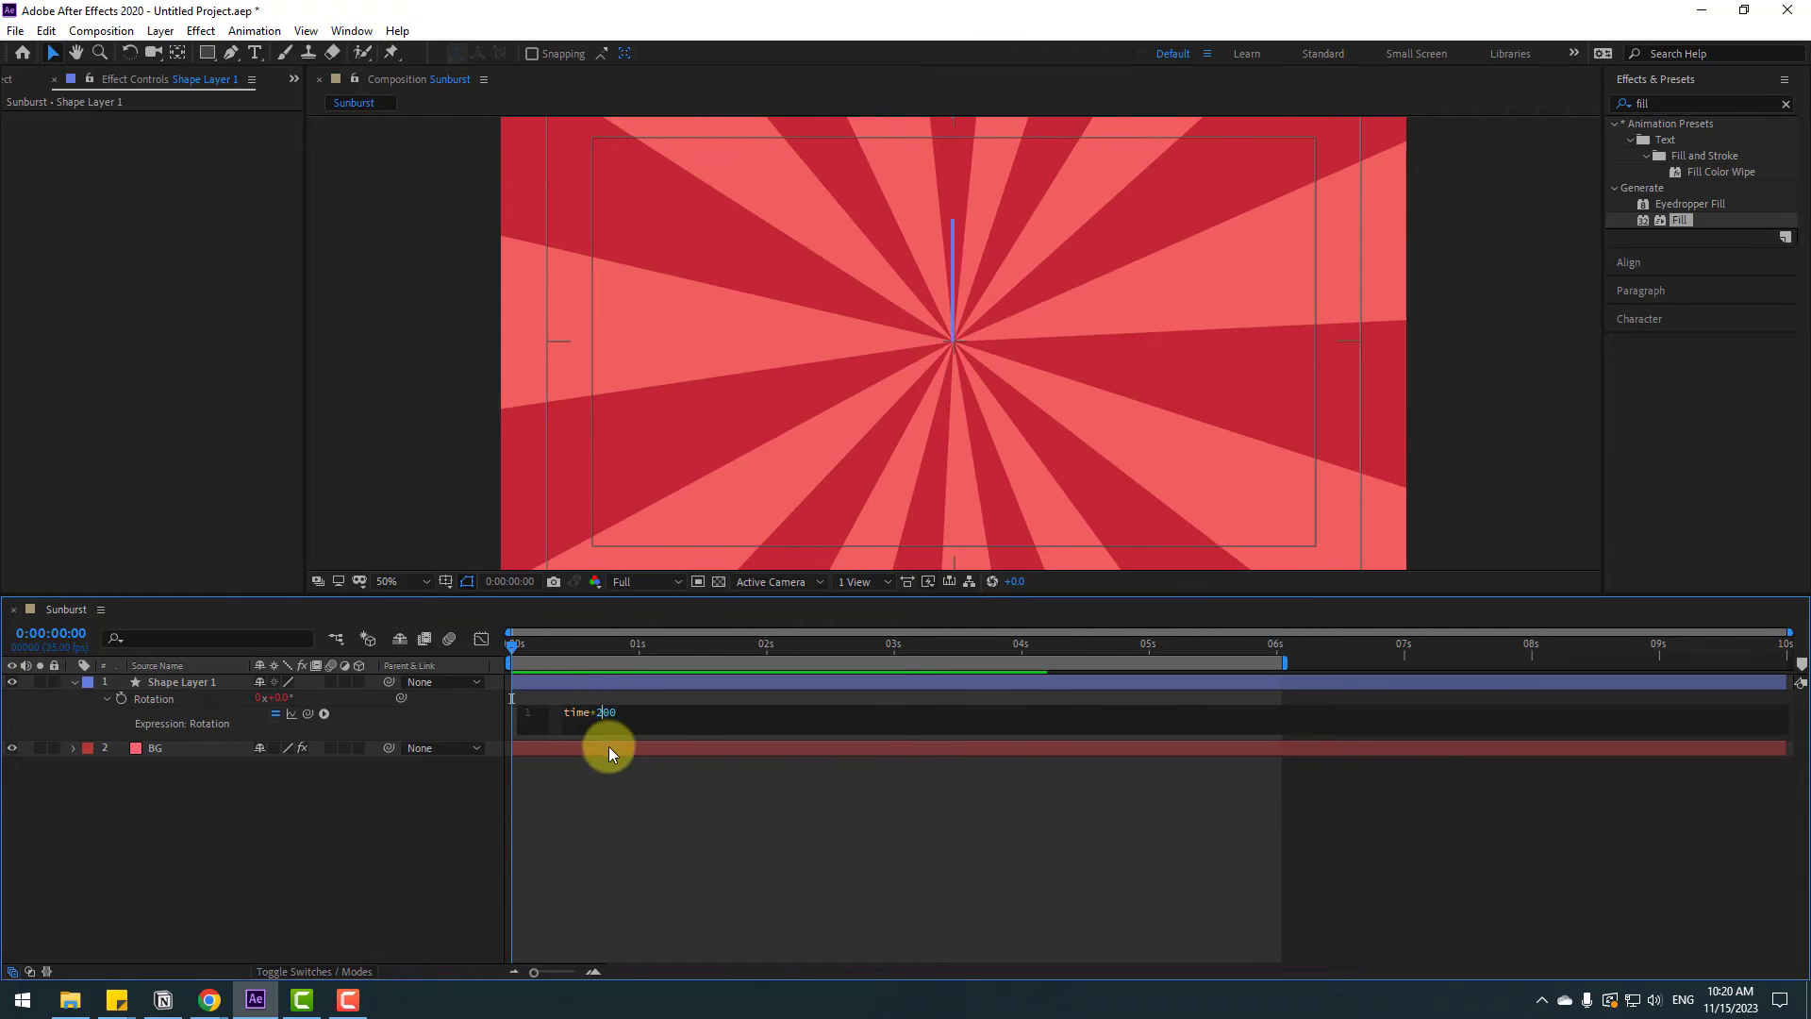
type("1")
left_click(709, 846)
key("space")
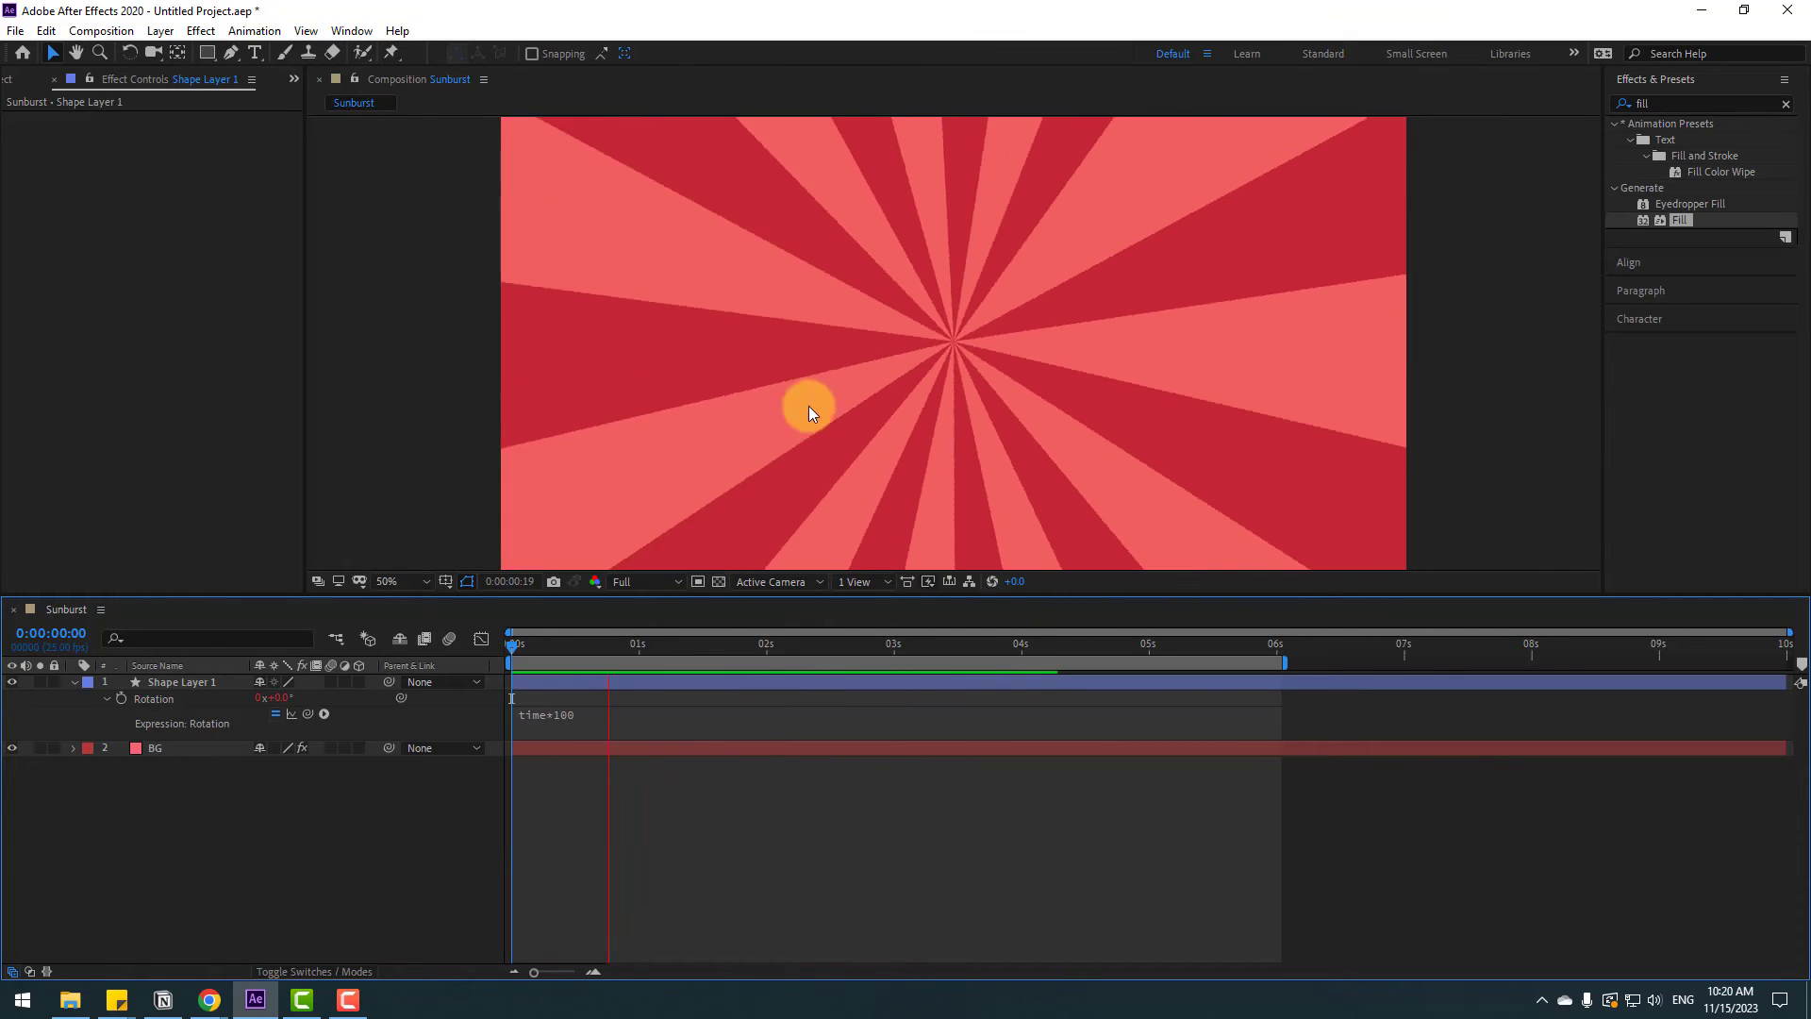
scroll(807, 406, "down", 2)
scroll(792, 423, "up", 2)
left_click(602, 711)
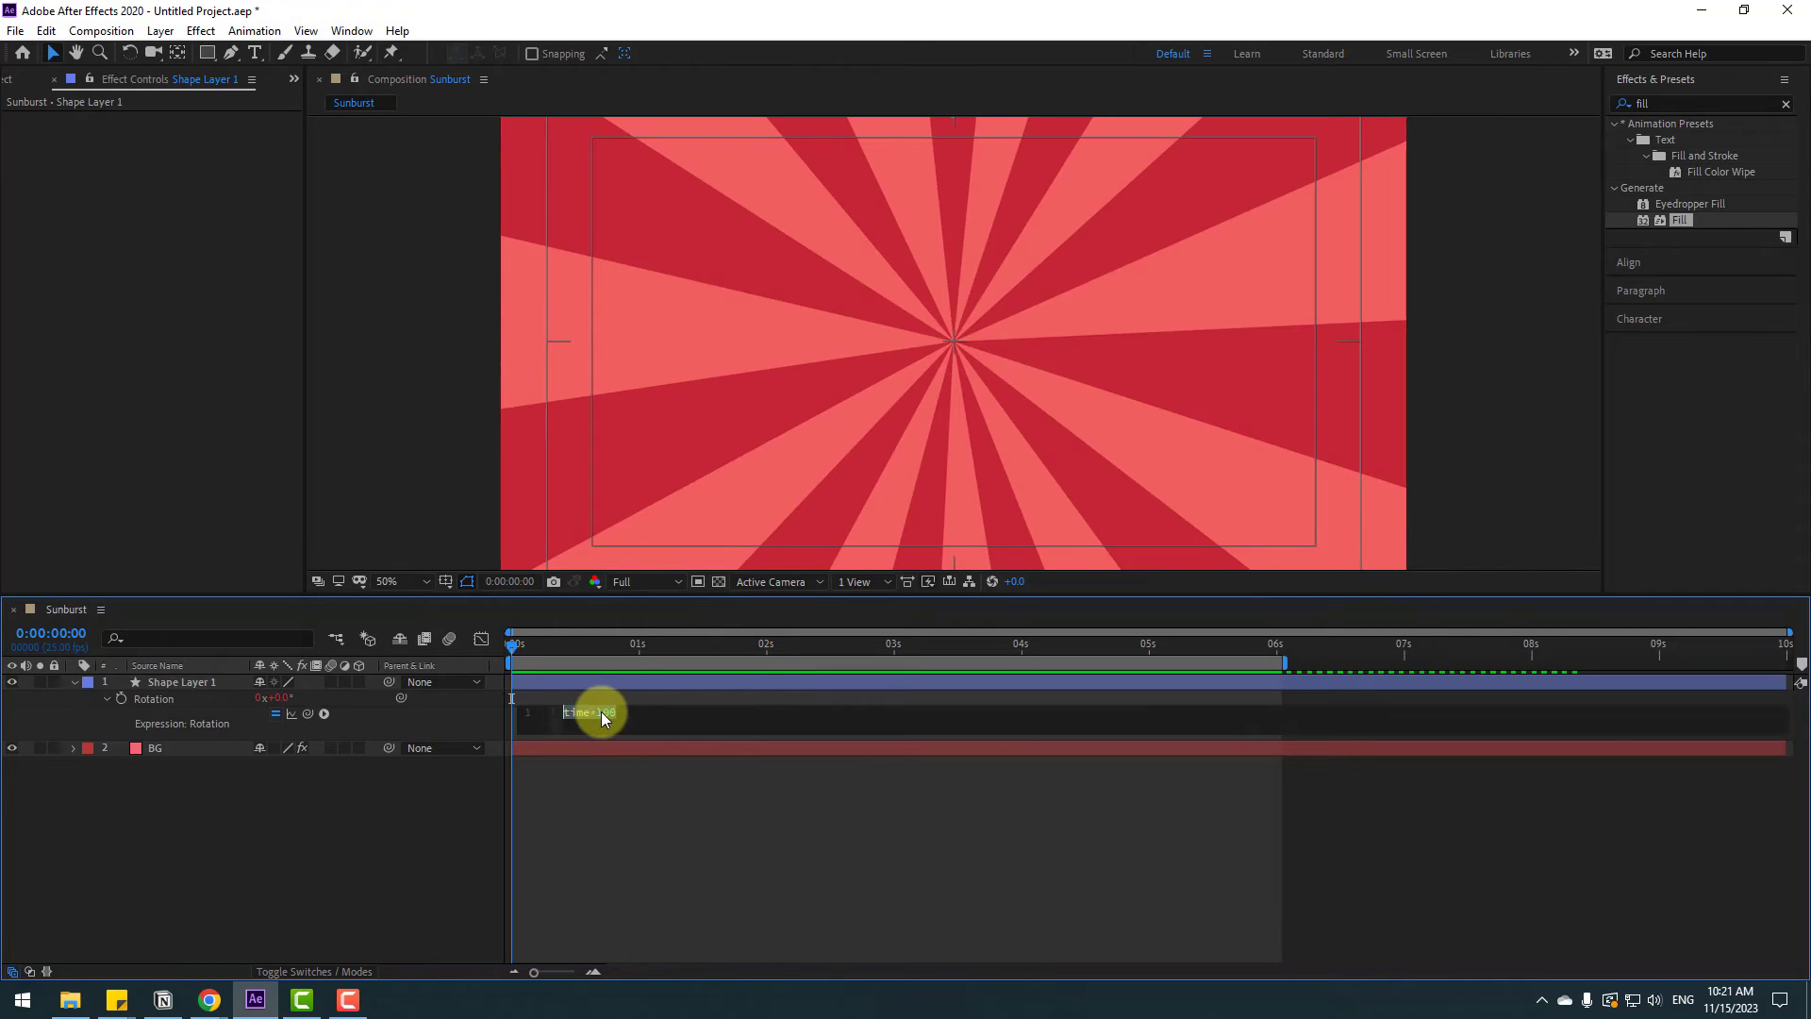
Change the rotation expression to time*45 and preview the animation
left_click(613, 713)
key("BackSpace")
key("BackSpace")
key("BackSpace")
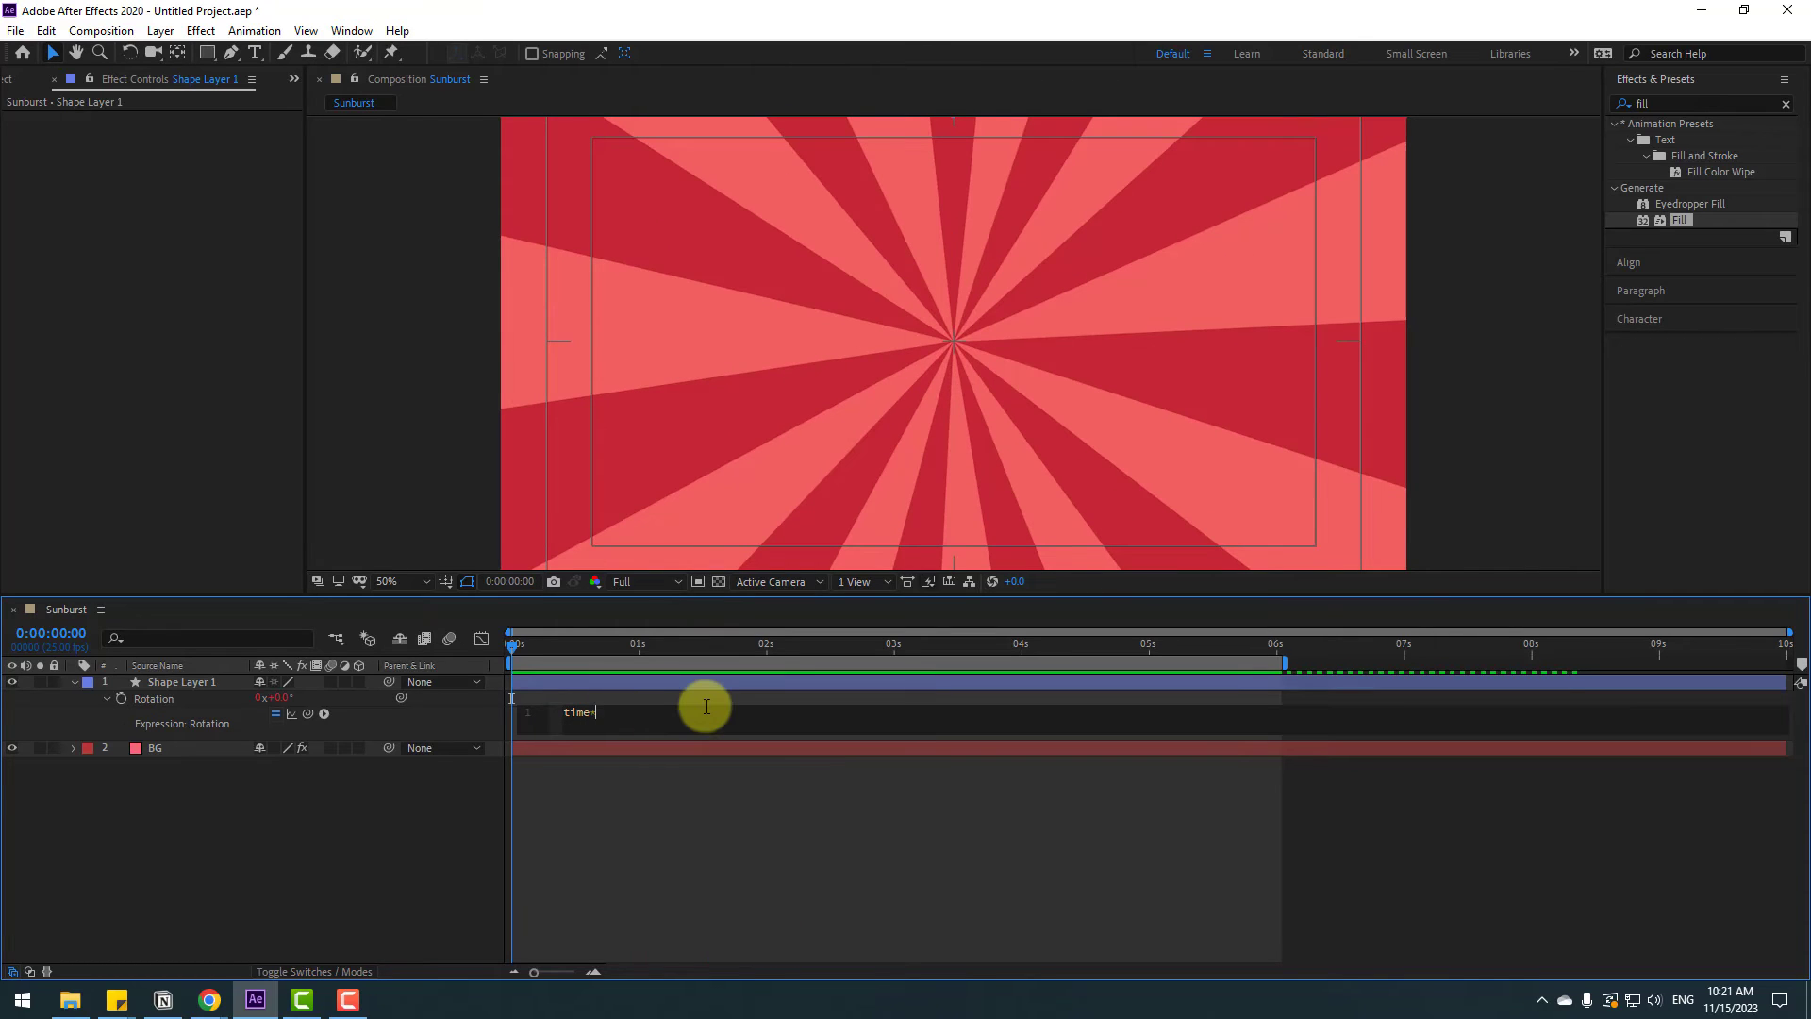
type("45")
left_click(621, 829)
key("space")
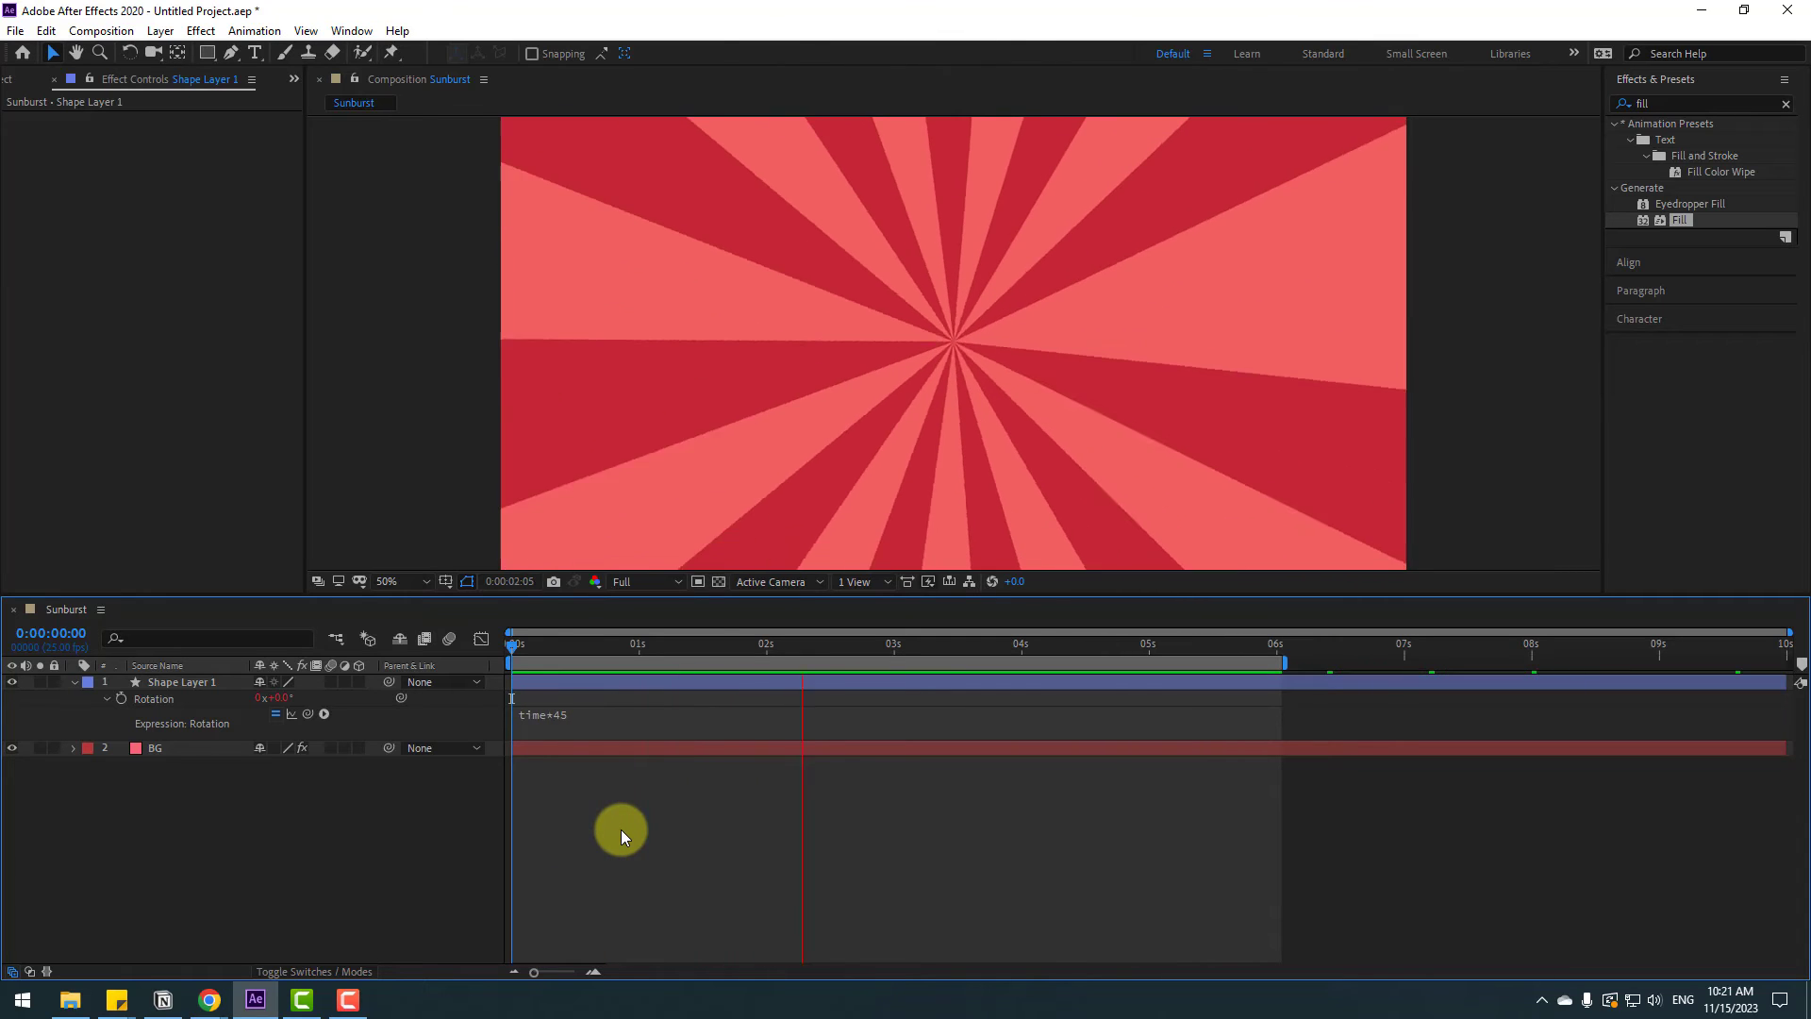
Collapse the shape layer and create a new near-black solid (020202) named shadow
left_click(95, 684)
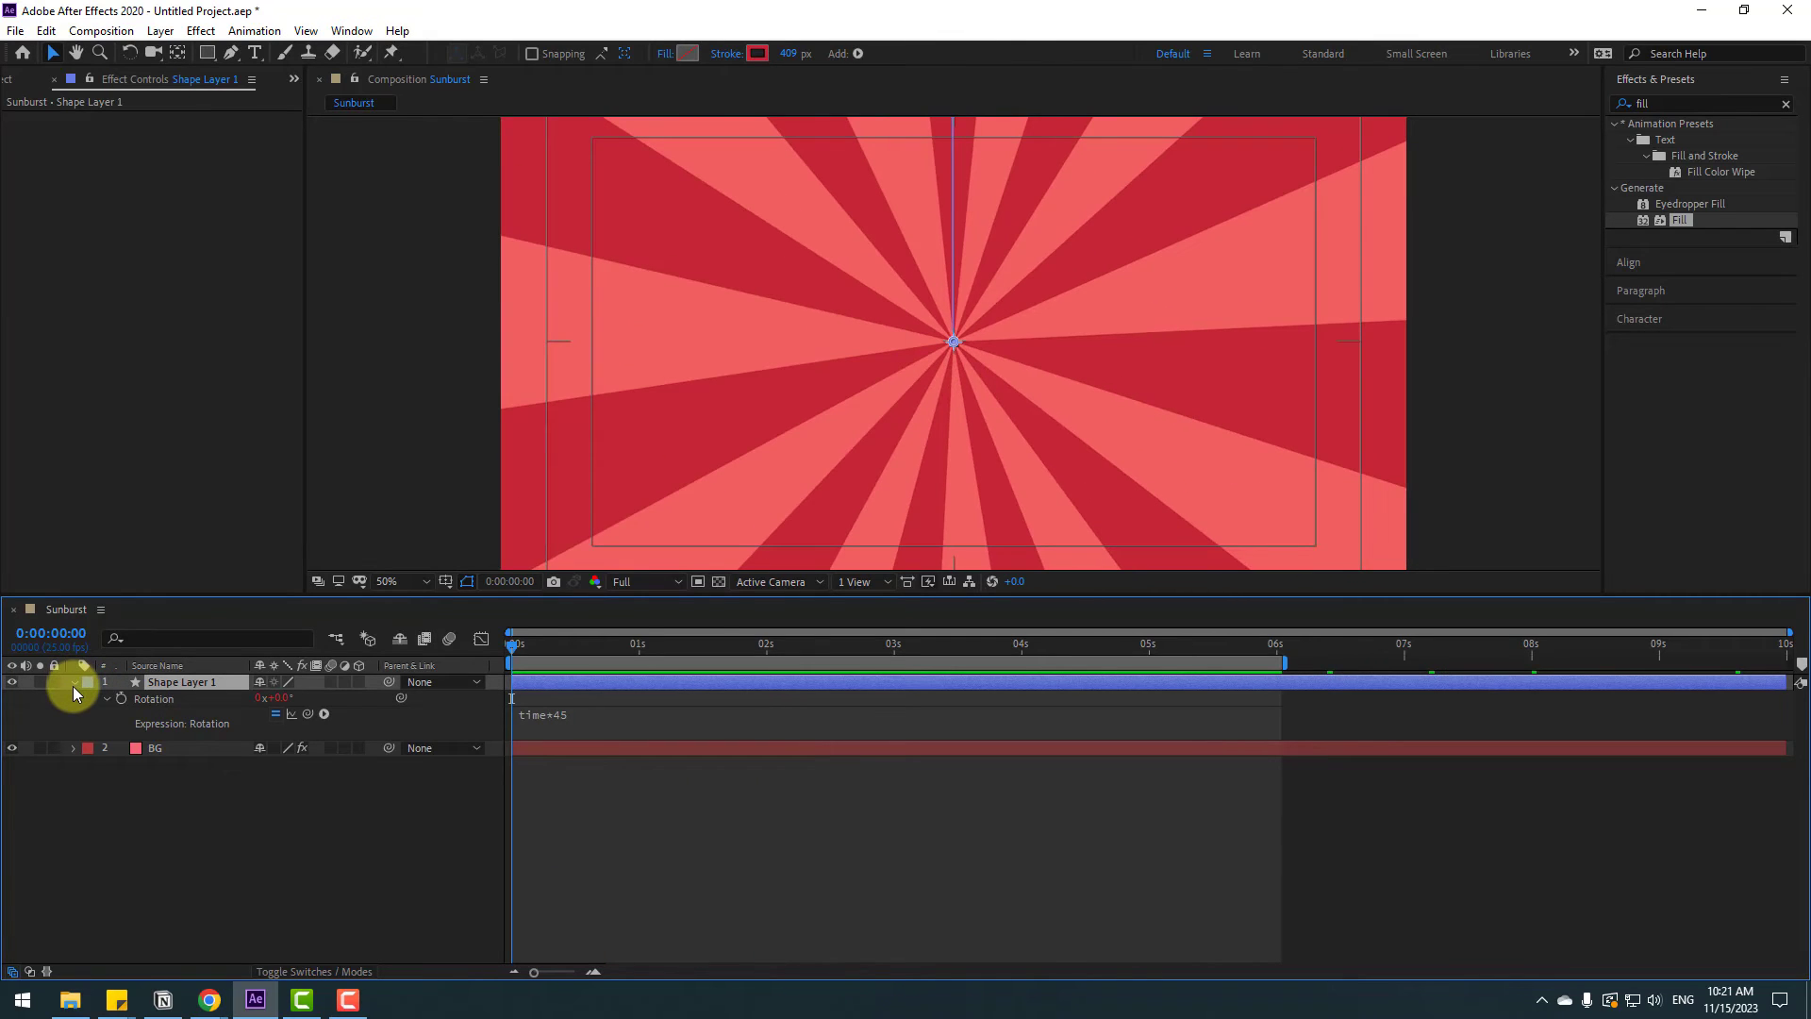
left_click(73, 683)
left_click(194, 794)
right_click(177, 759)
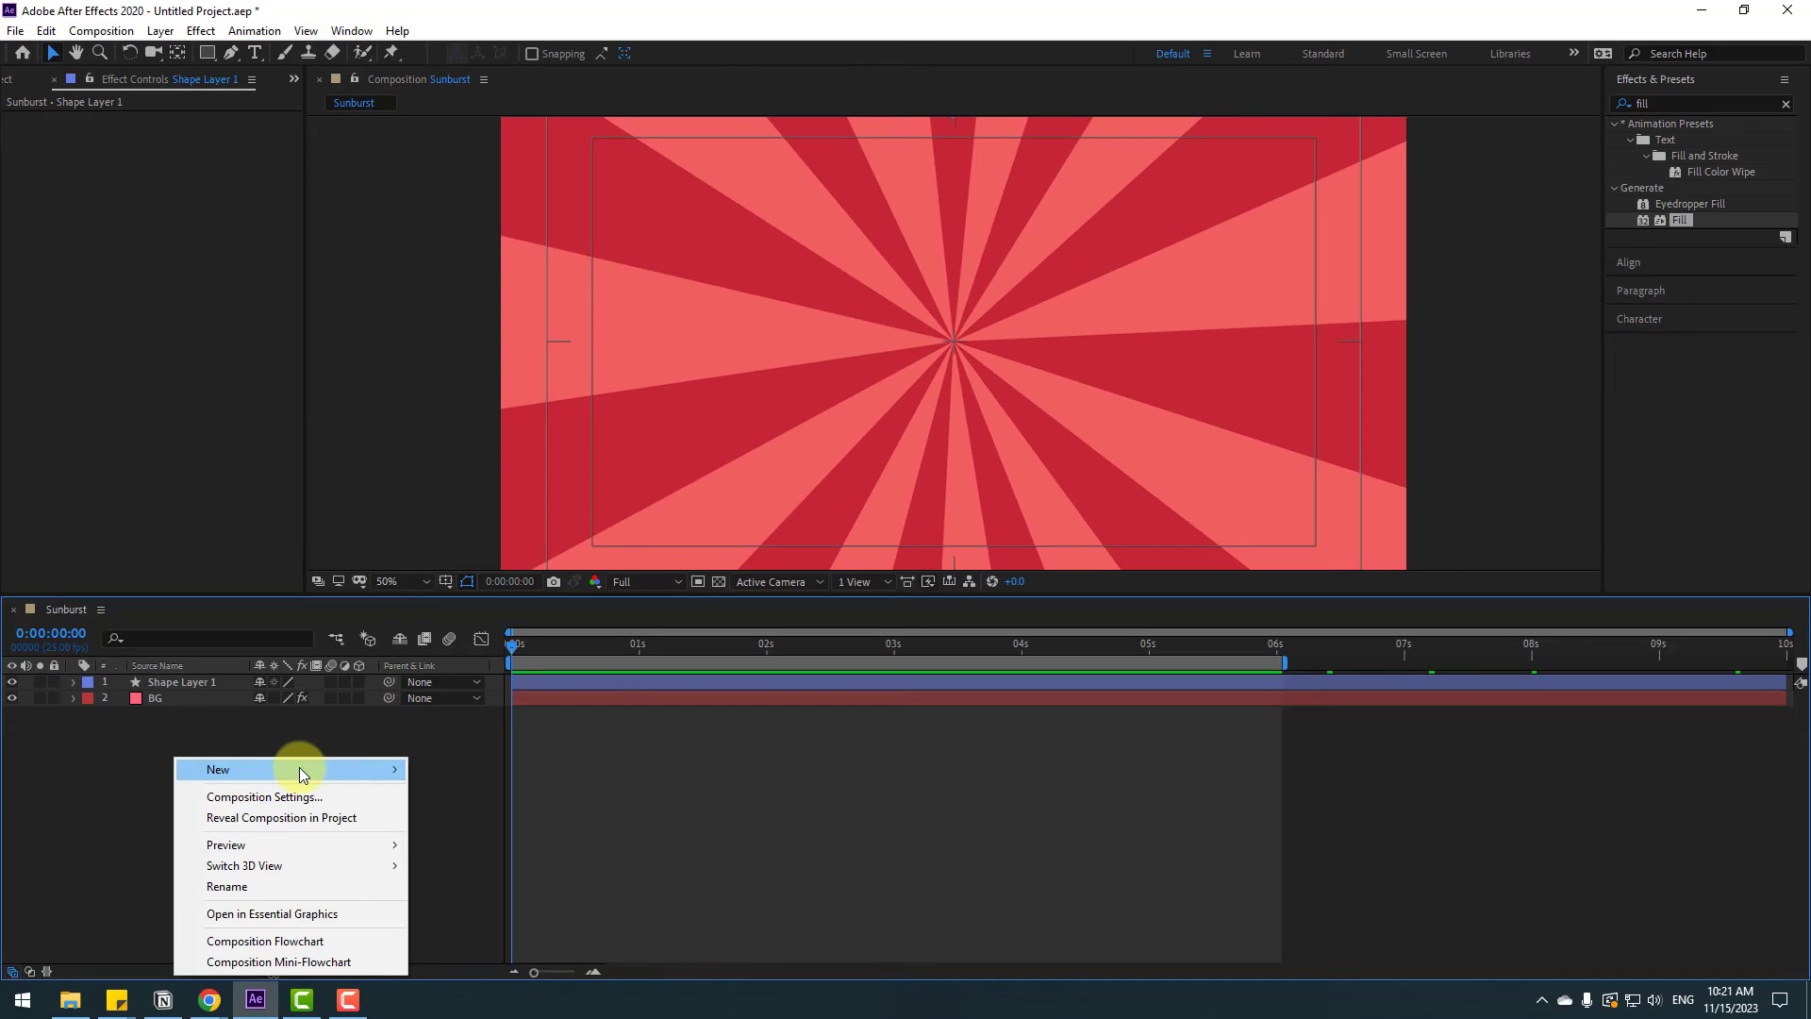
mouse_move(298, 767)
left_click(477, 817)
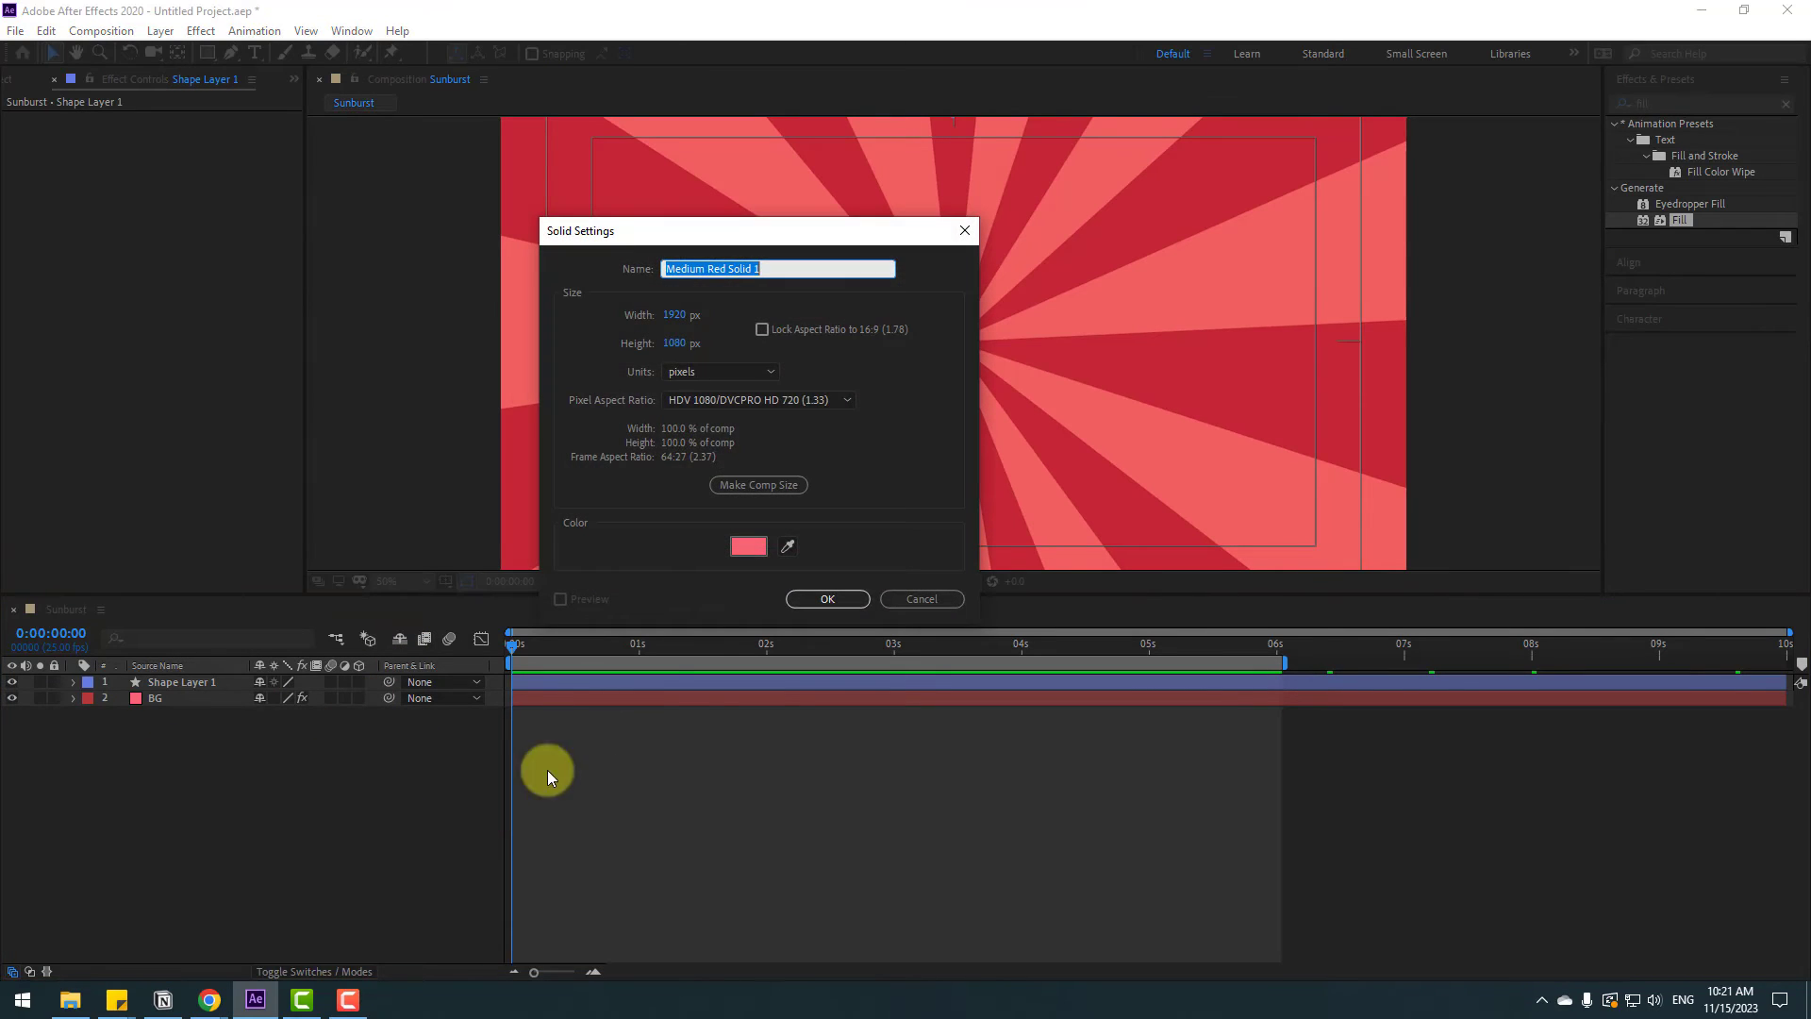
left_click(747, 546)
left_click_drag(647, 784, 421, 955)
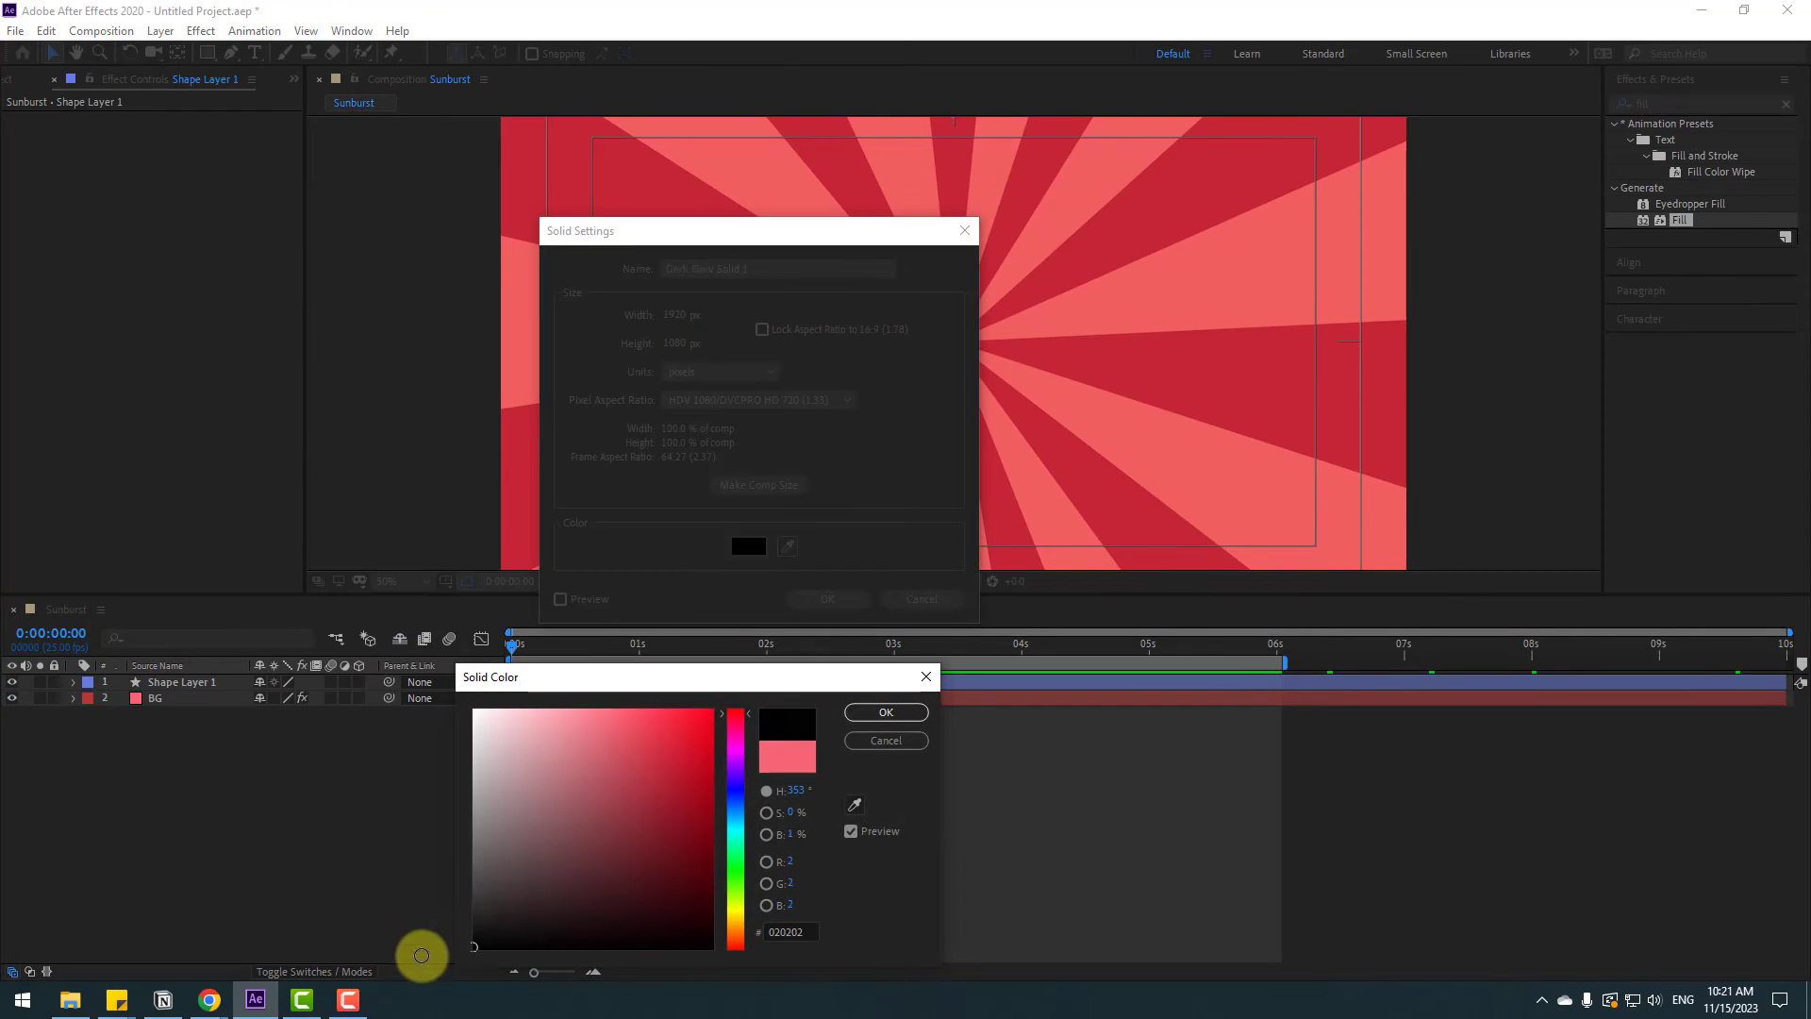
left_click(864, 712)
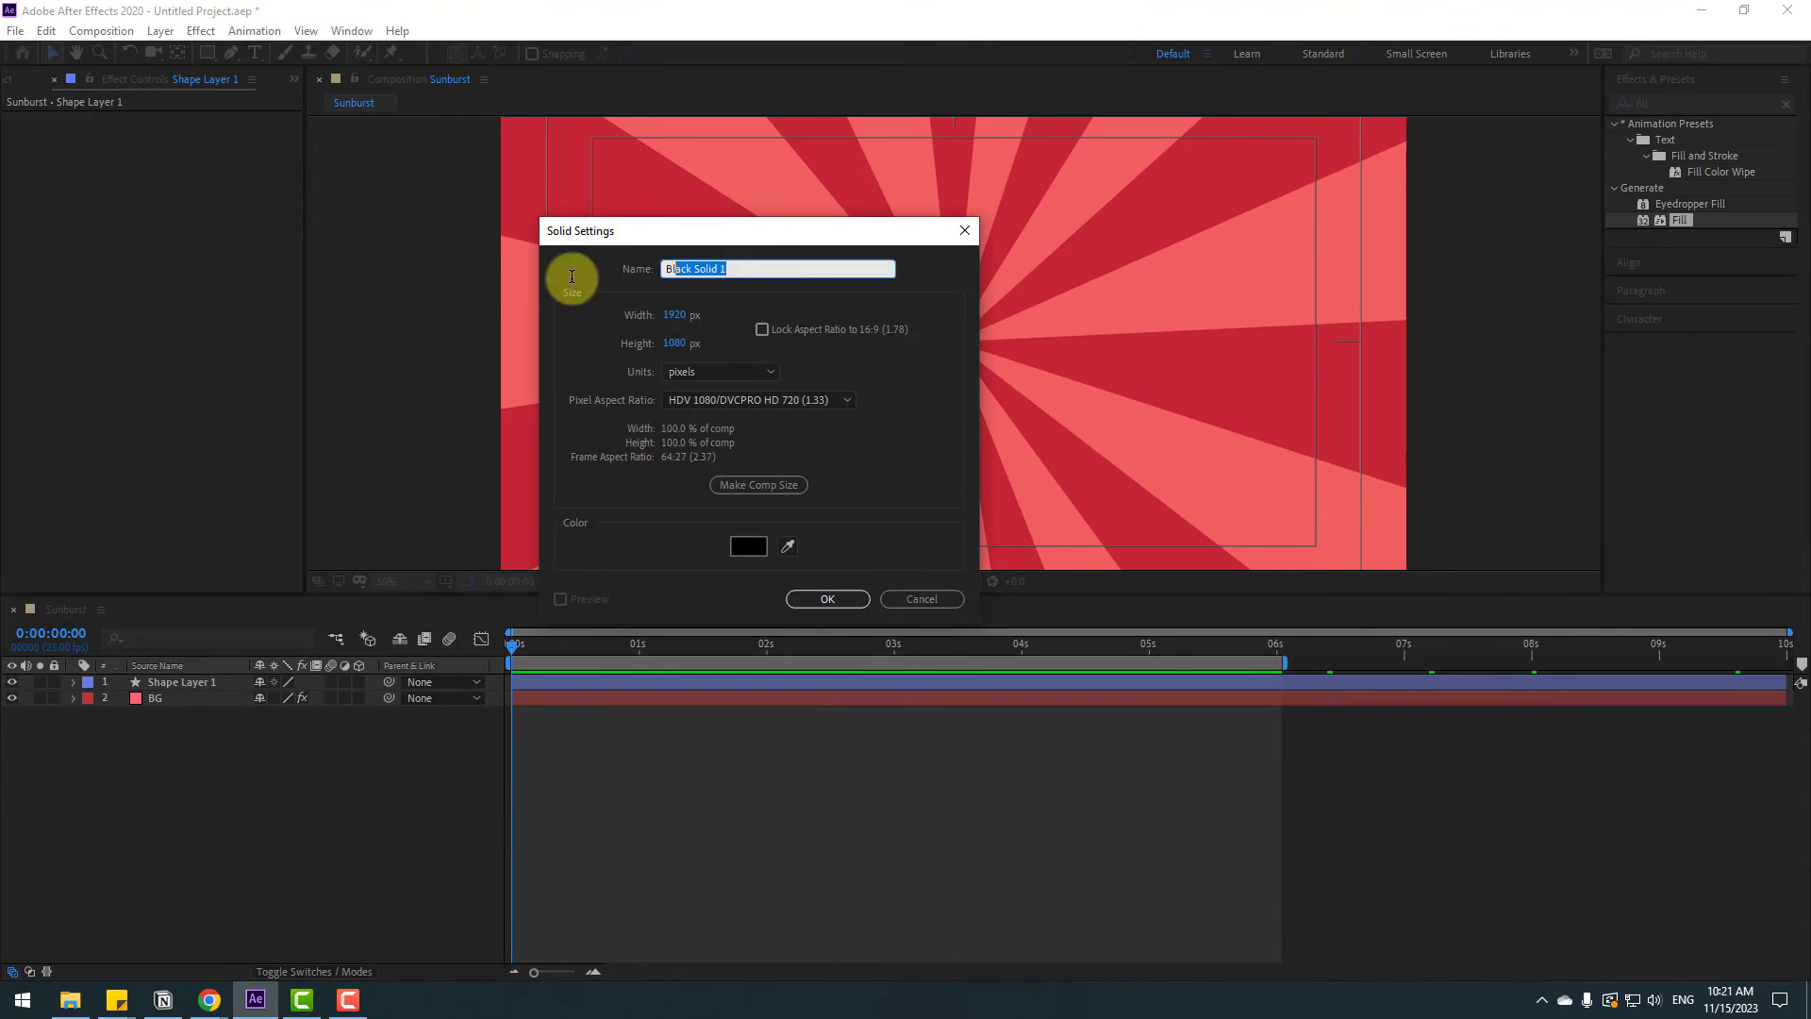
type("shadow")
left_click(808, 598)
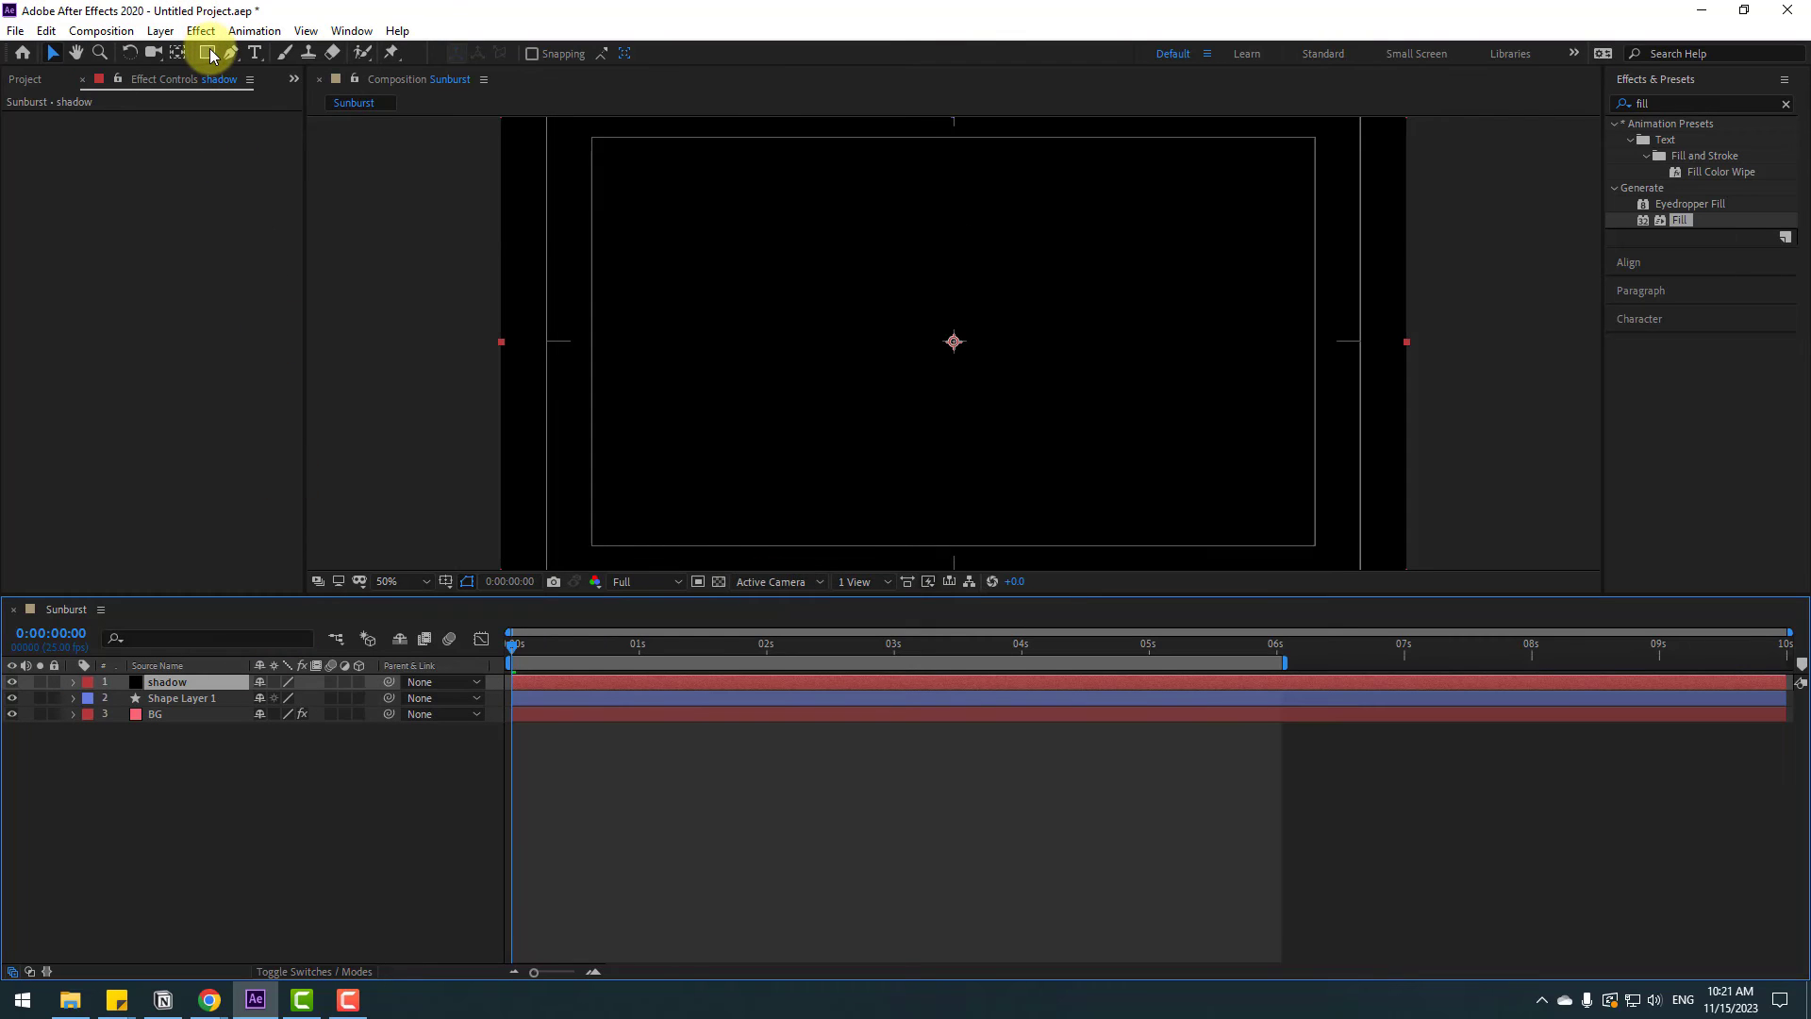
Add a full-frame ellipse mask to the shadow solid and set the mask to Inverted
left_click_drag(209, 54, 253, 98)
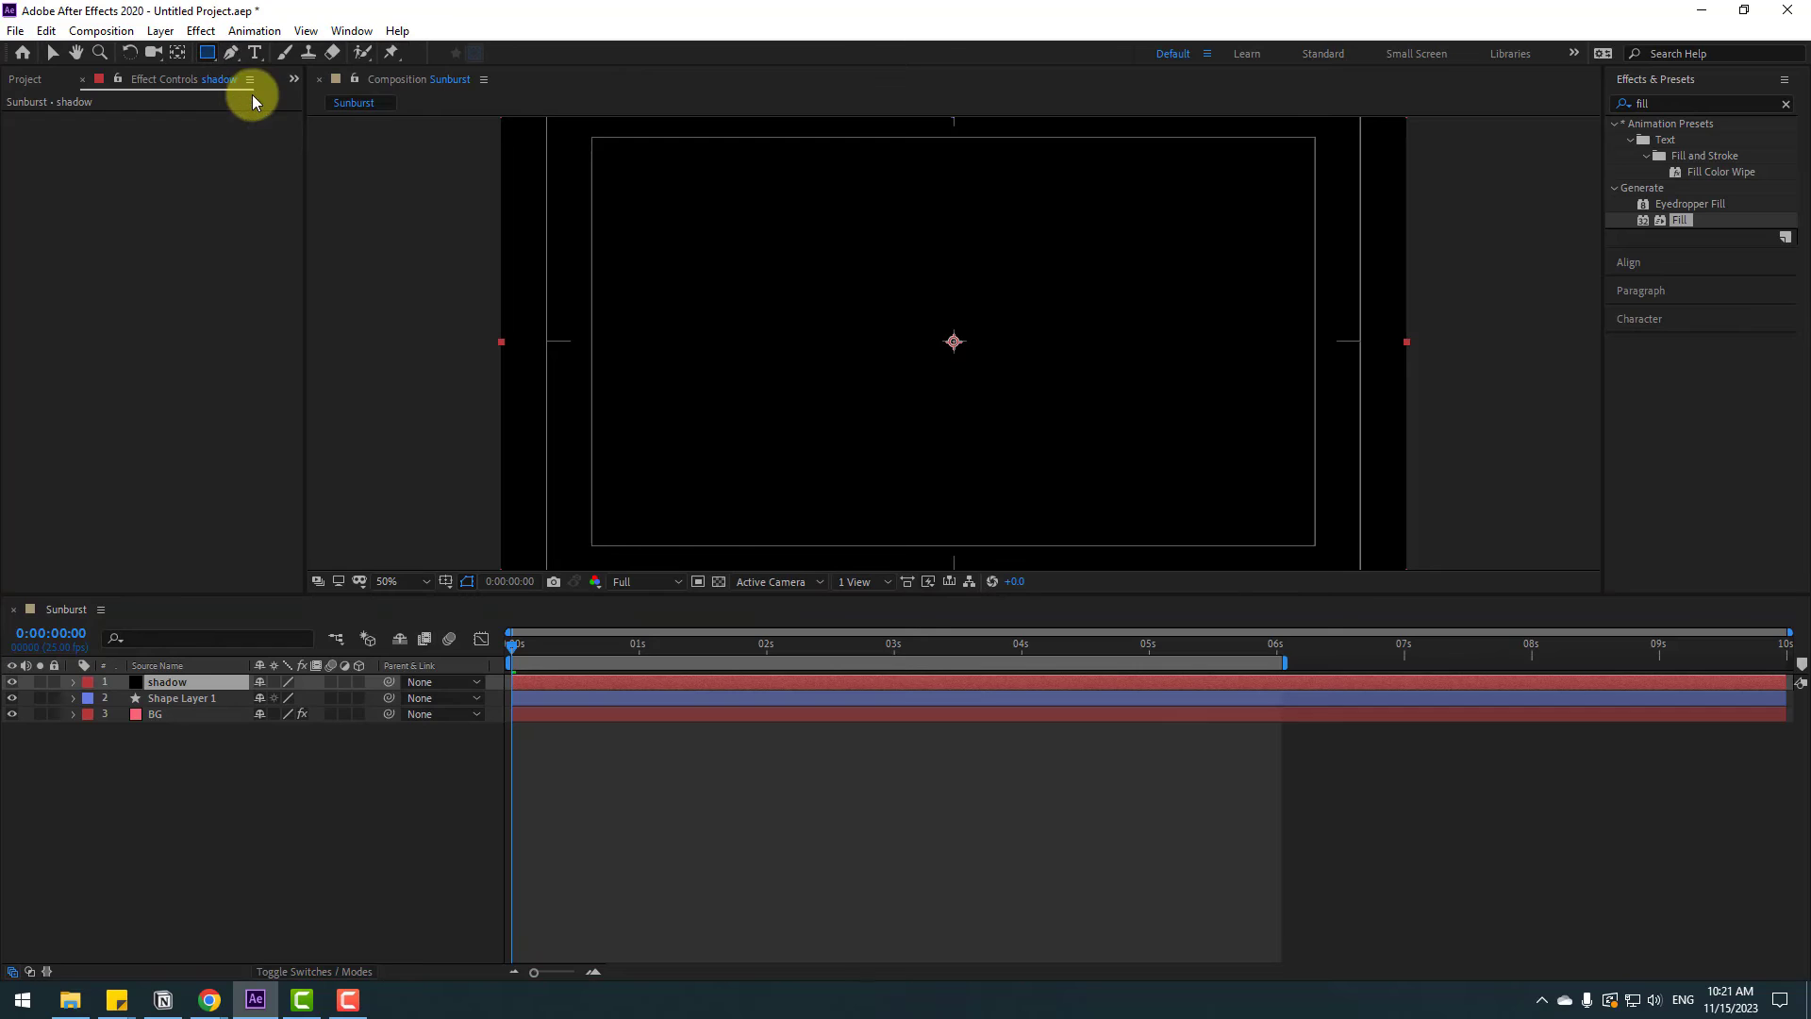
double_click(207, 54)
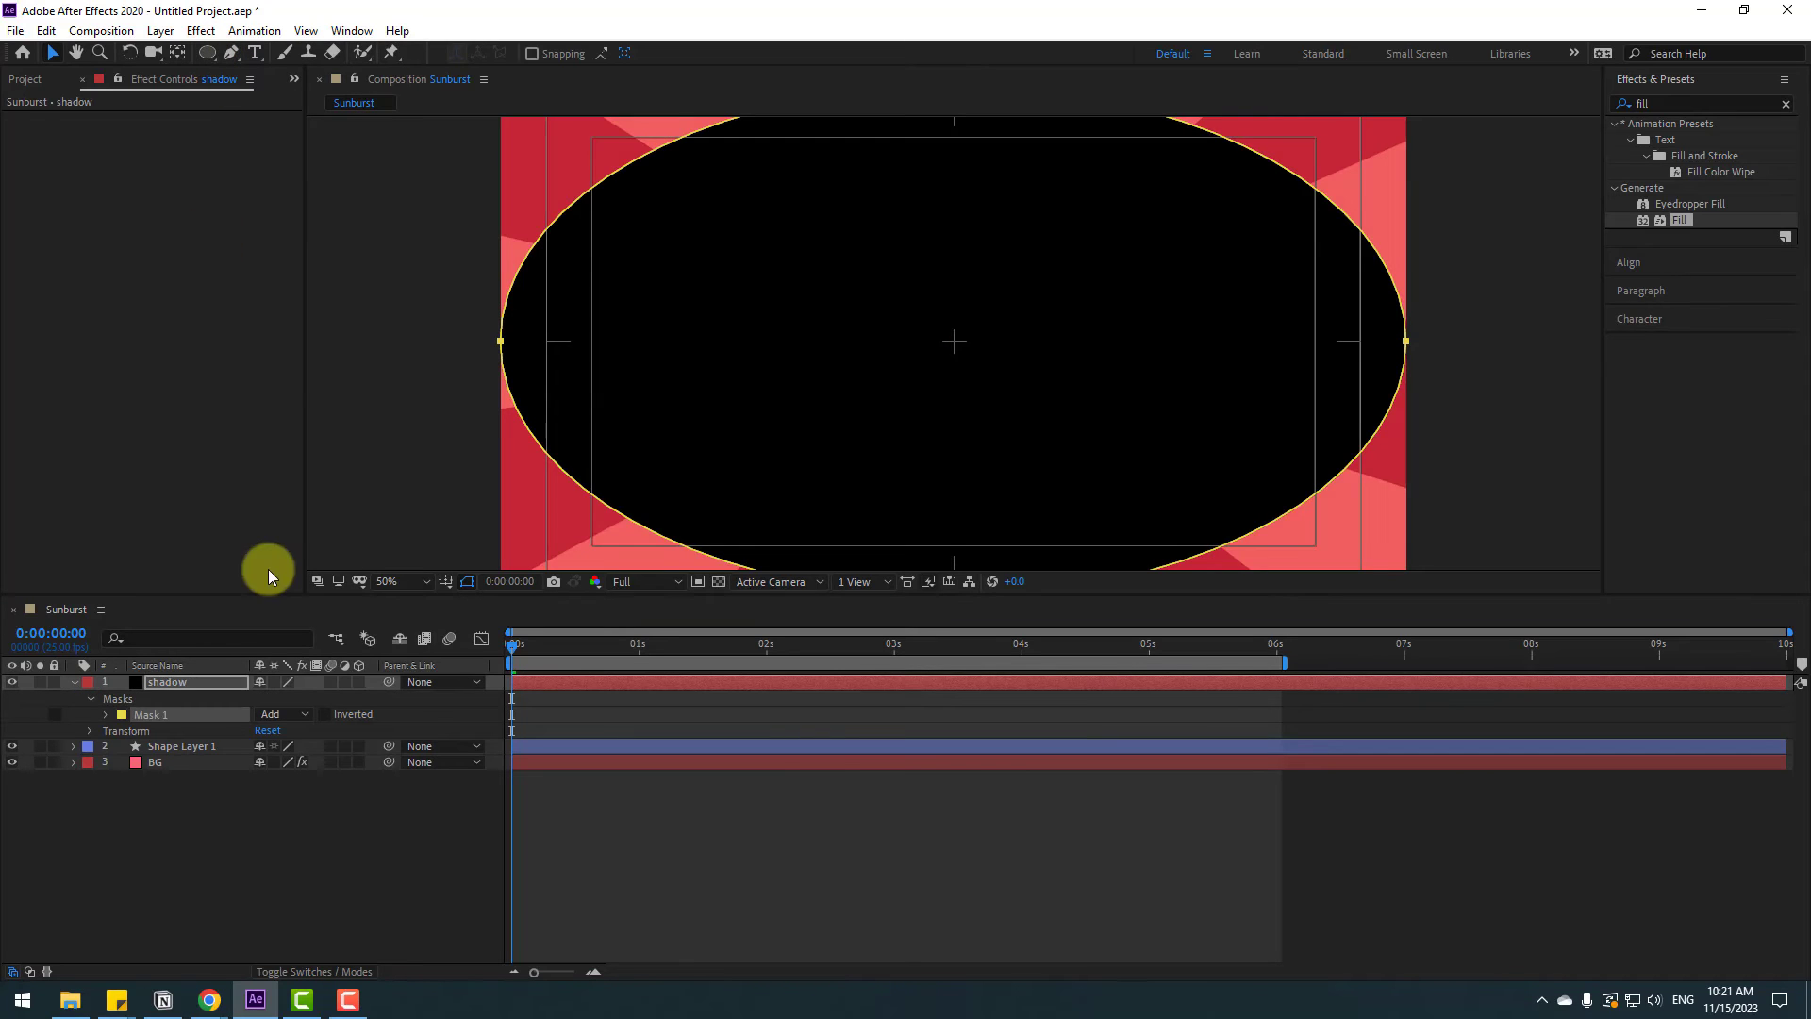
left_click(105, 717)
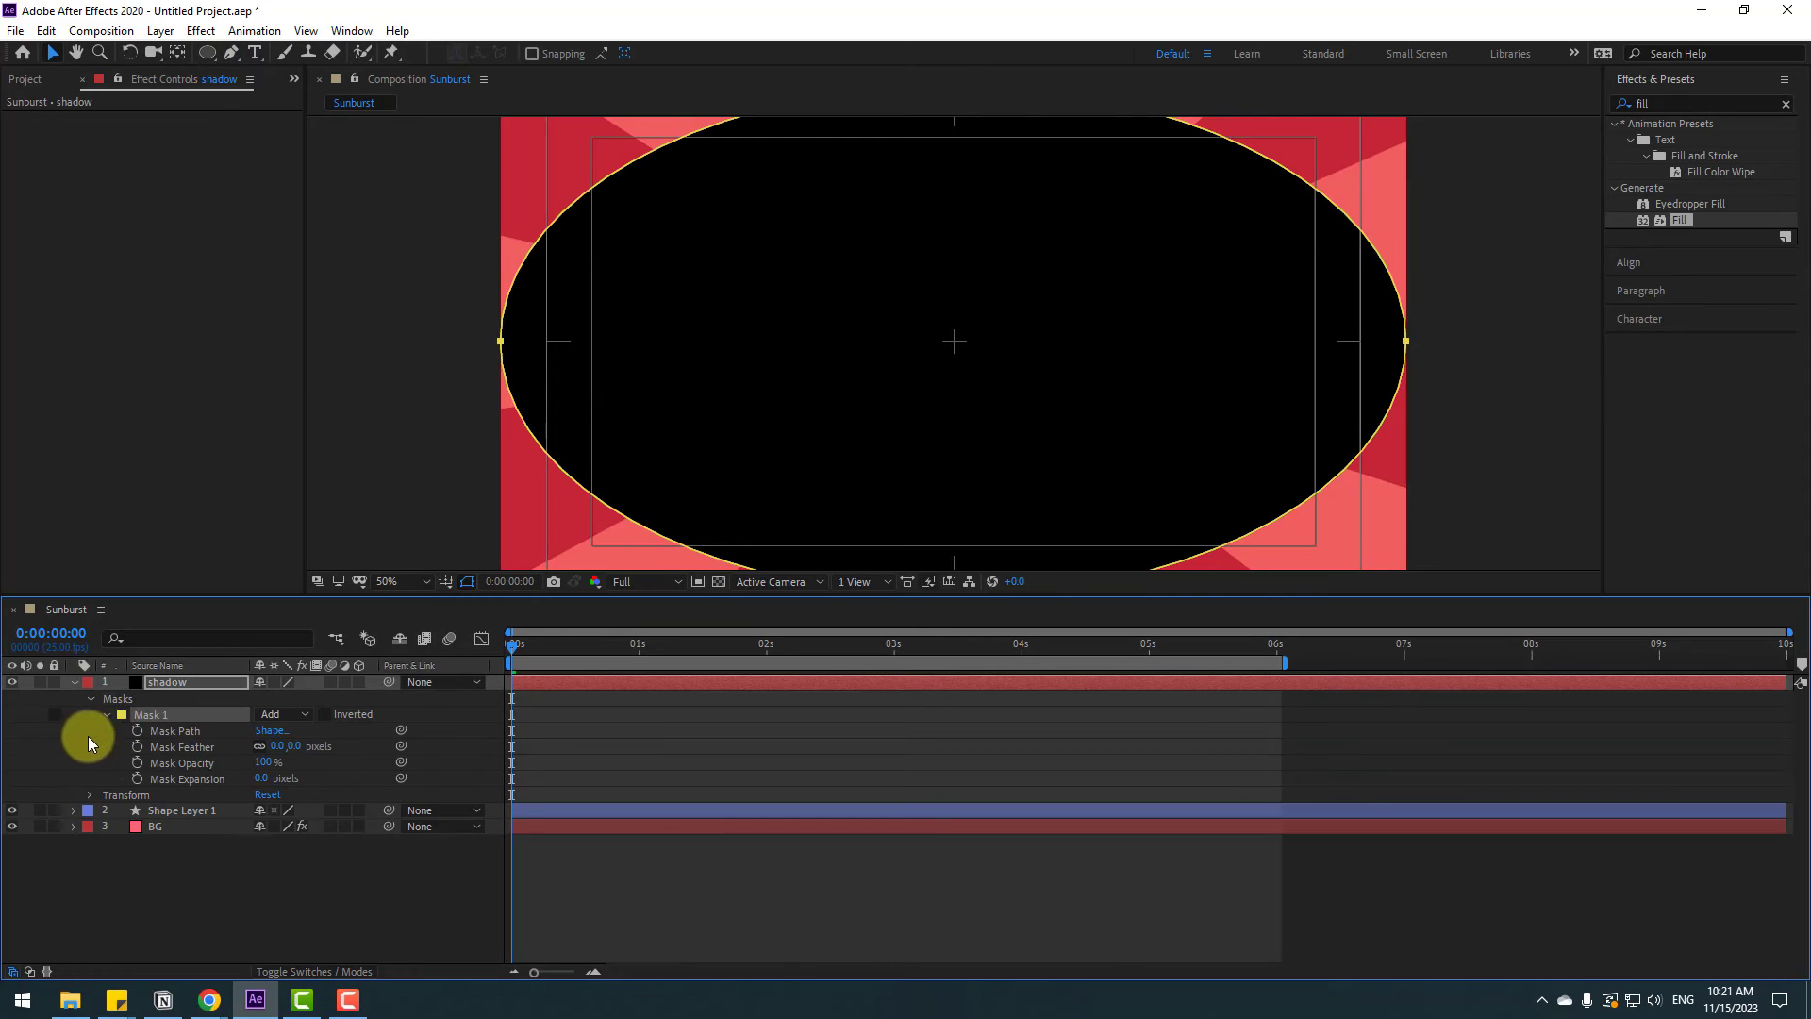
left_click(326, 714)
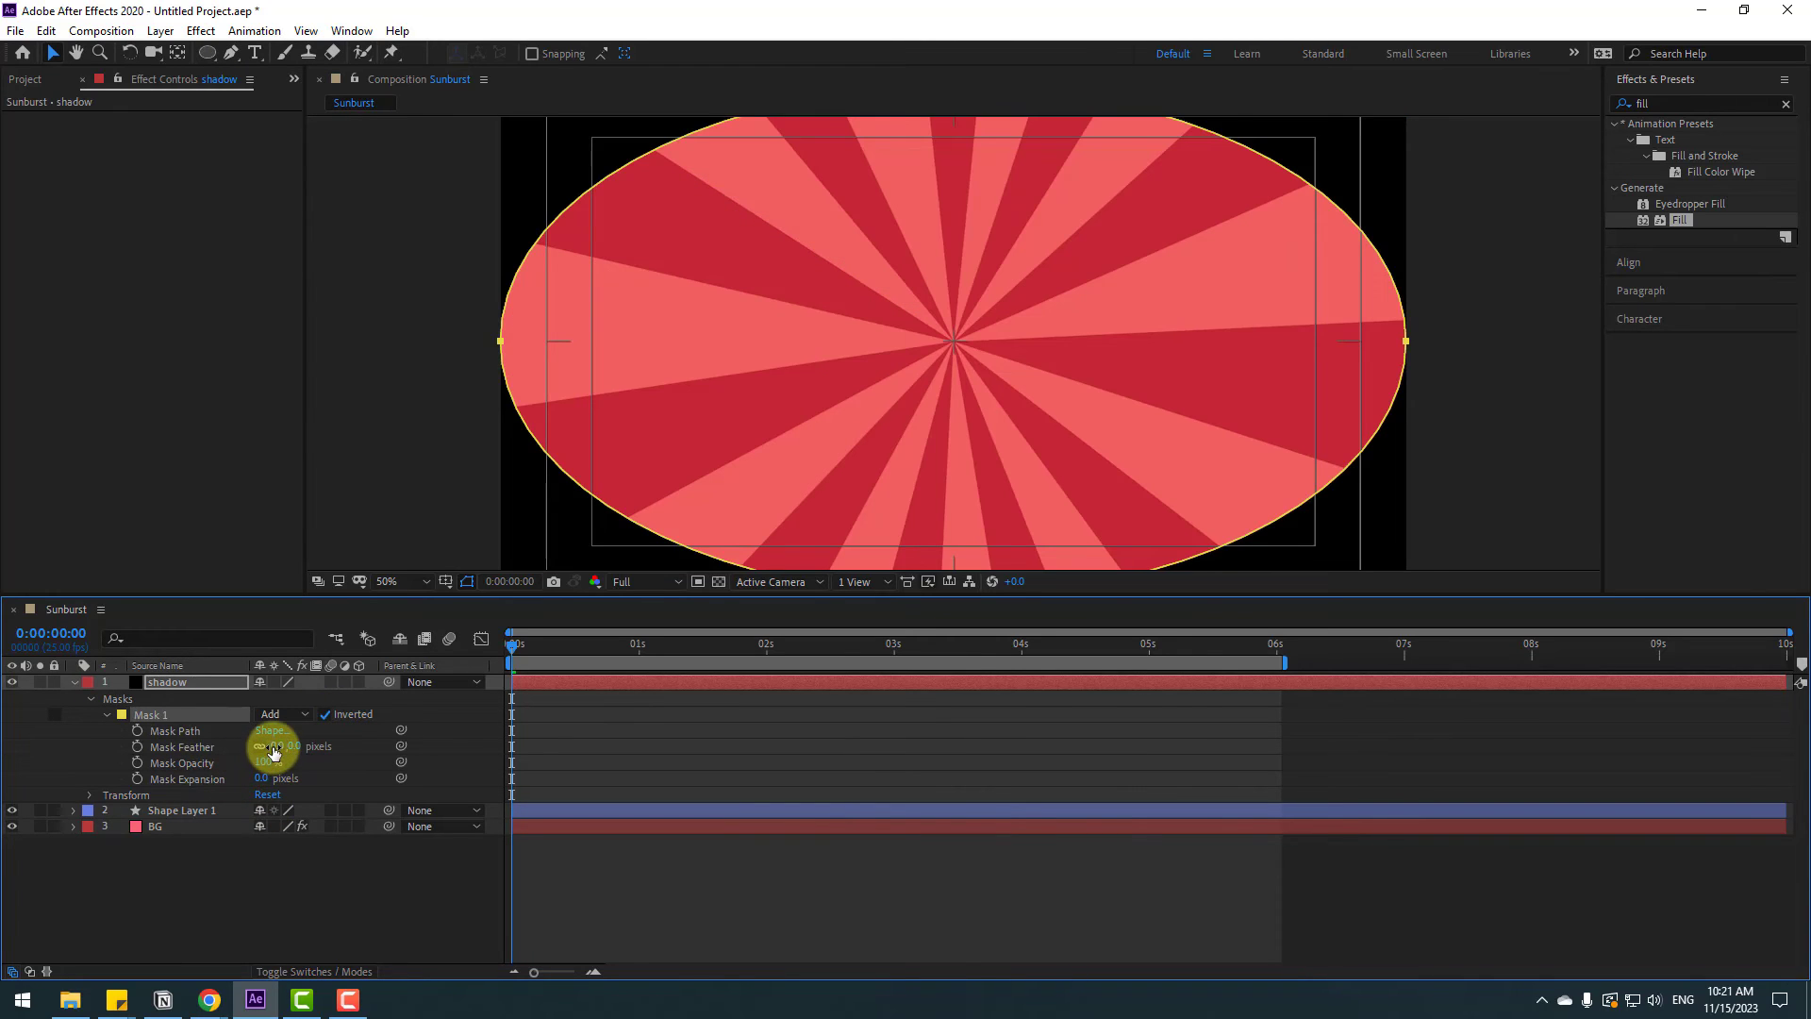
Set the shadow mask's feather to 1223 pixels and its expansion to 220 pixels, then collapse the layer
left_click_drag(273, 751, 1268, 589)
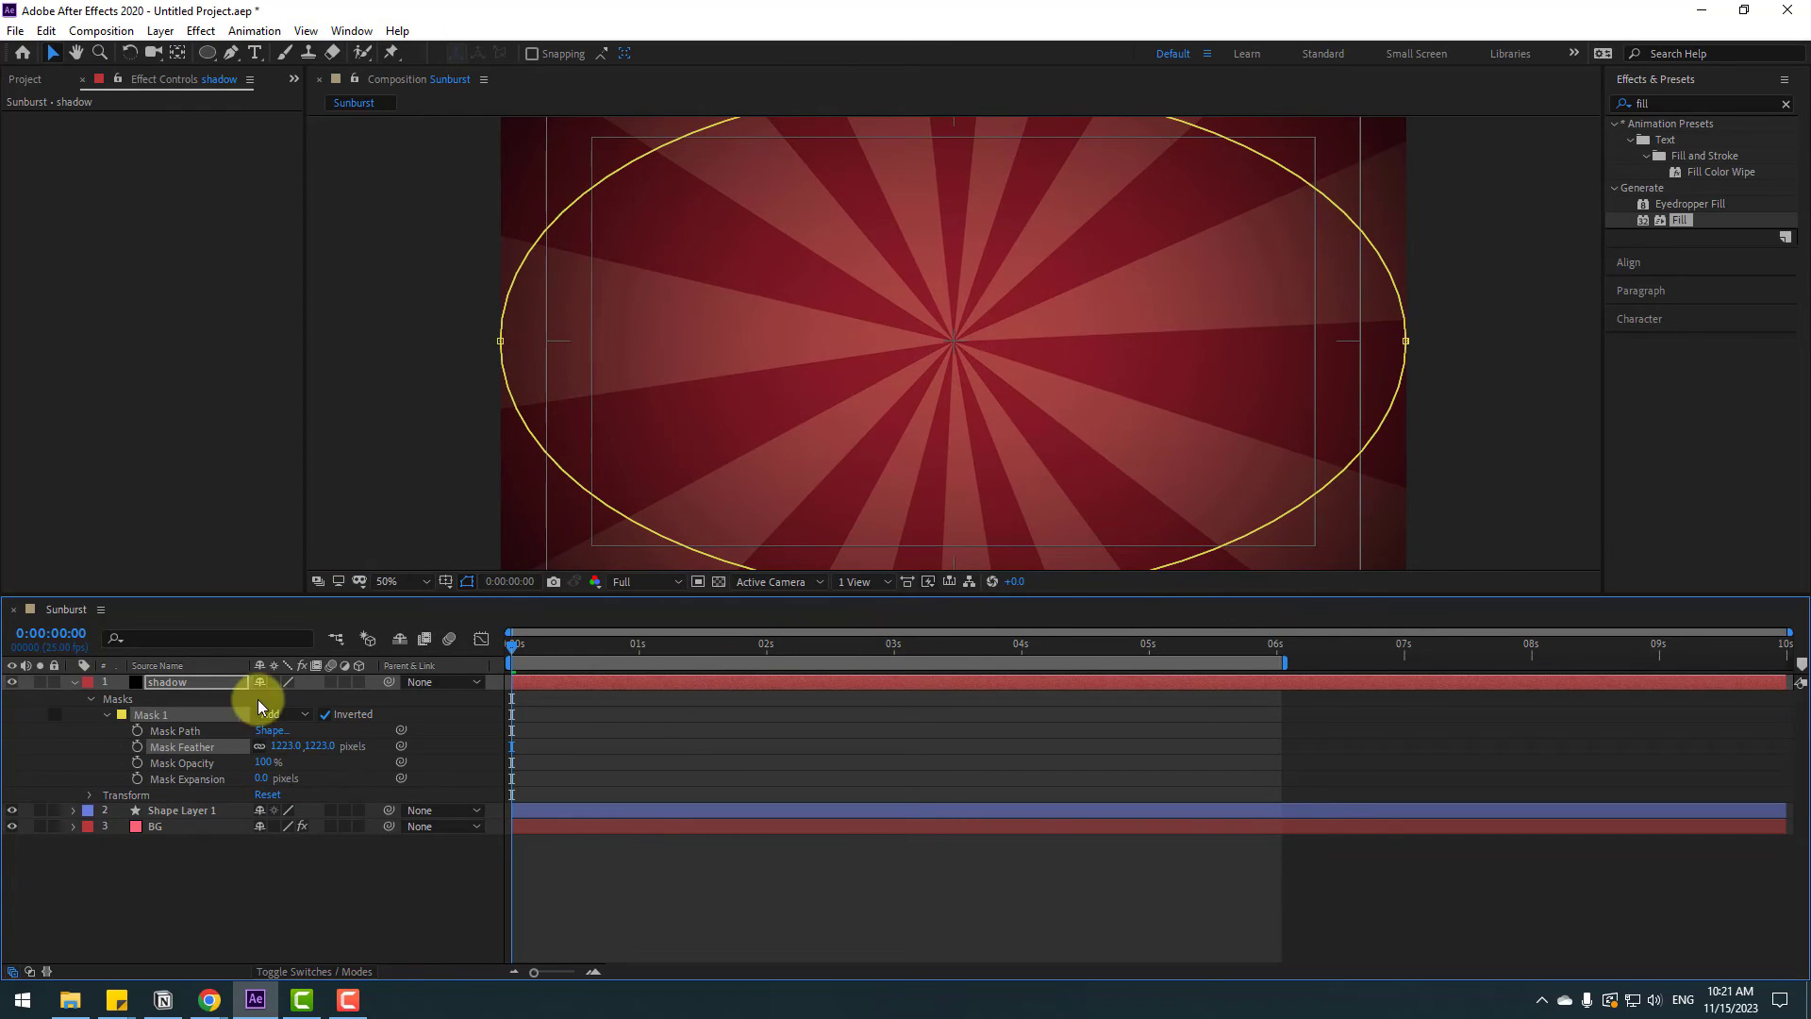
left_click_drag(263, 784, 344, 765)
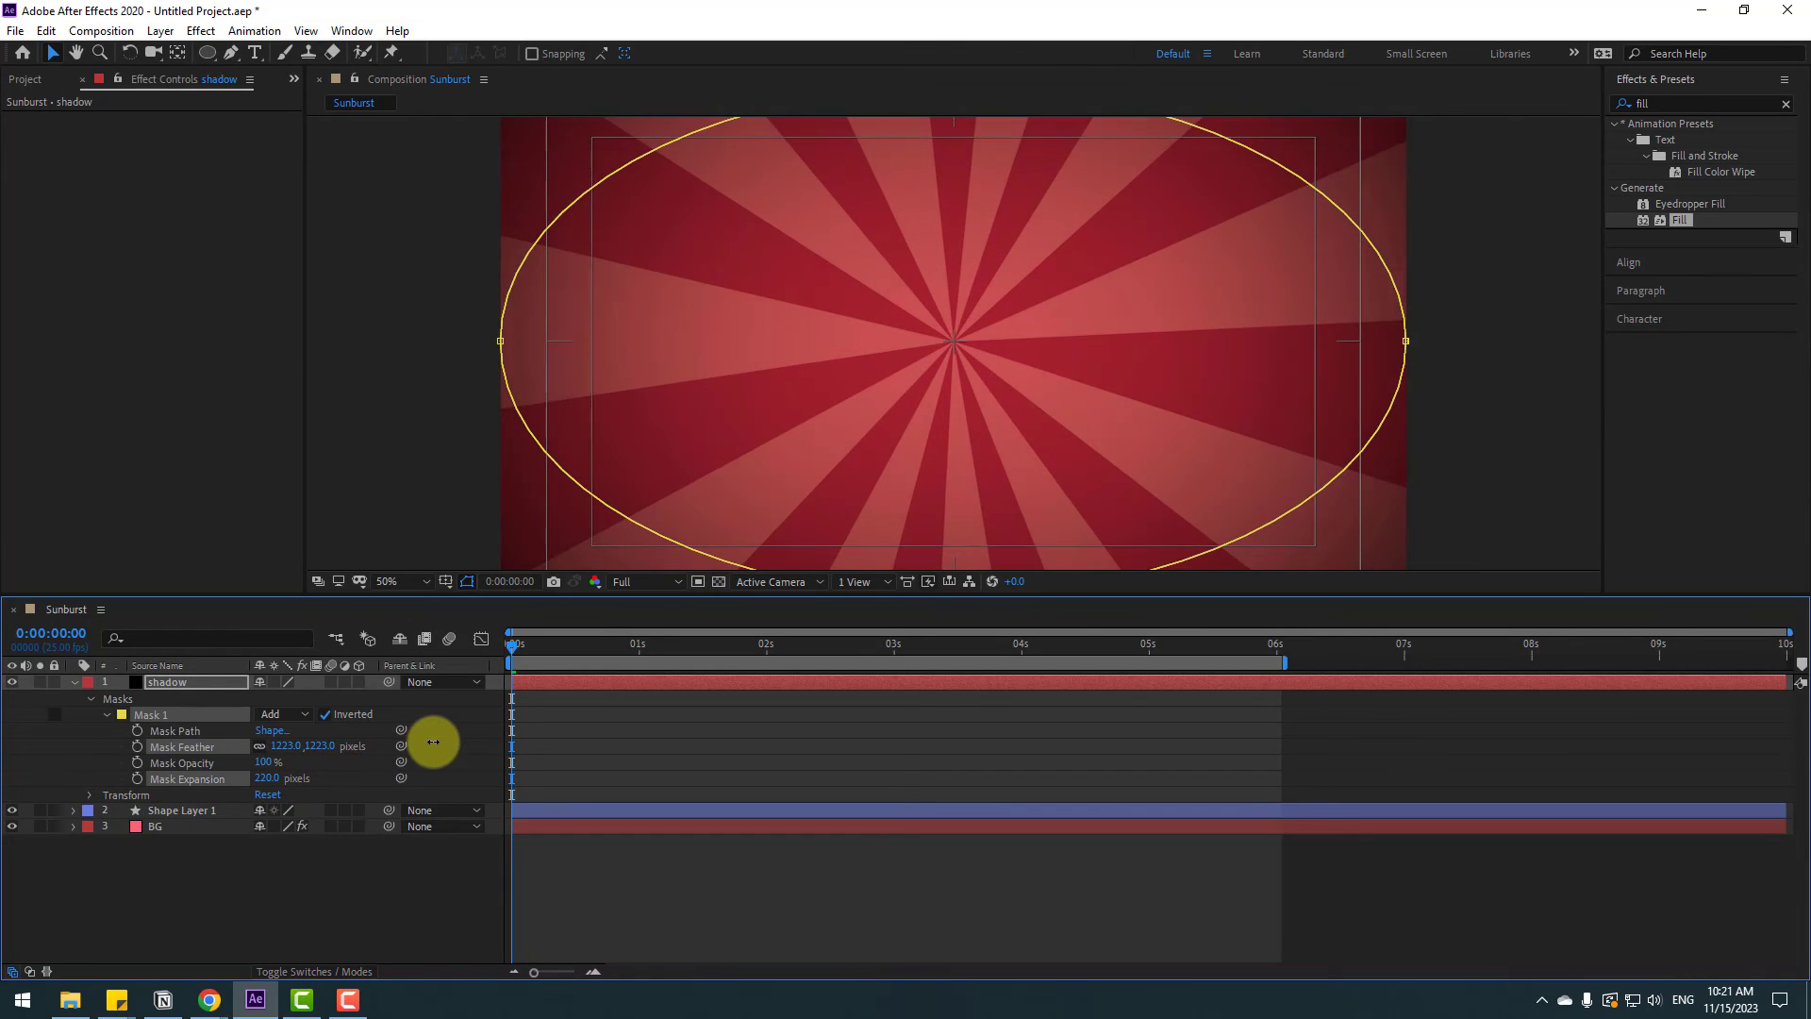
left_click(73, 683)
Toggle the shadow layer's visibility on and off to compare, and preview the animation
left_click(13, 683)
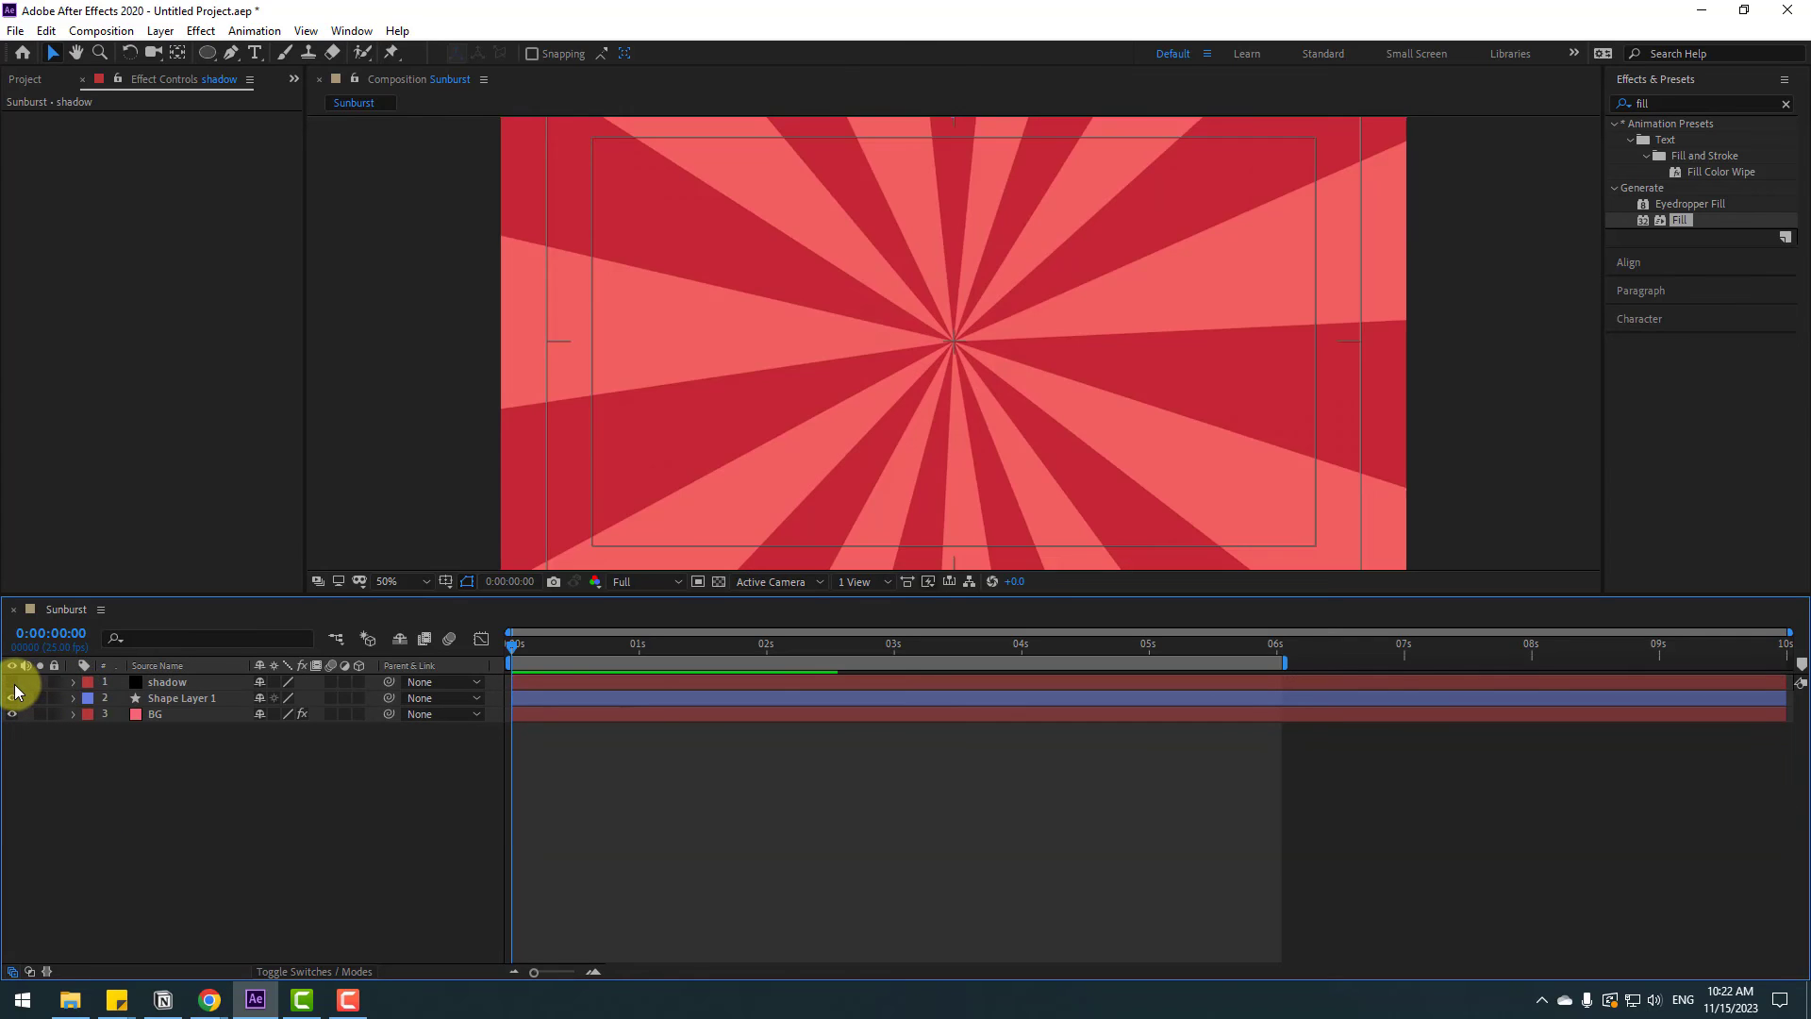
left_click(14, 683)
left_click(14, 683)
left_click(13, 683)
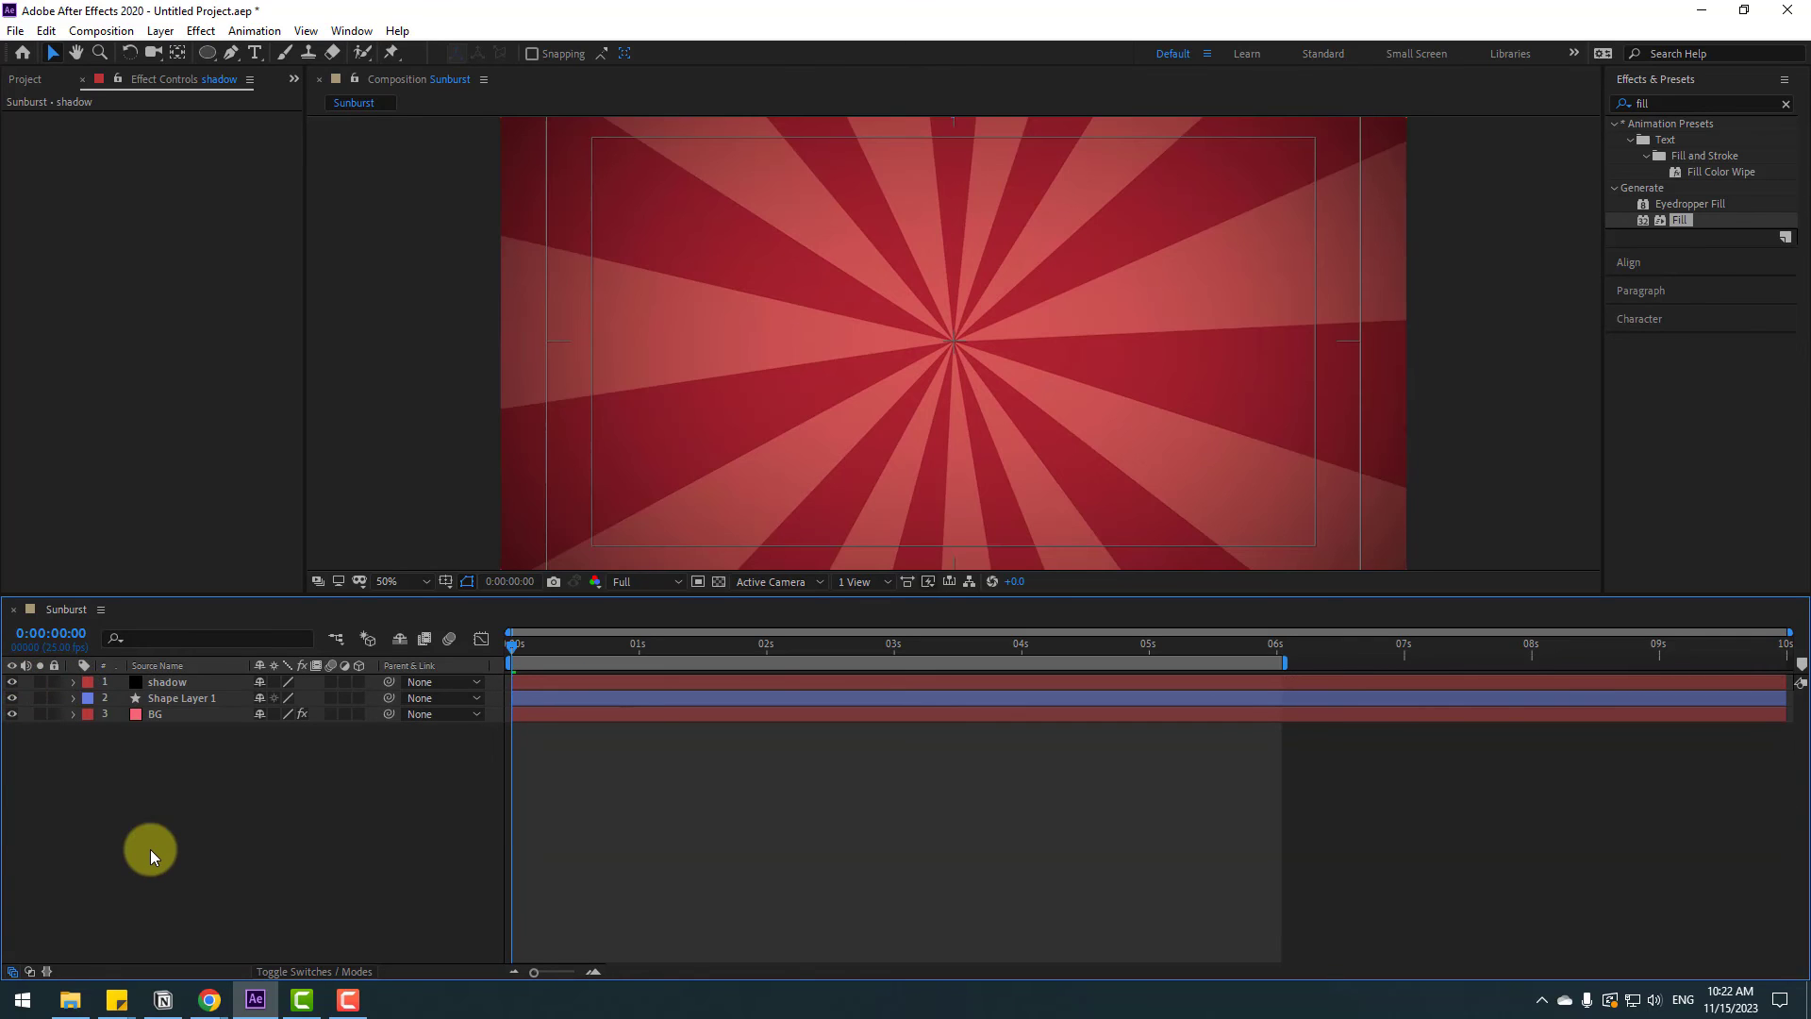
key("space")
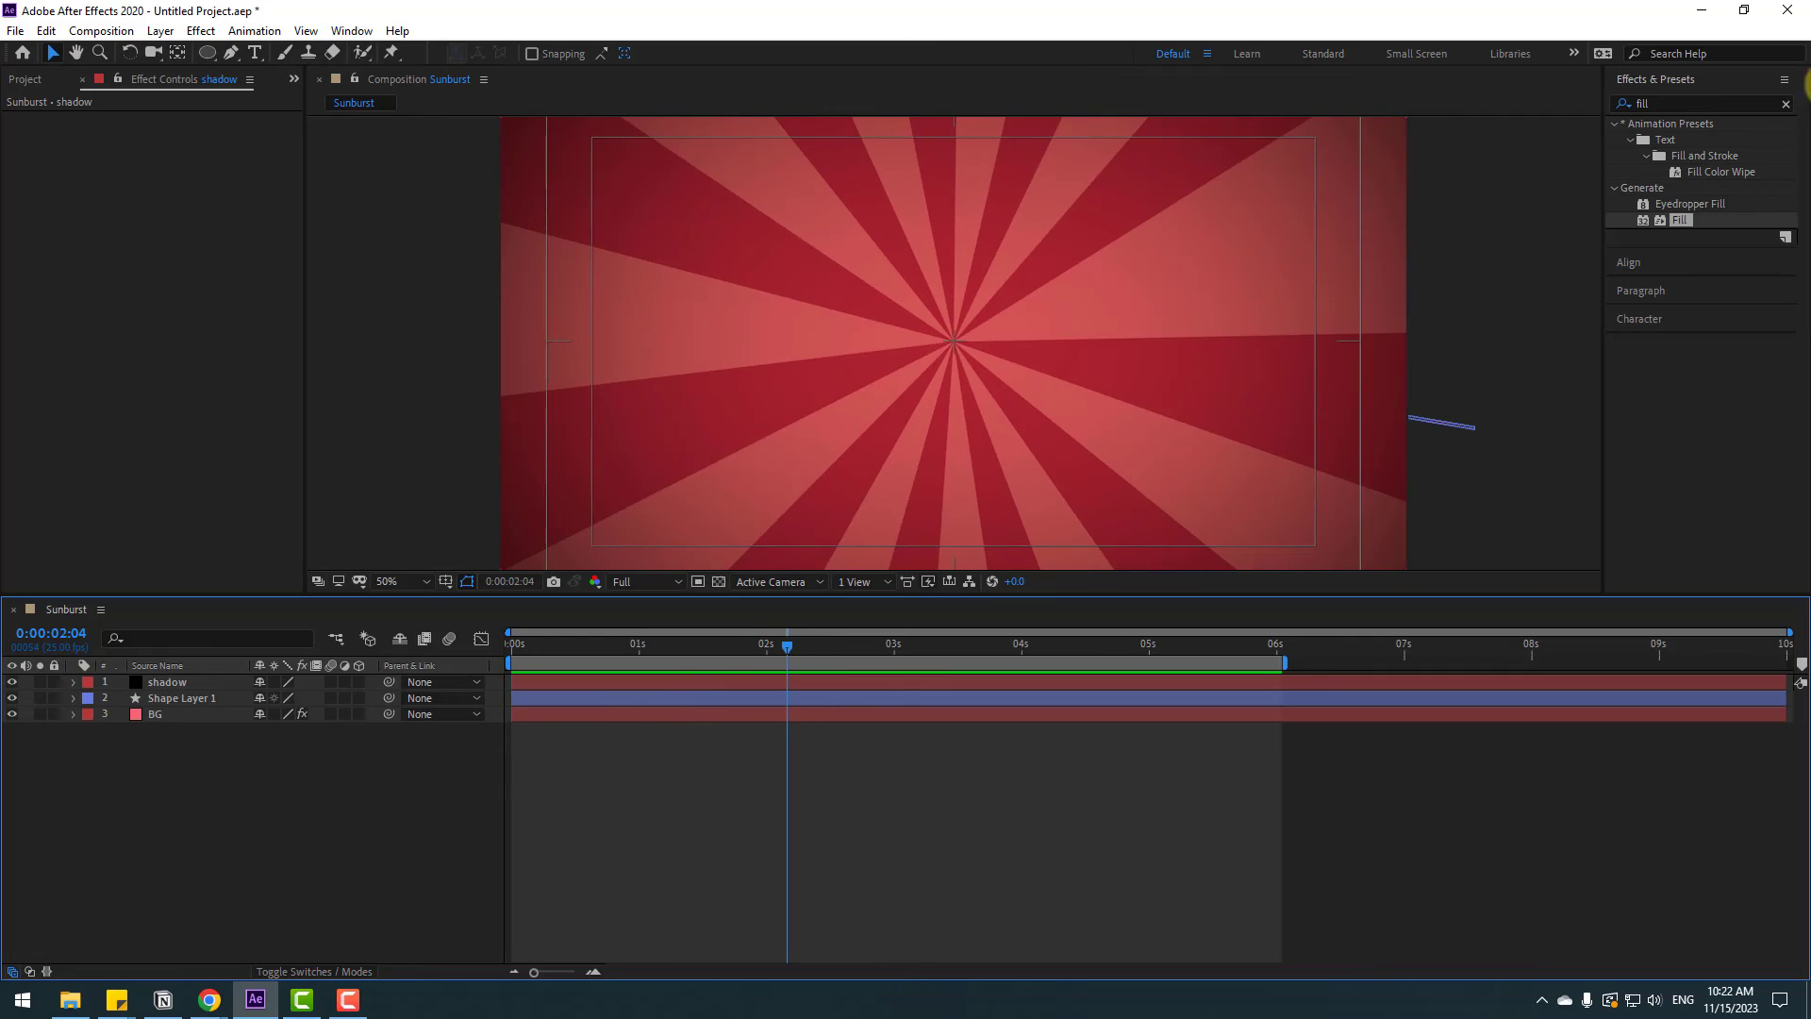
Search the effects for noise and create a new adjustment layer in the composition
left_click(1659, 107)
type("noise")
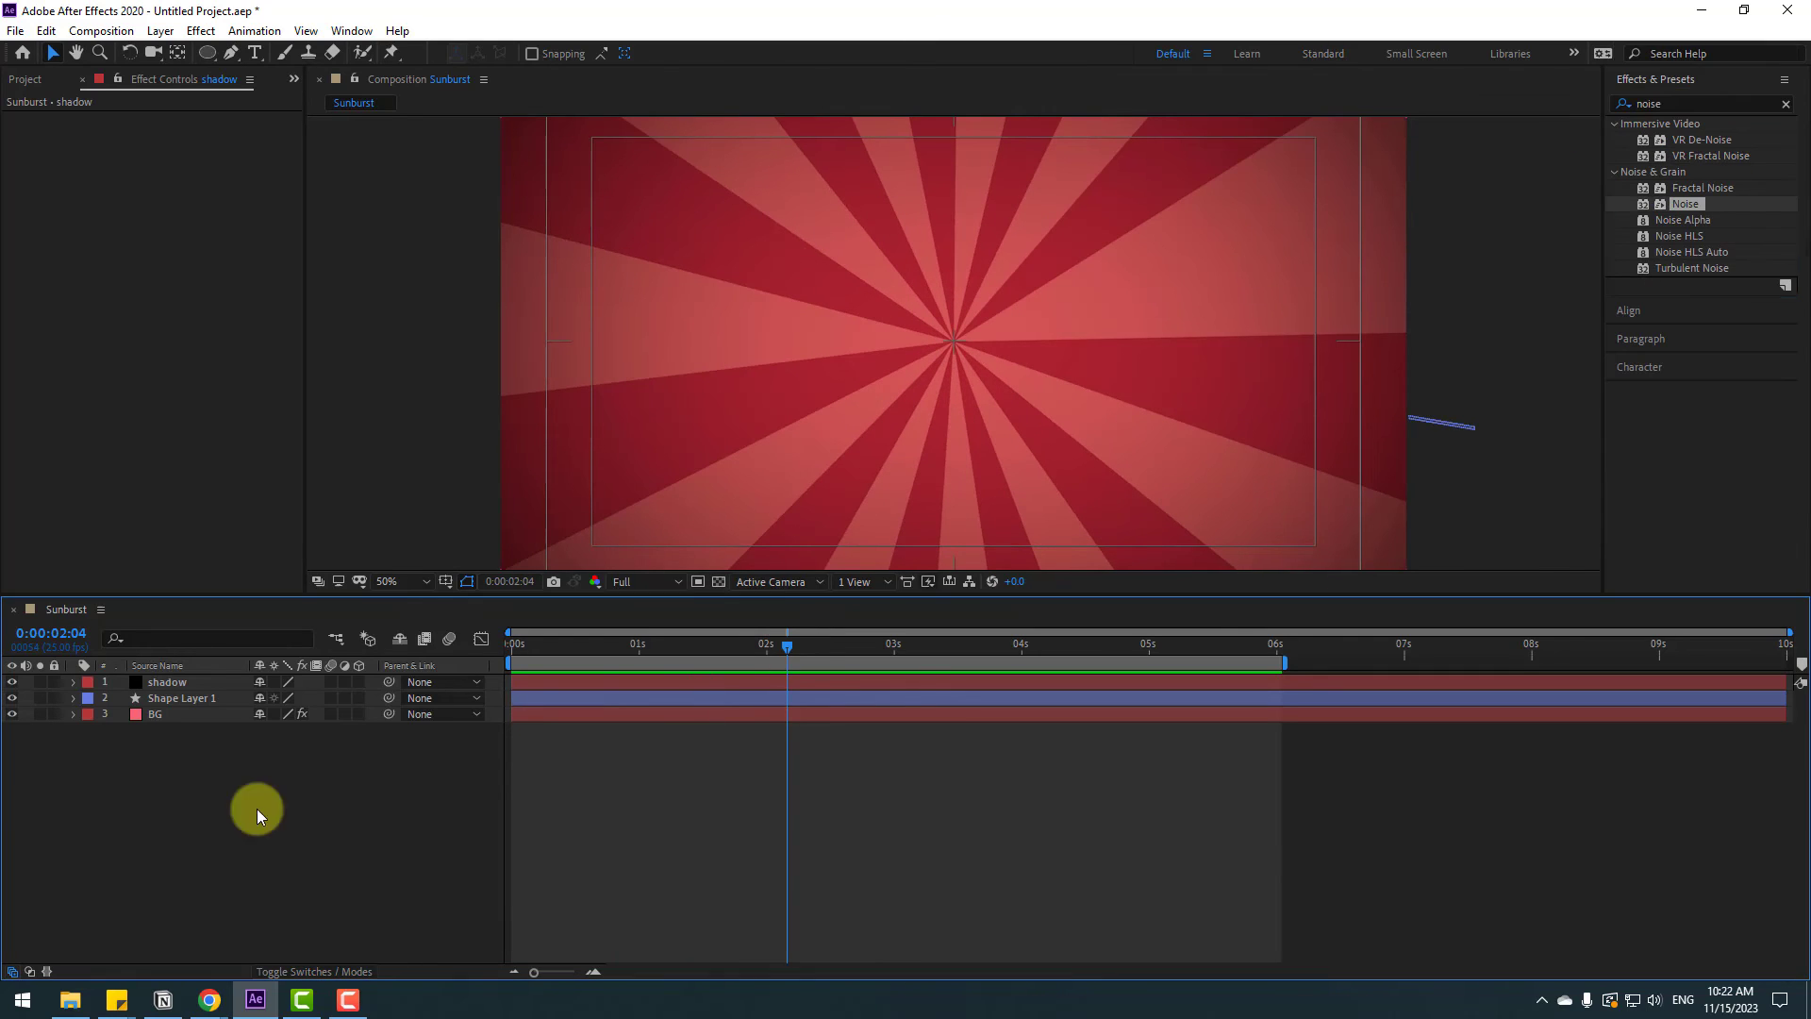
right_click(174, 808)
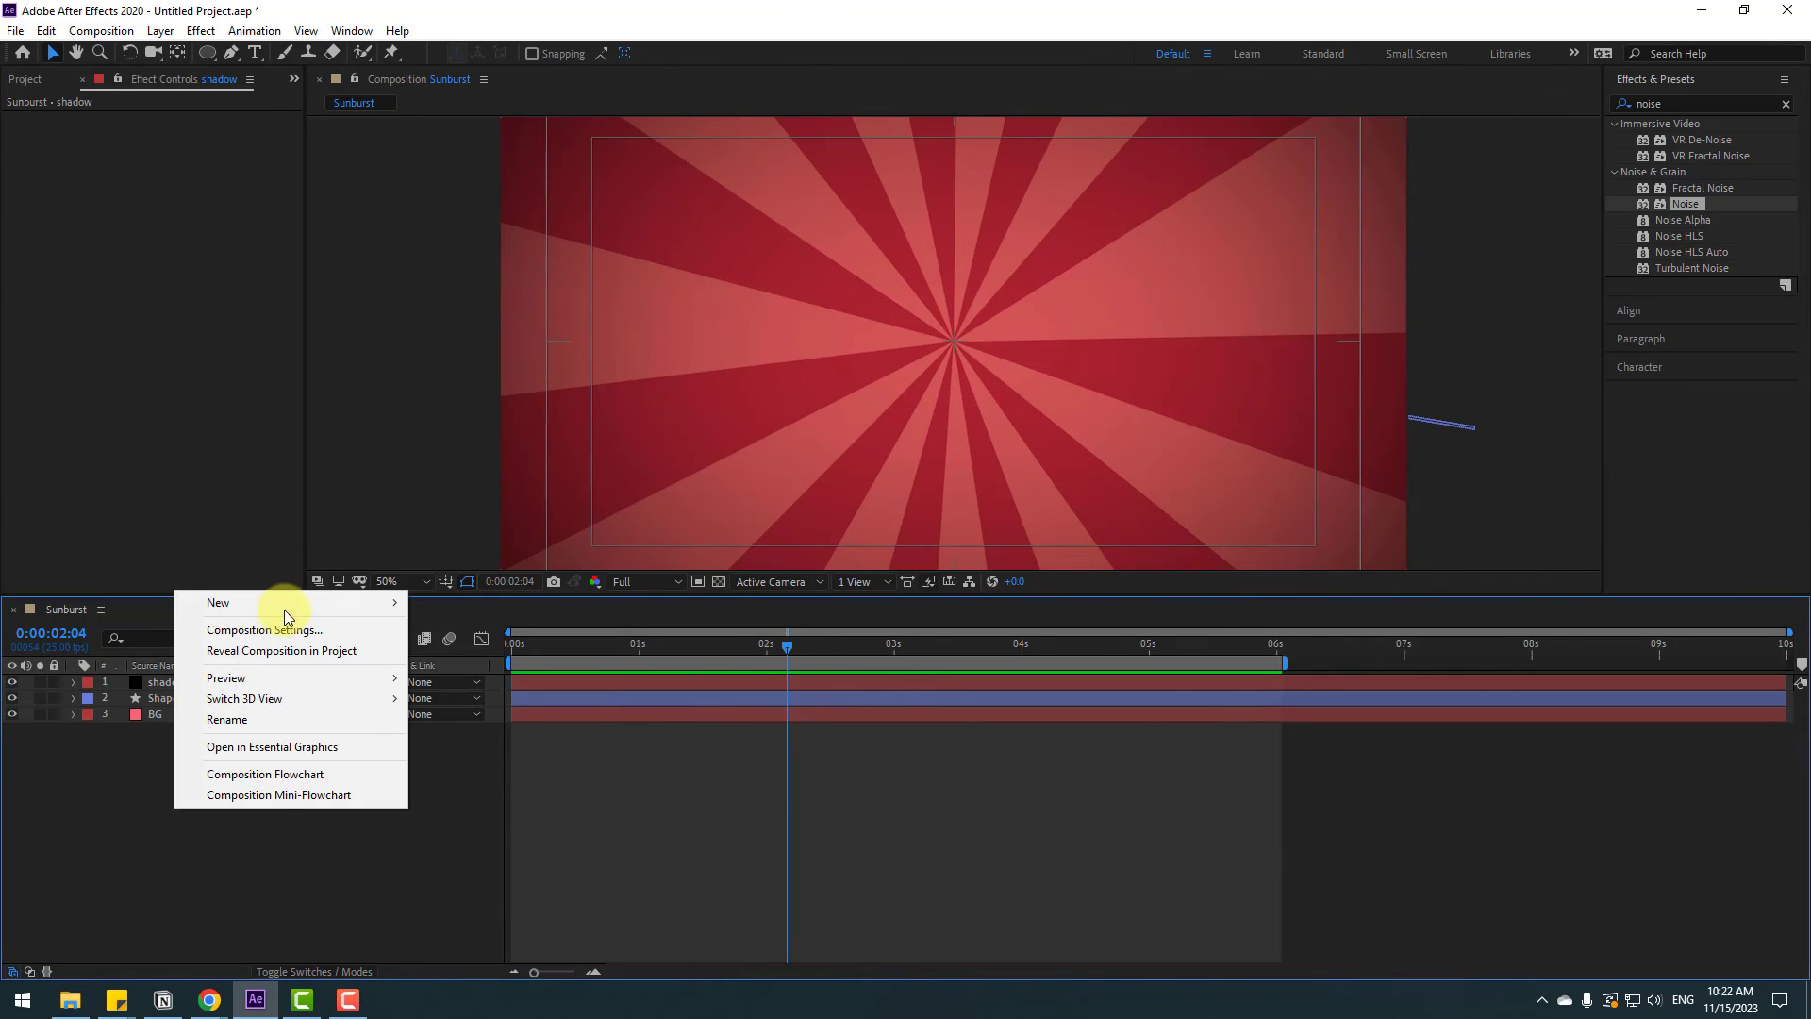
mouse_move(295, 613)
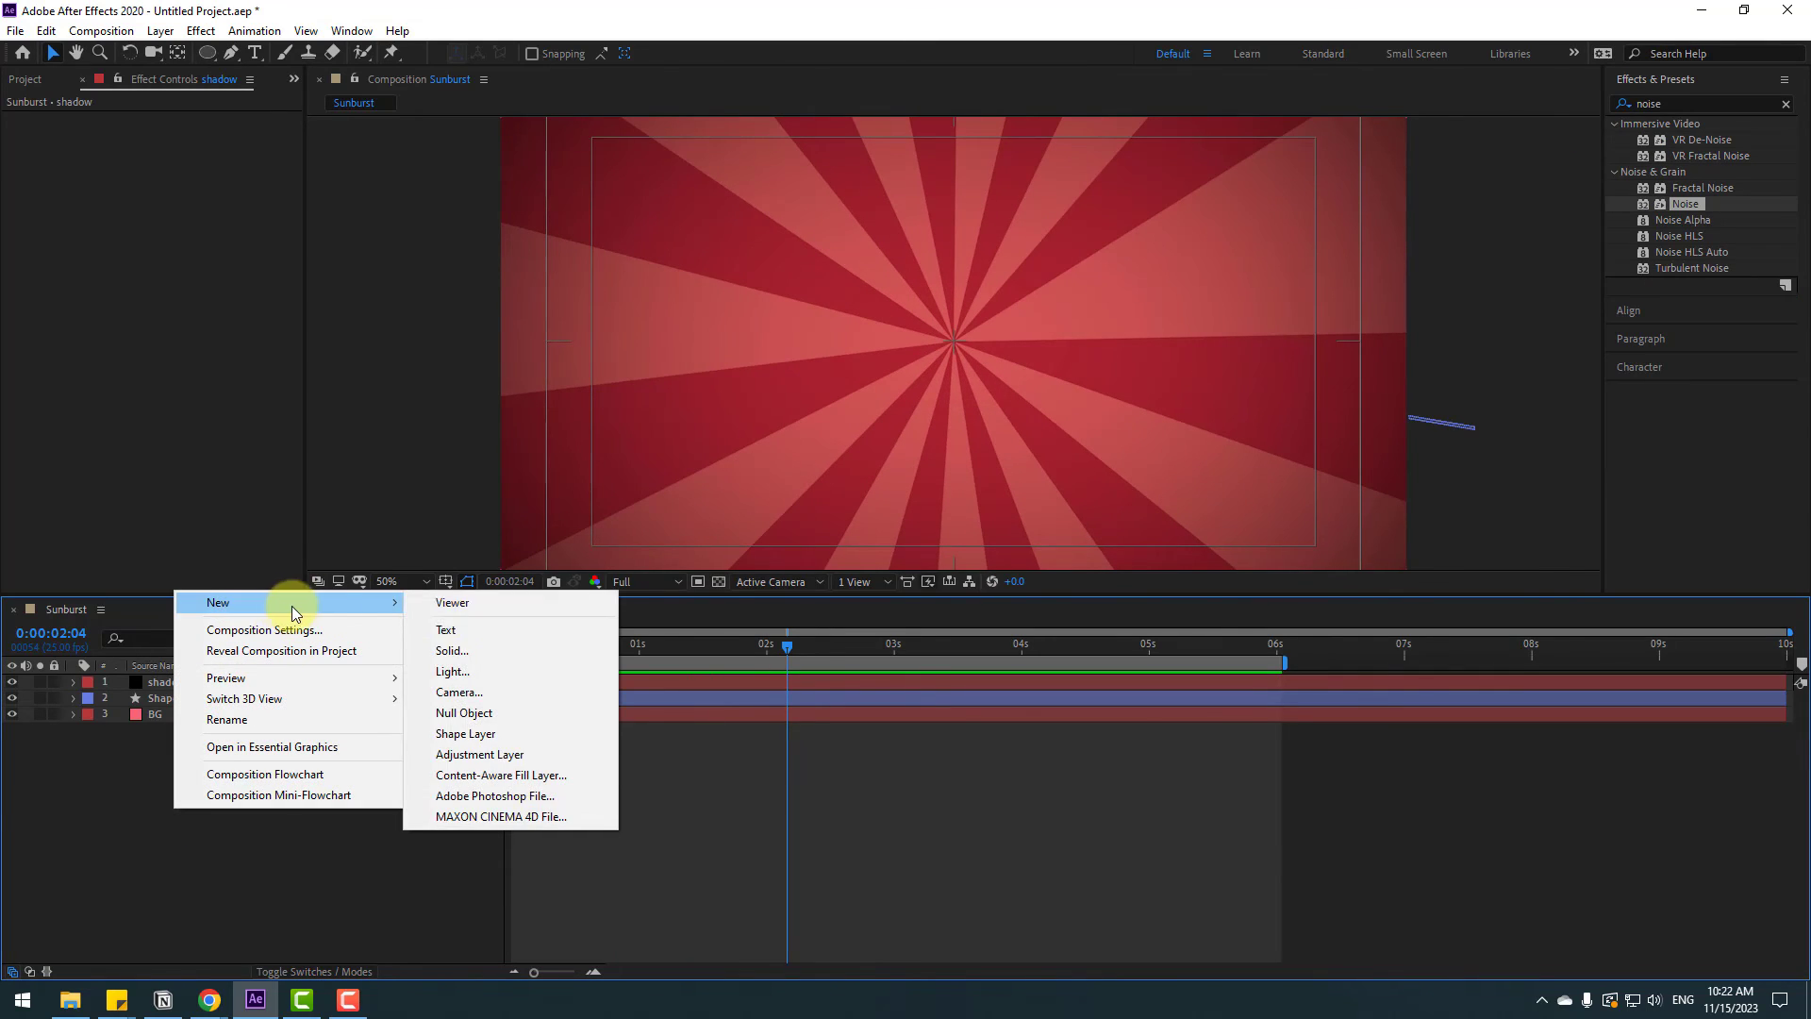
left_click(474, 756)
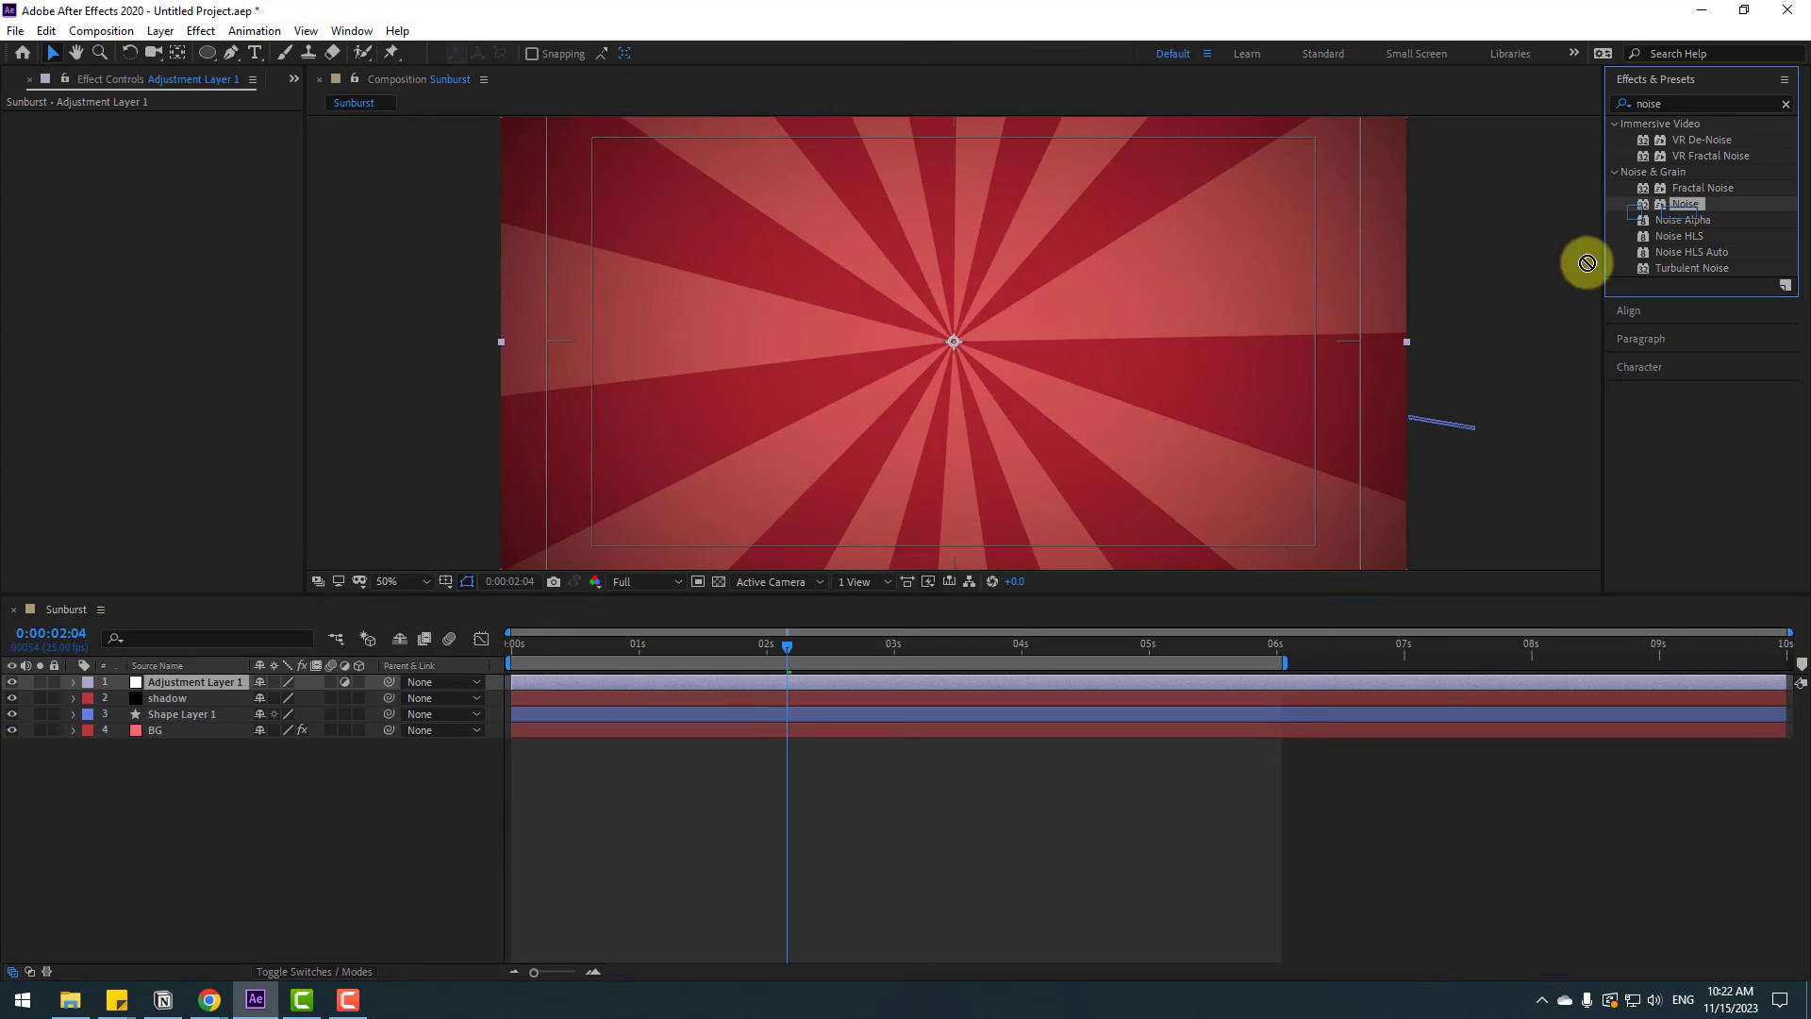
Apply the Noise effect to the adjustment layer and set Amount of Noise to 25%
left_click_drag(212, 625, 191, 677)
scroll(1020, 382, "up", 4)
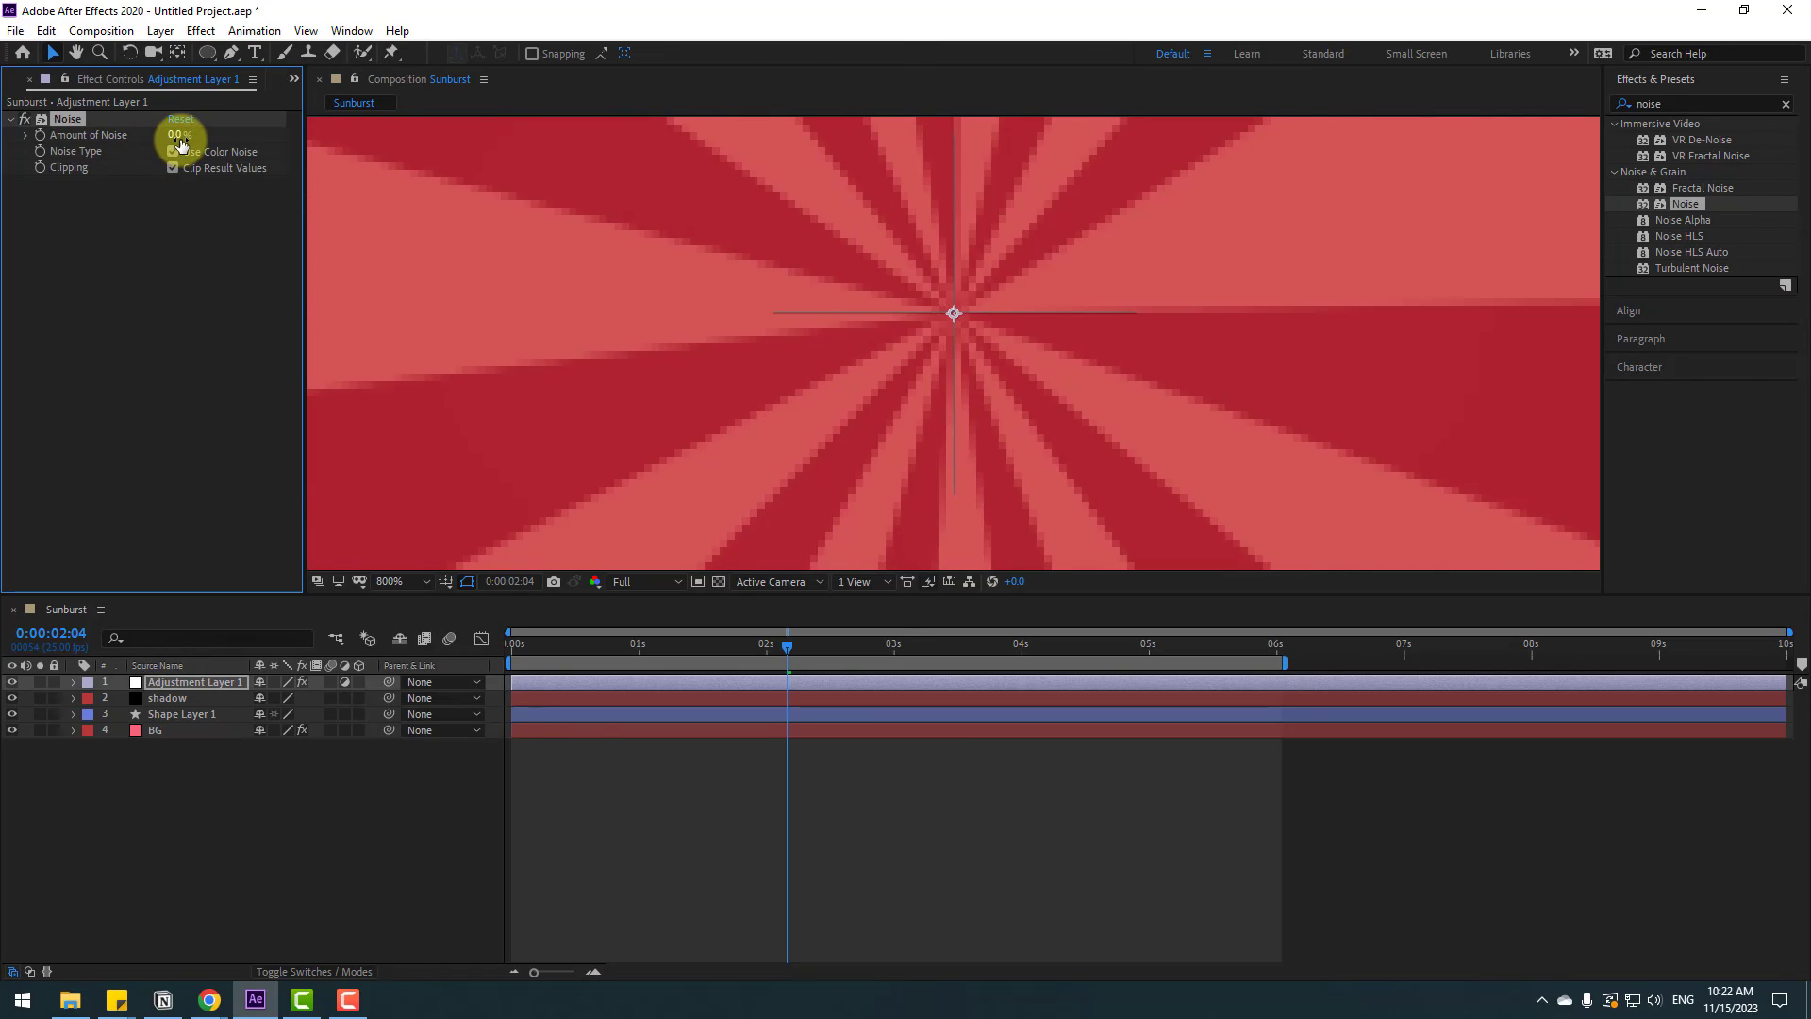
left_click_drag(203, 137, 283, 136)
scroll(989, 400, "down", 8)
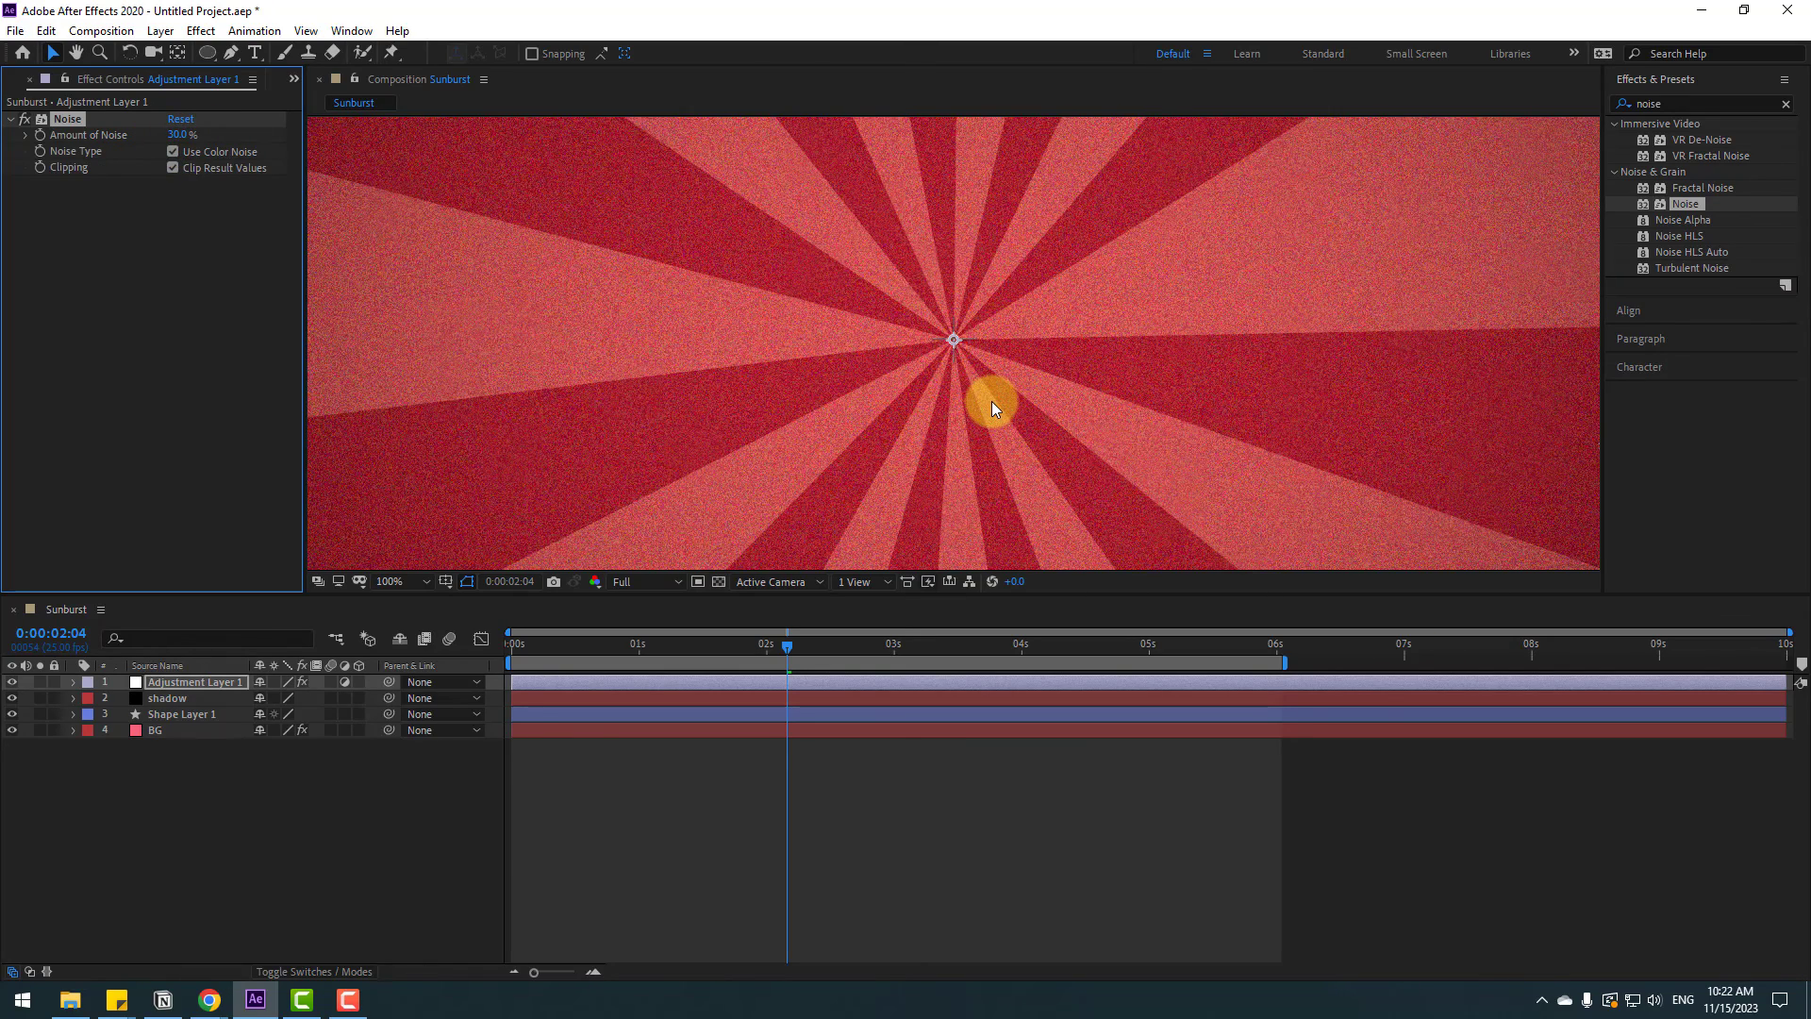
type("2")
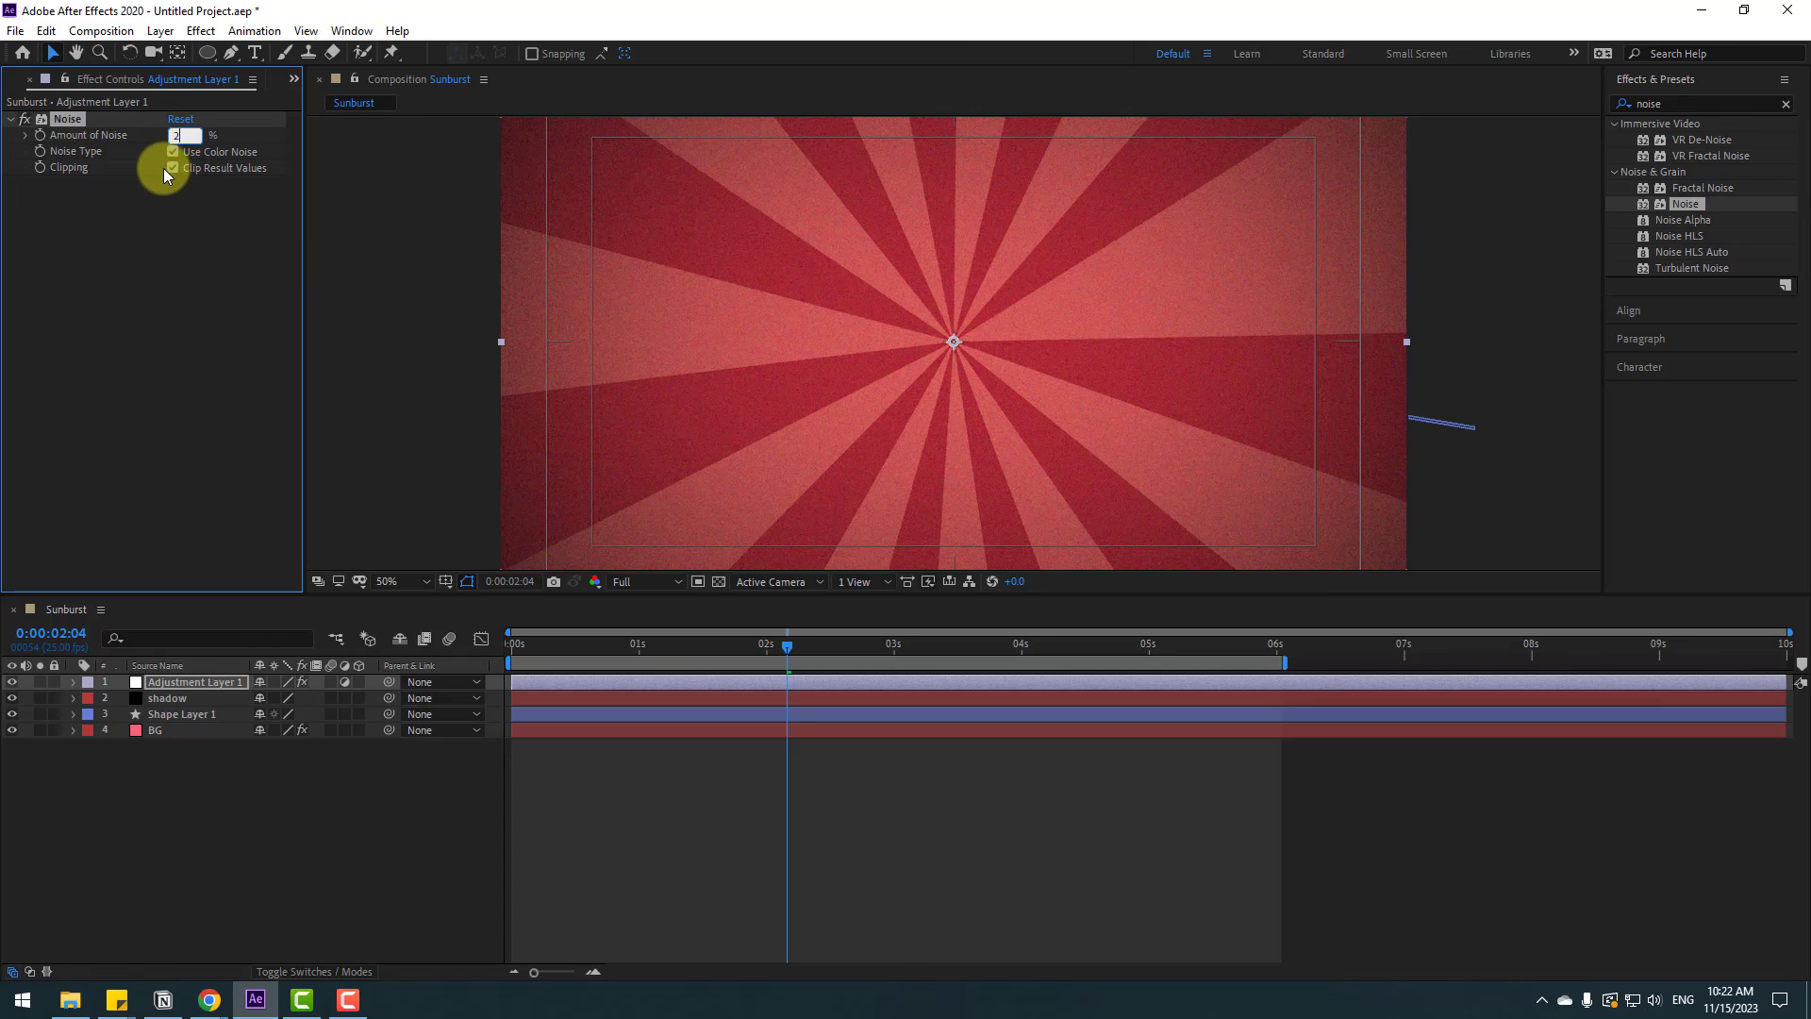
type("5")
key("Return")
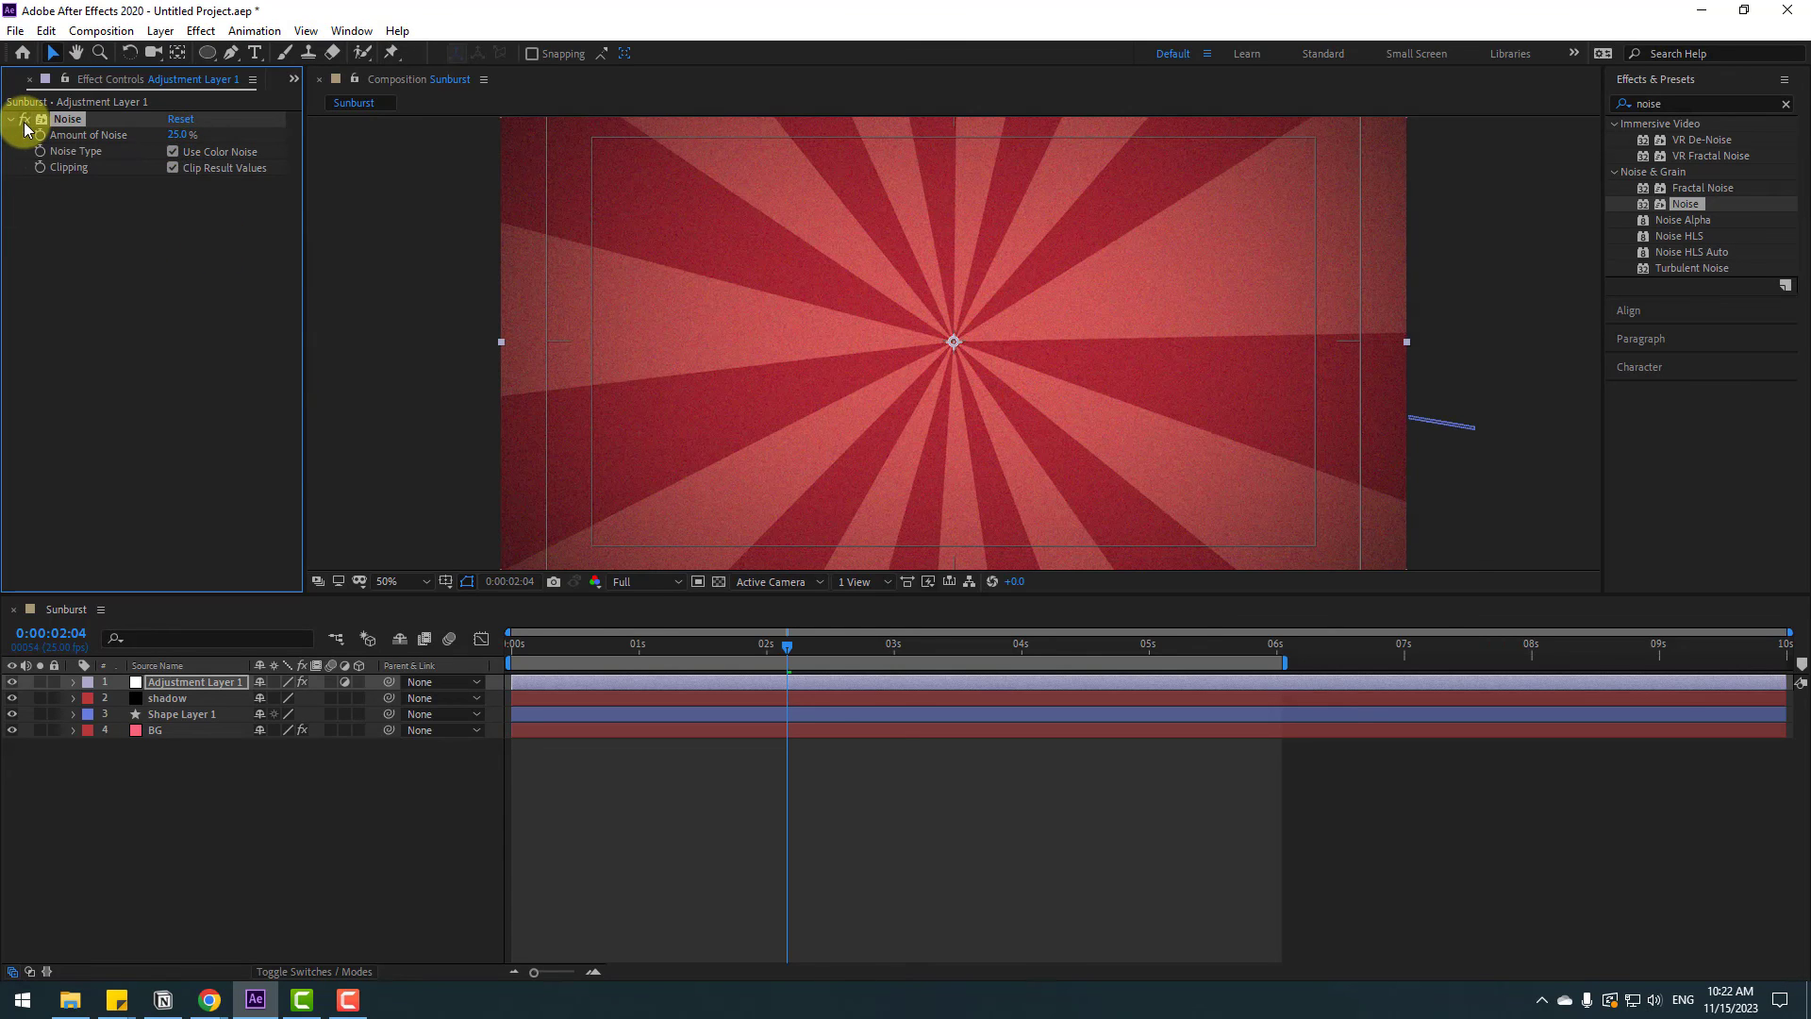
Zoom in and toggle the Noise effect off and on to compare, then deselect and preview the animation
scroll(1063, 396, "up", 6)
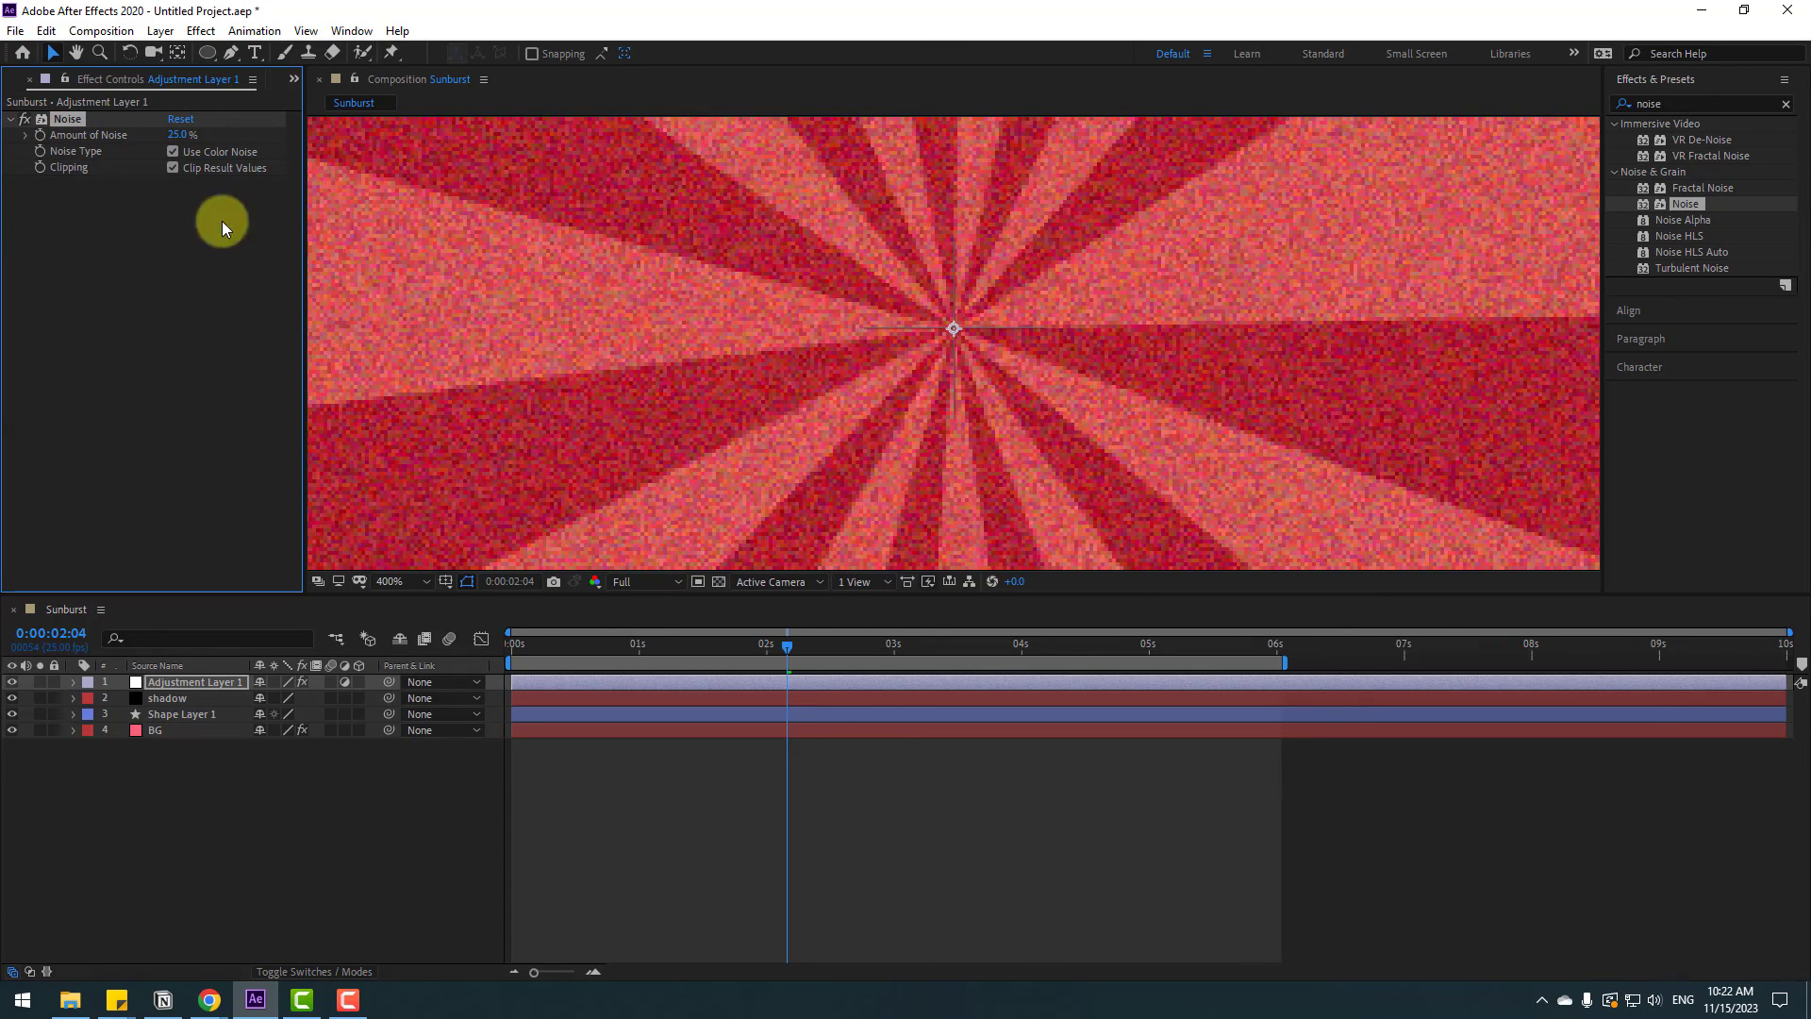
left_click(25, 120)
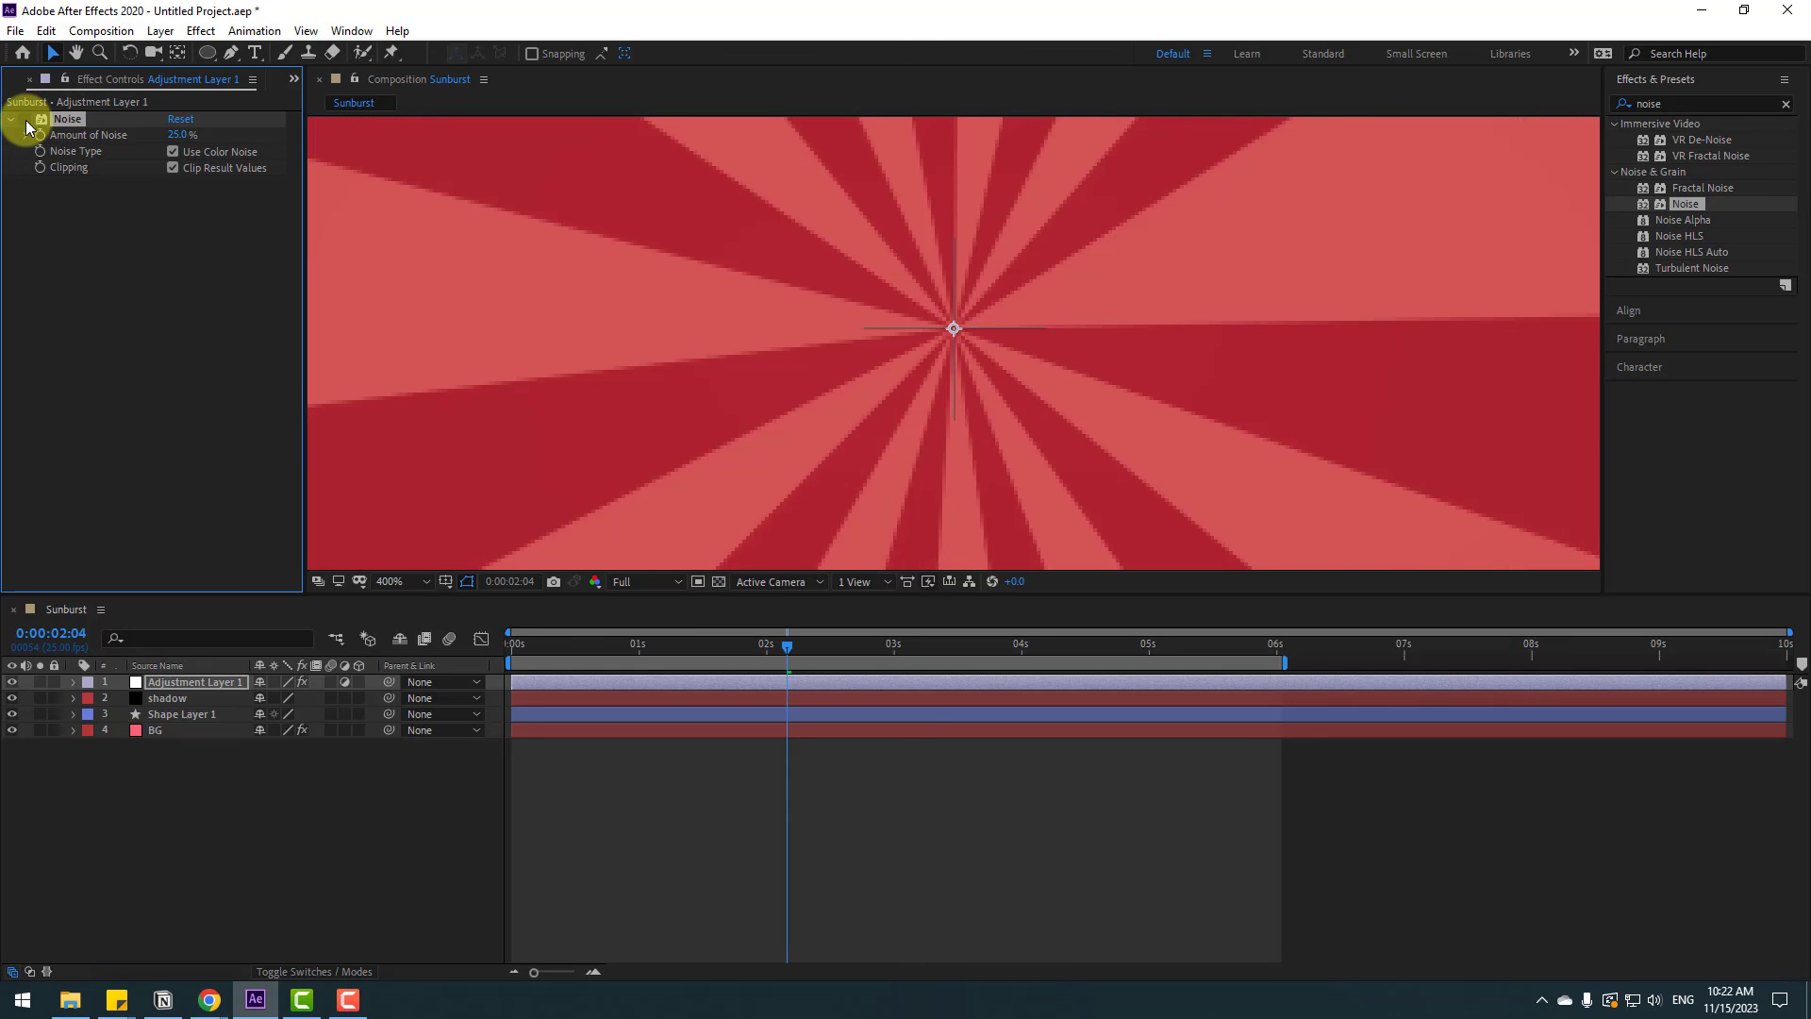
left_click(26, 121)
scroll(950, 389, "down", 6)
left_click(927, 756)
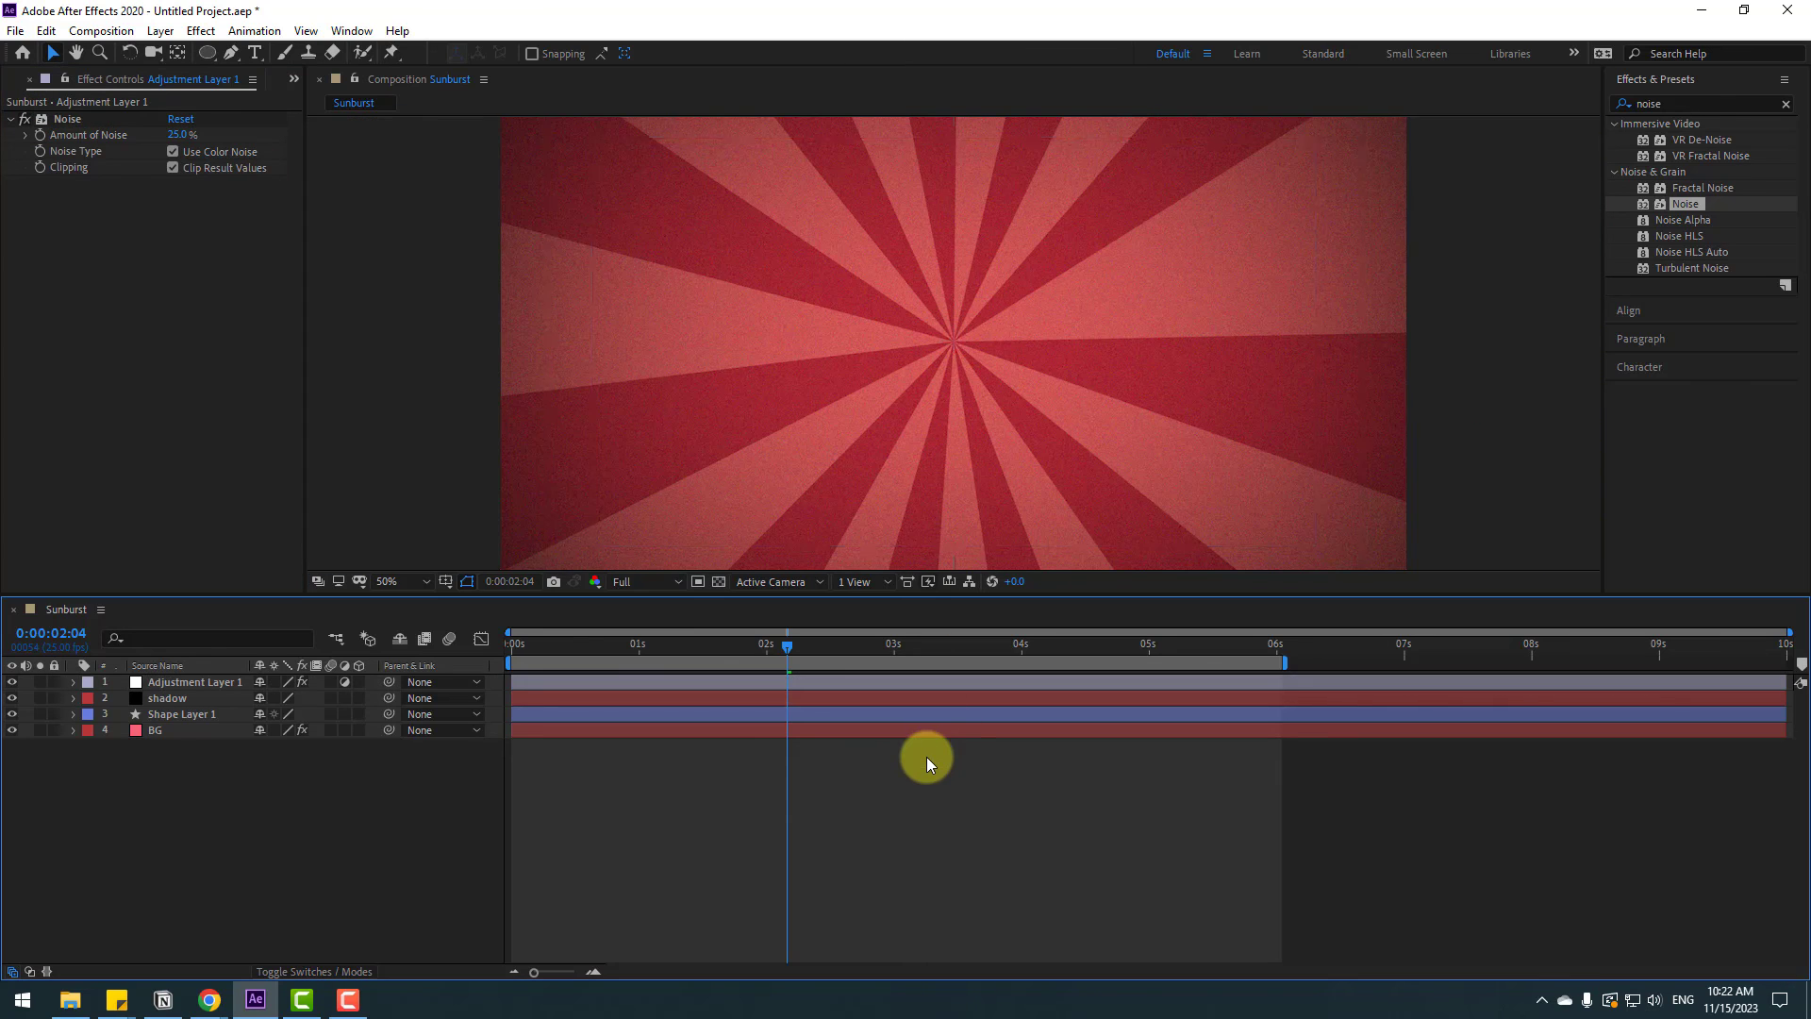
key("space")
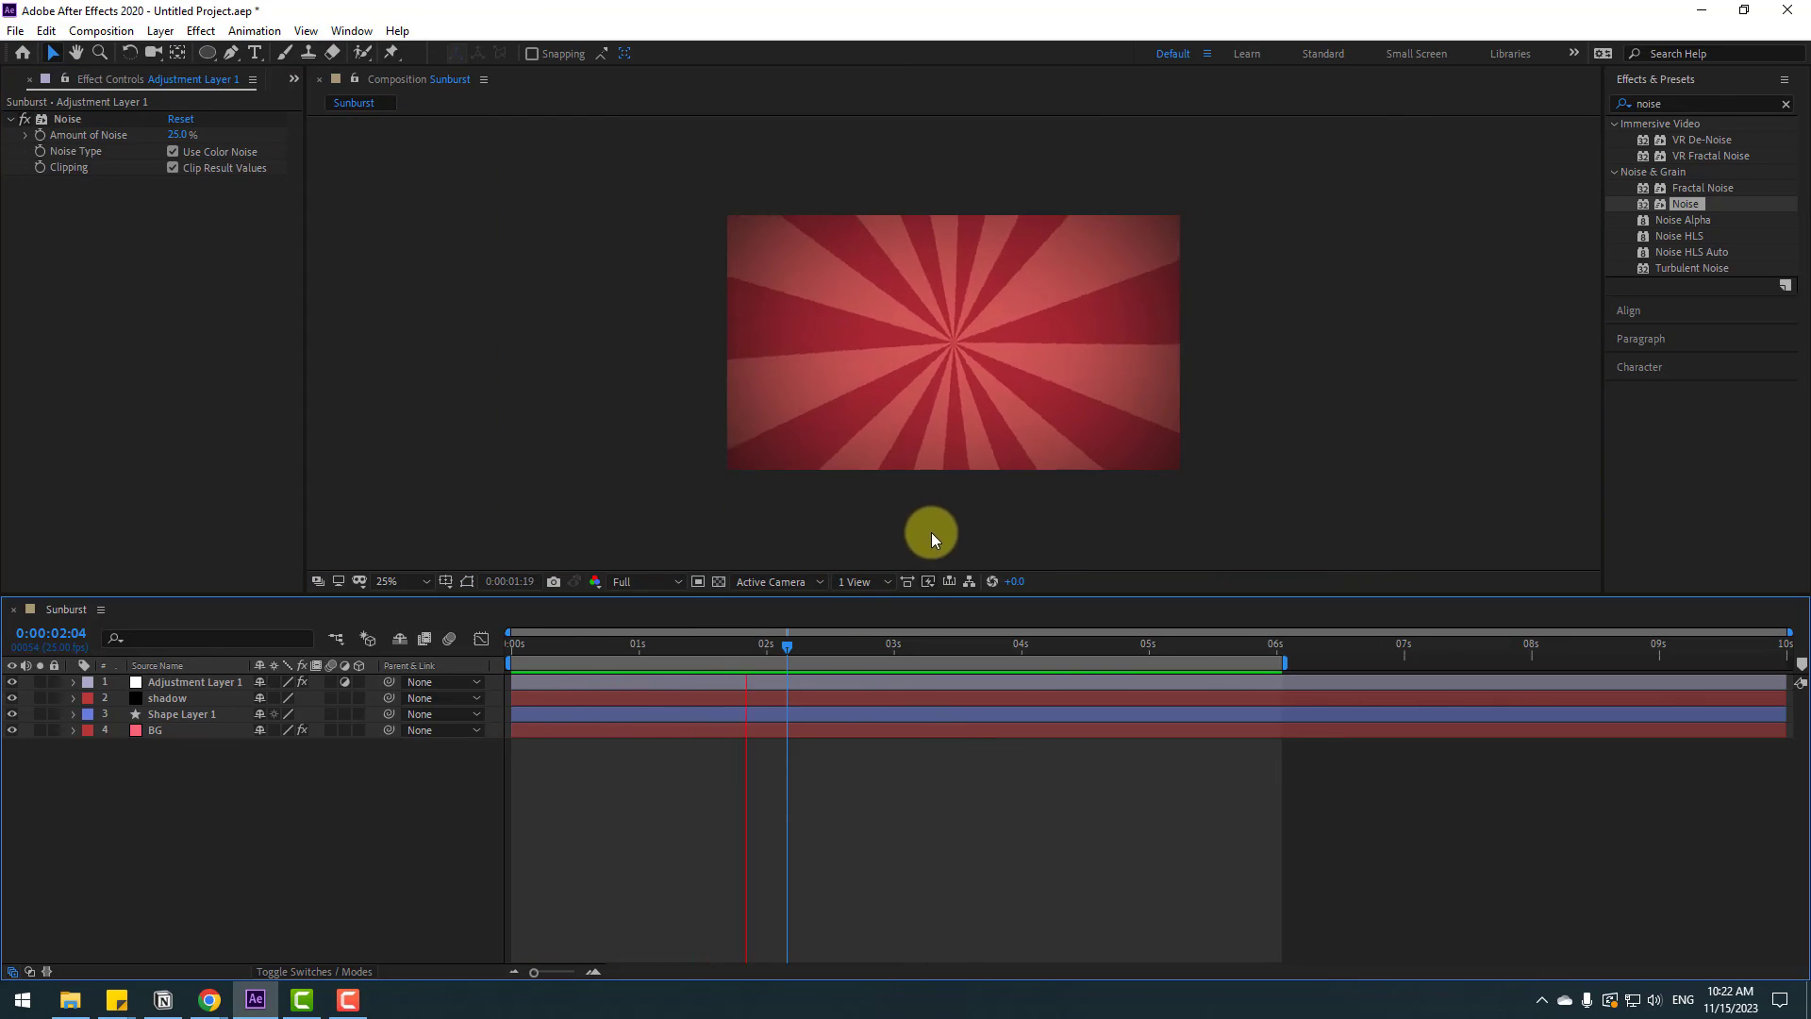